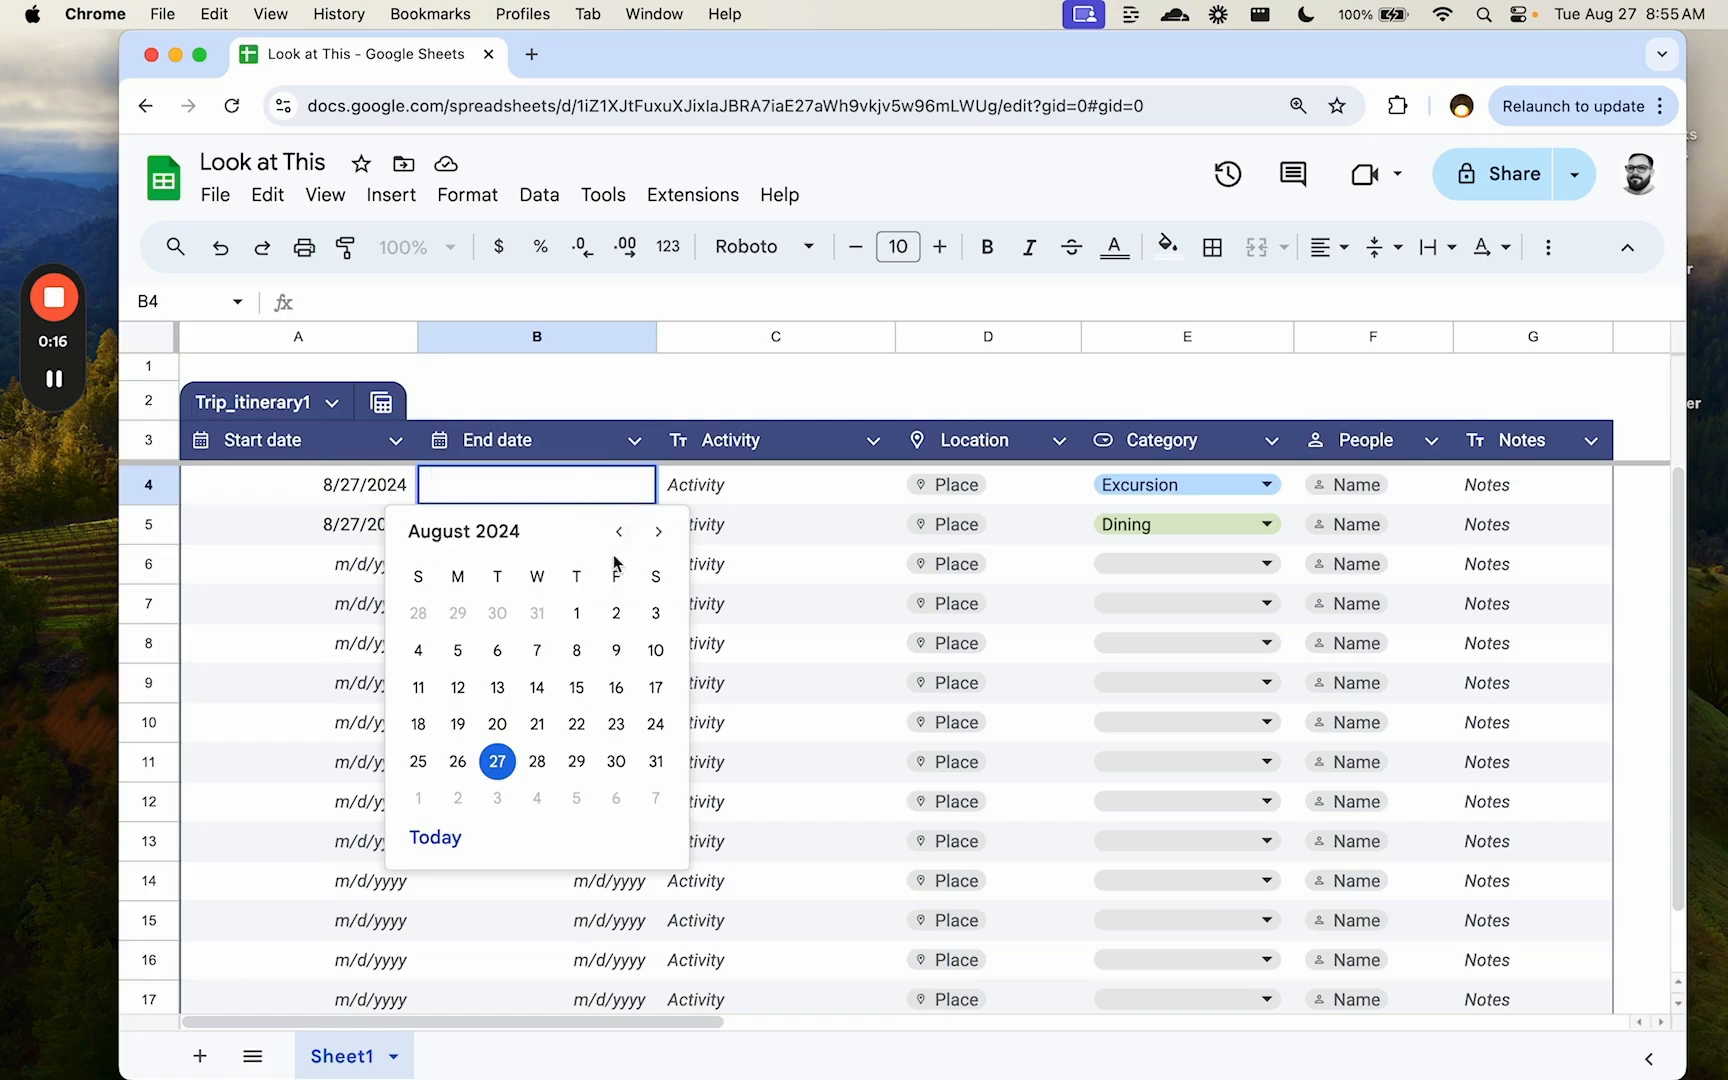
- Set the End date in row 4 to 8/28/2024 and fill that cell with bright cyan
{"action": "left_click", "coordinate": [538, 764]}
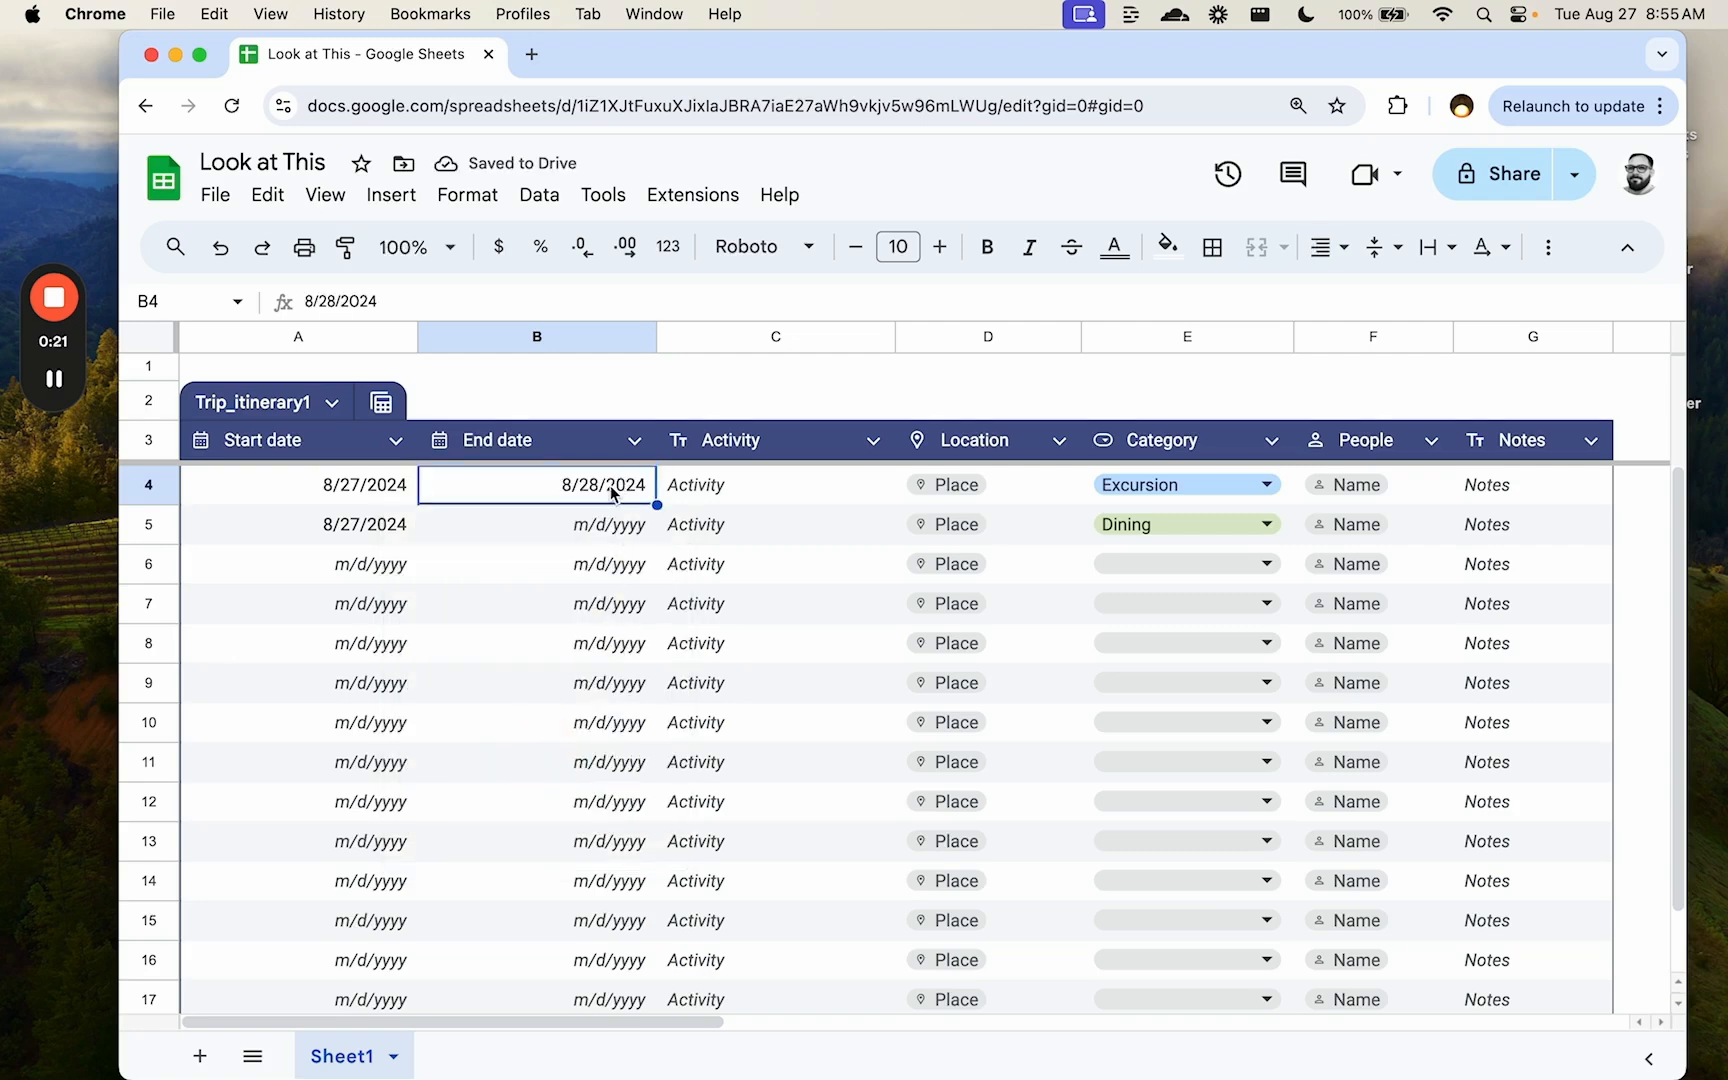
{"action": "left_click", "coordinate": [1168, 246]}
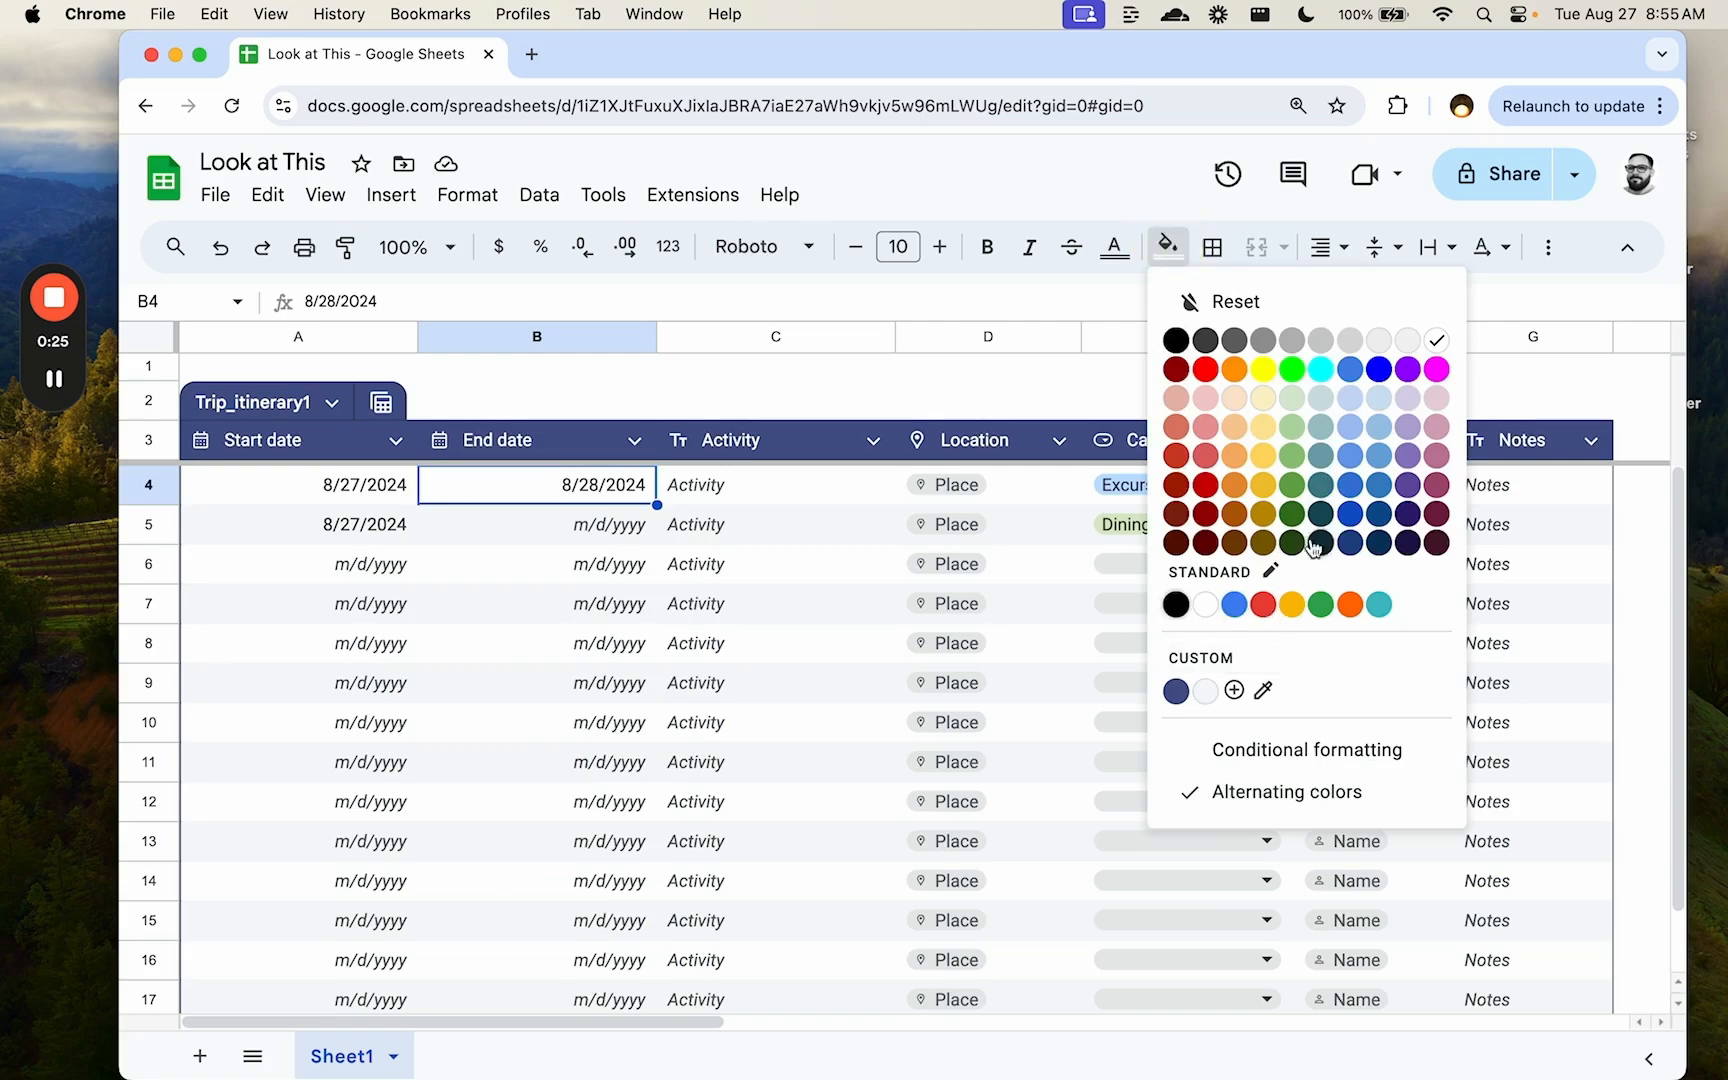
{"action": "left_click", "coordinate": [1320, 385]}
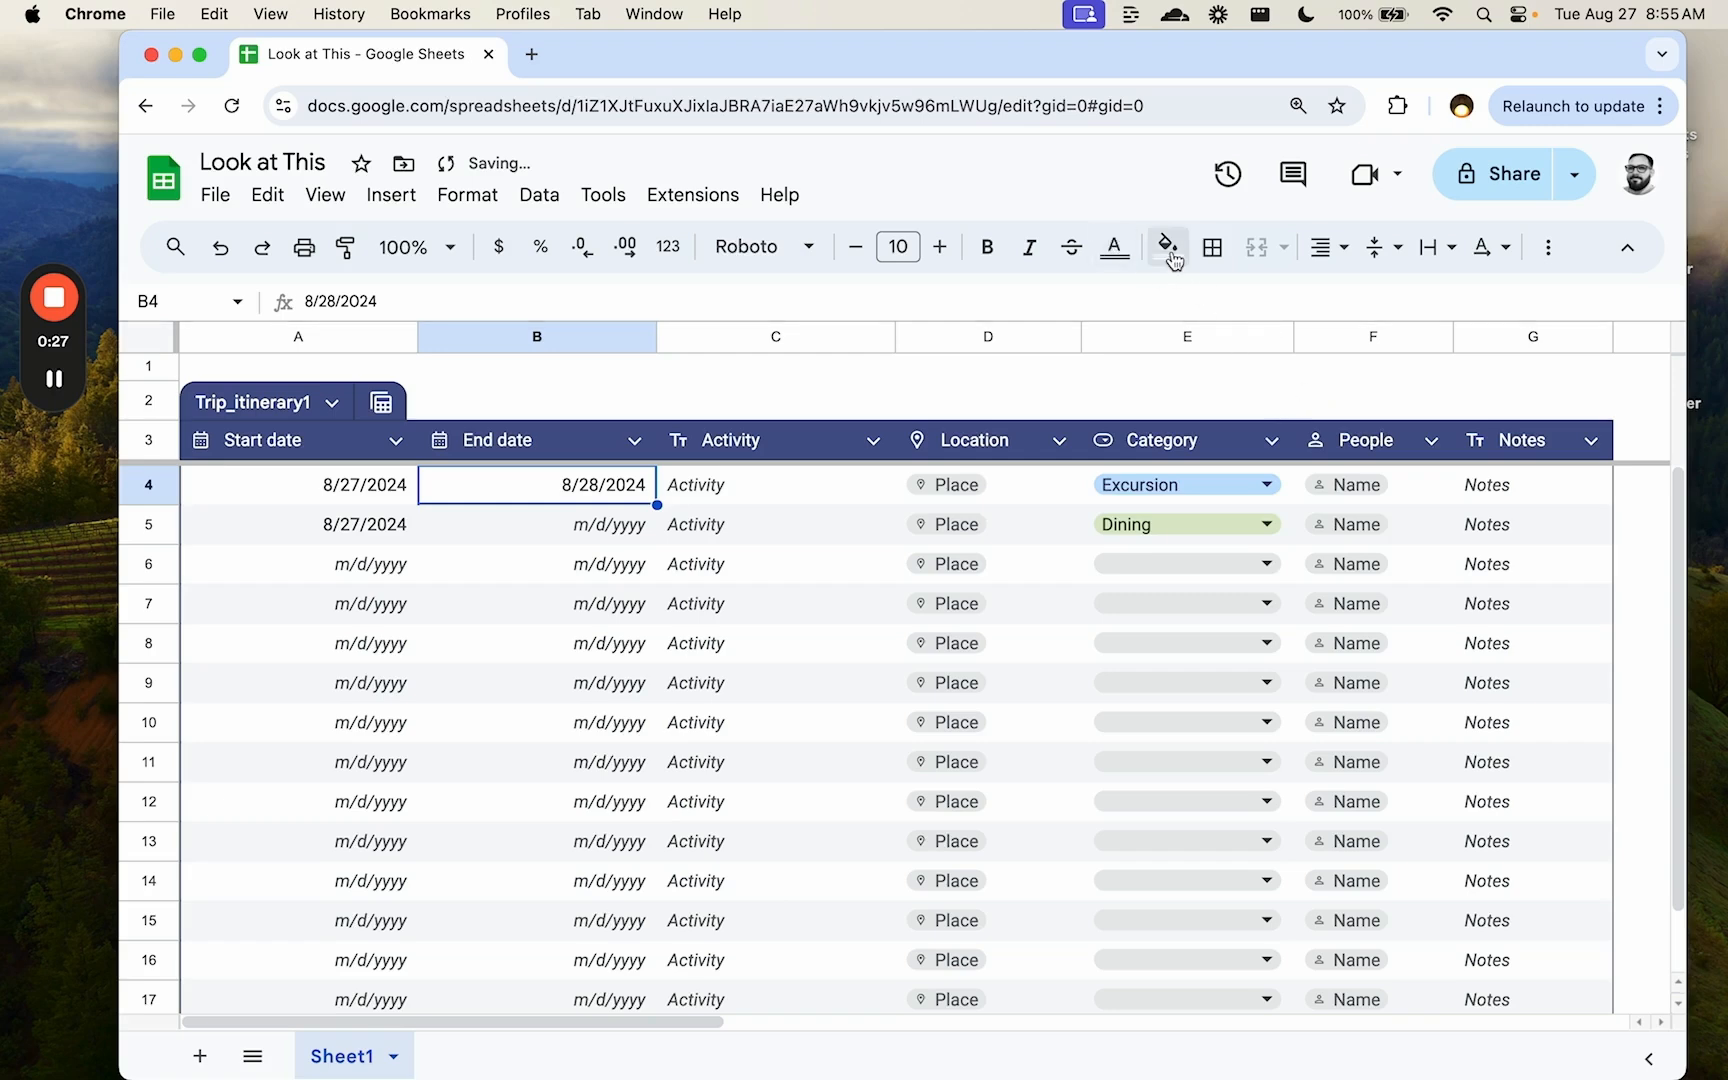
{"action": "left_click", "coordinate": [1168, 246]}
{"action": "left_click", "coordinate": [1319, 372]}
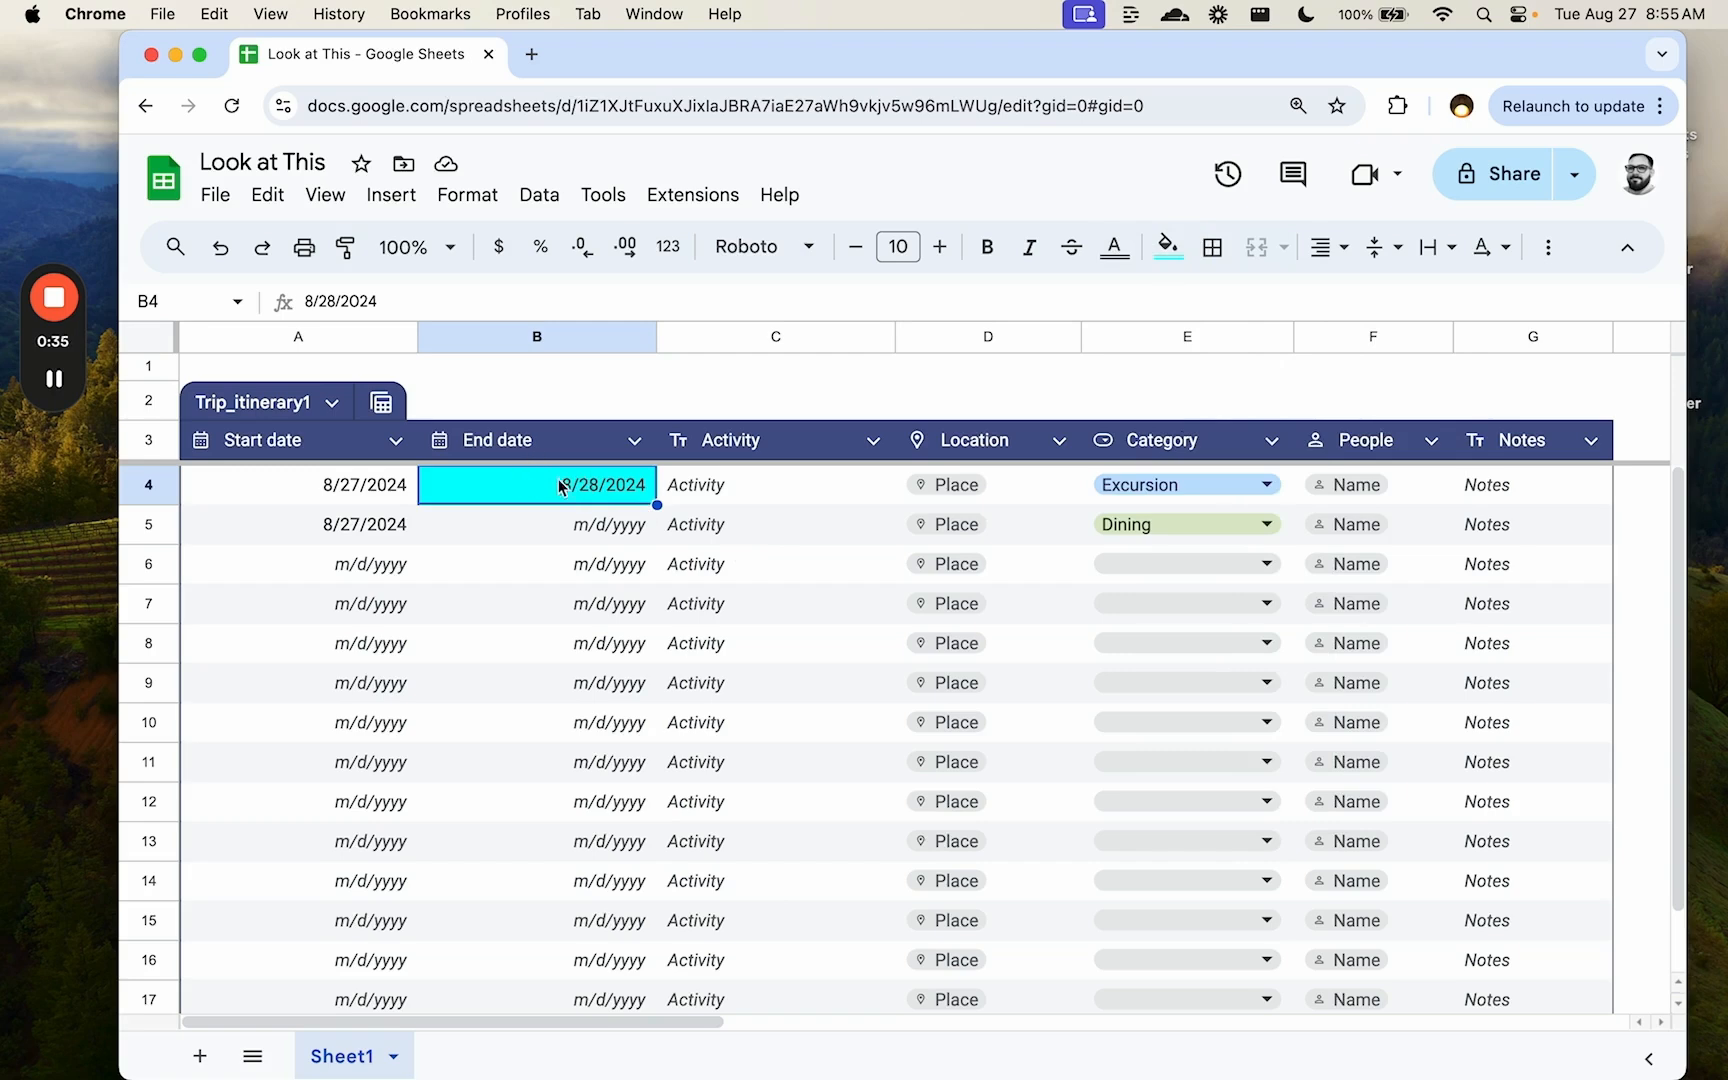
{"action": "left_click", "coordinate": [725, 495]}
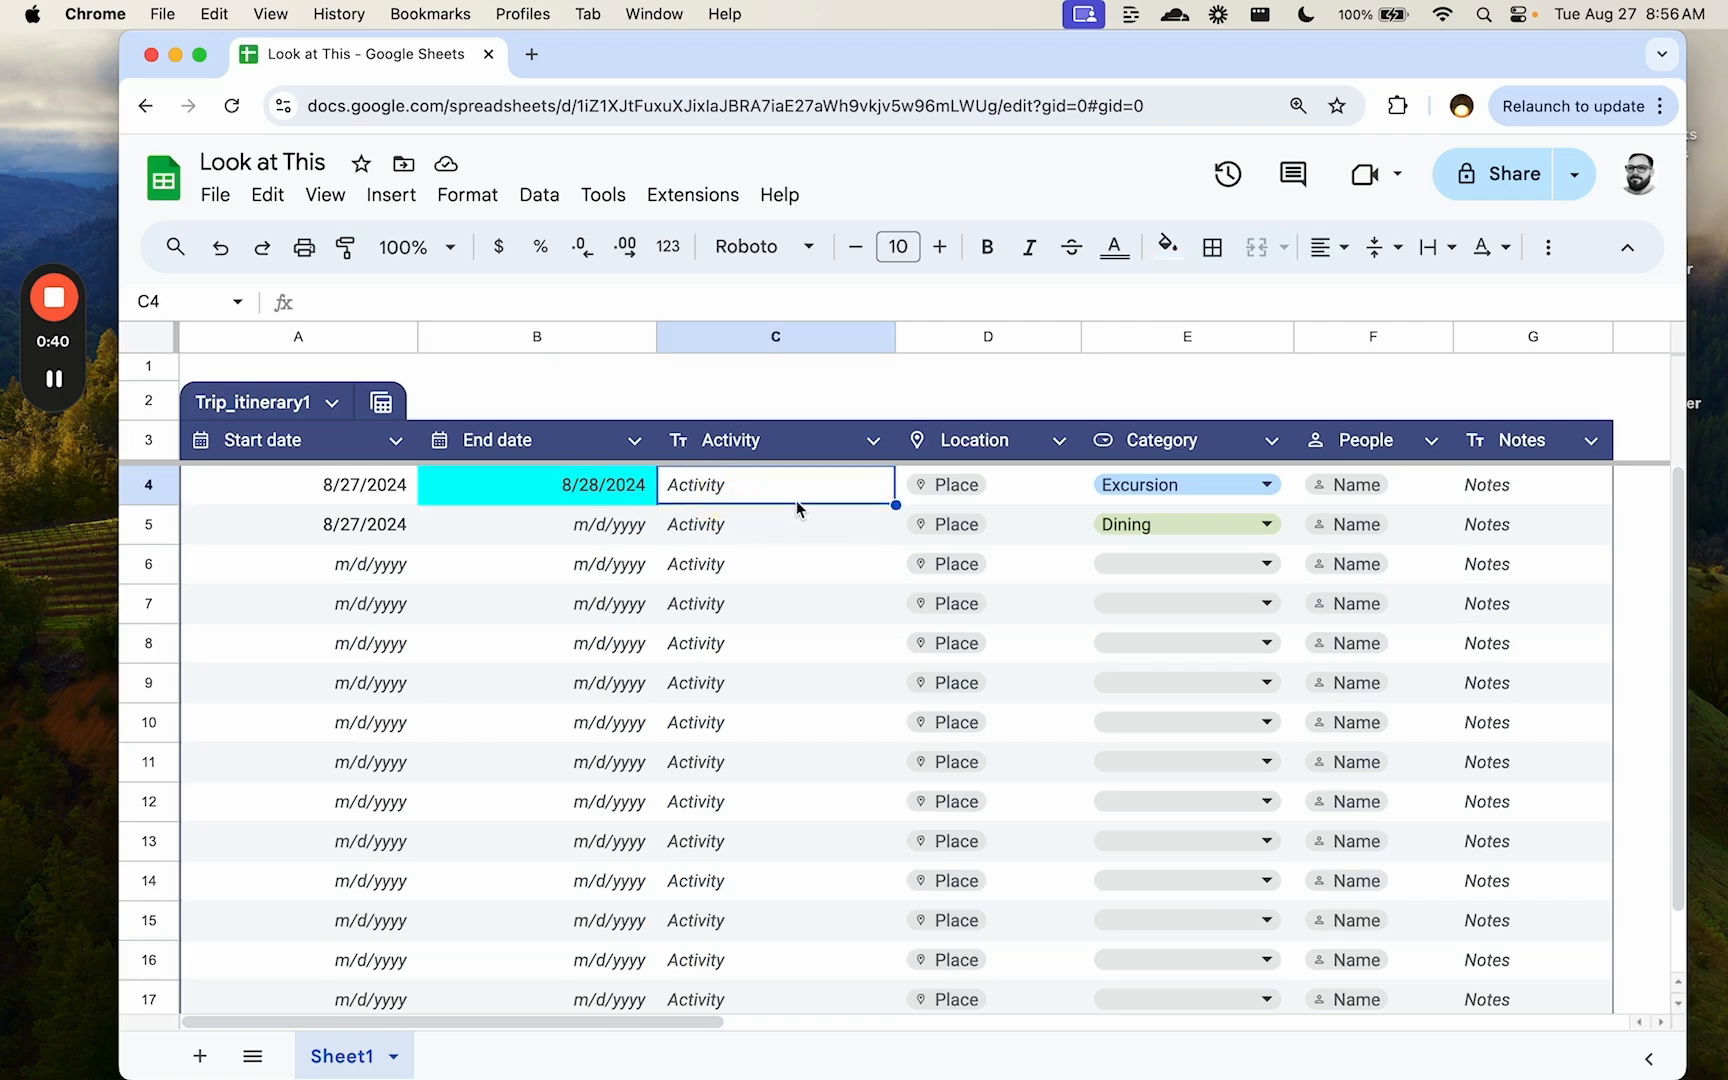
{"action": "left_click", "coordinate": [605, 487]}
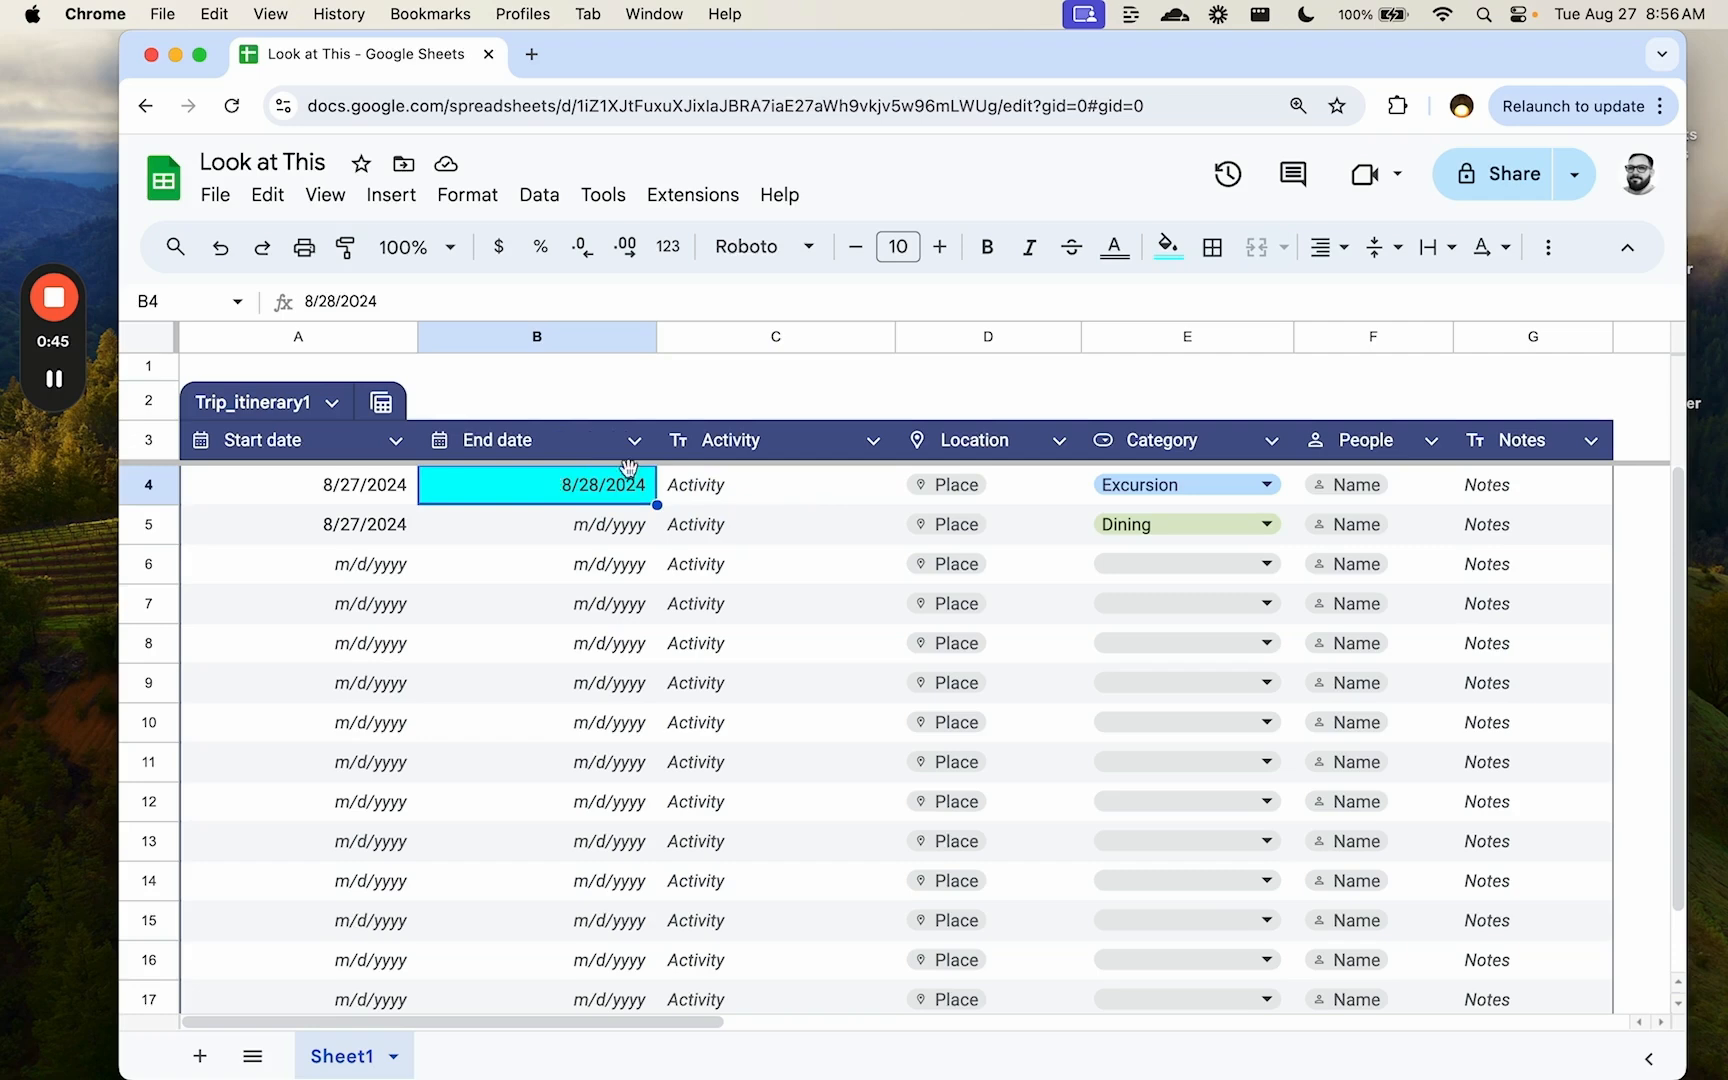
- Set the Category to Excursion in rows 6, 7 and 9 of the itinerary table
{"action": "left_click", "coordinate": [1155, 562]}
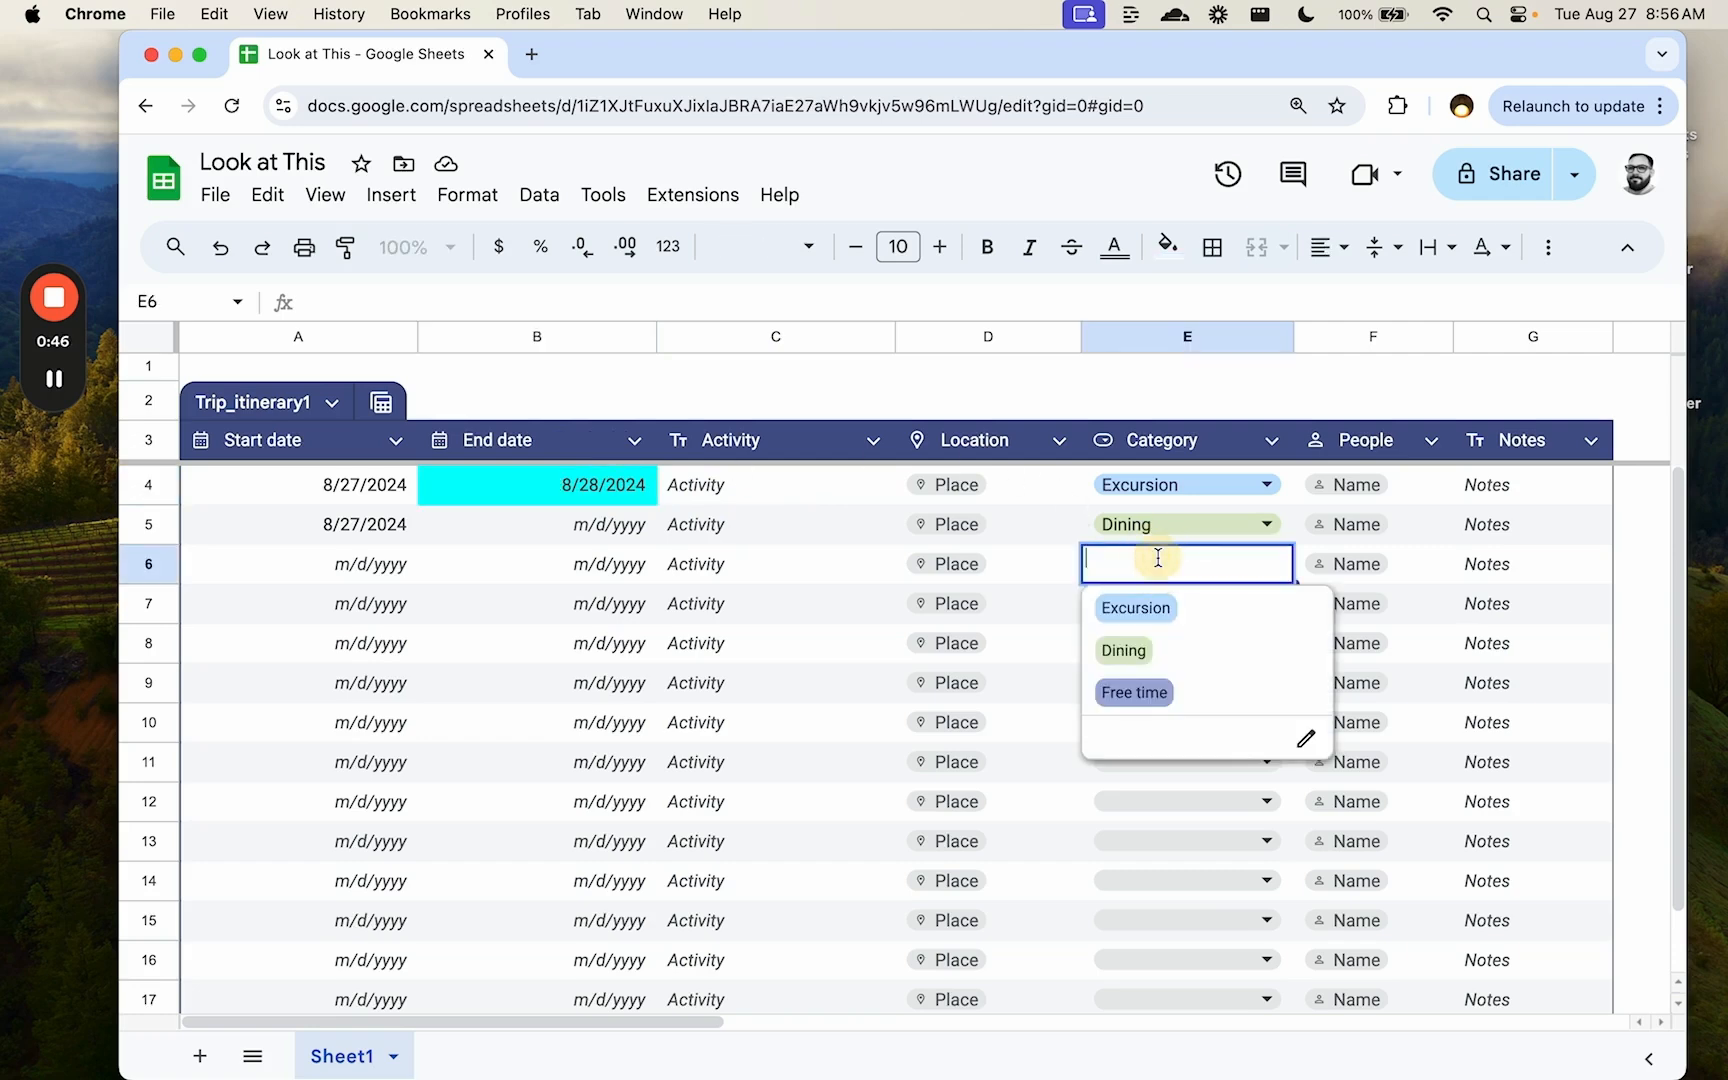
{"action": "left_click", "coordinate": [1178, 616]}
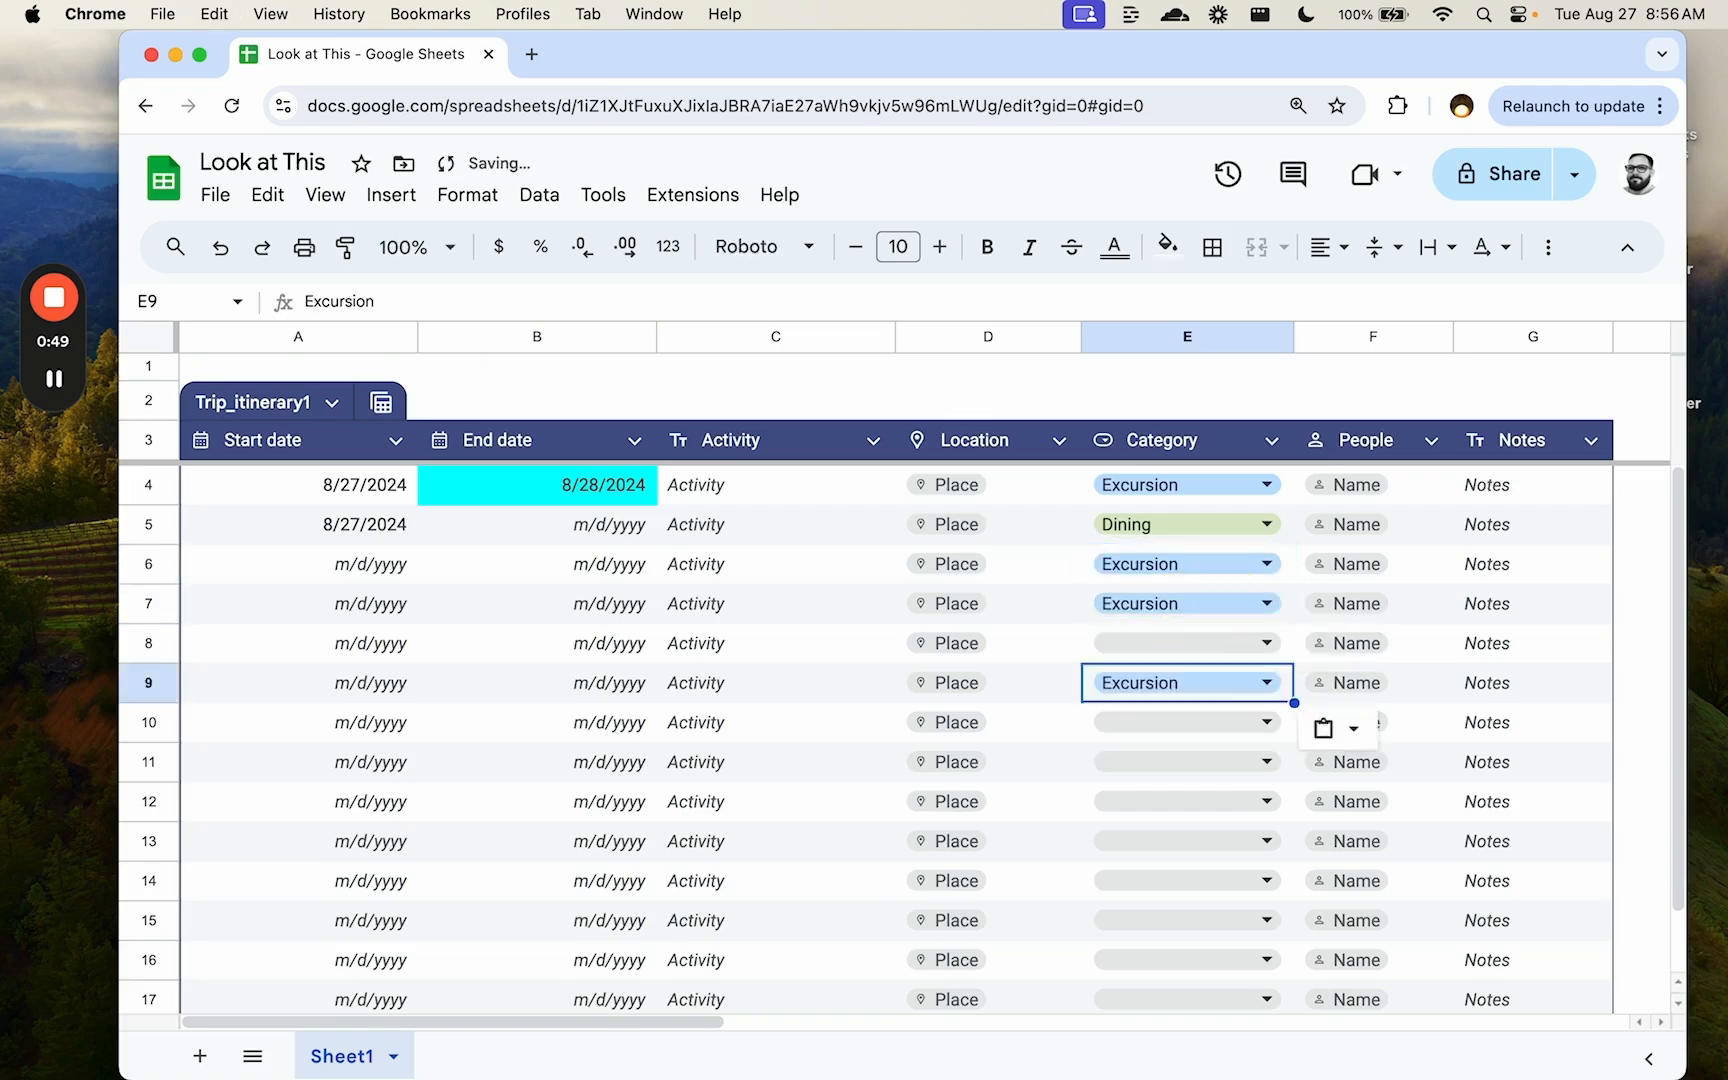
{"action": "key", "text": "Up"}
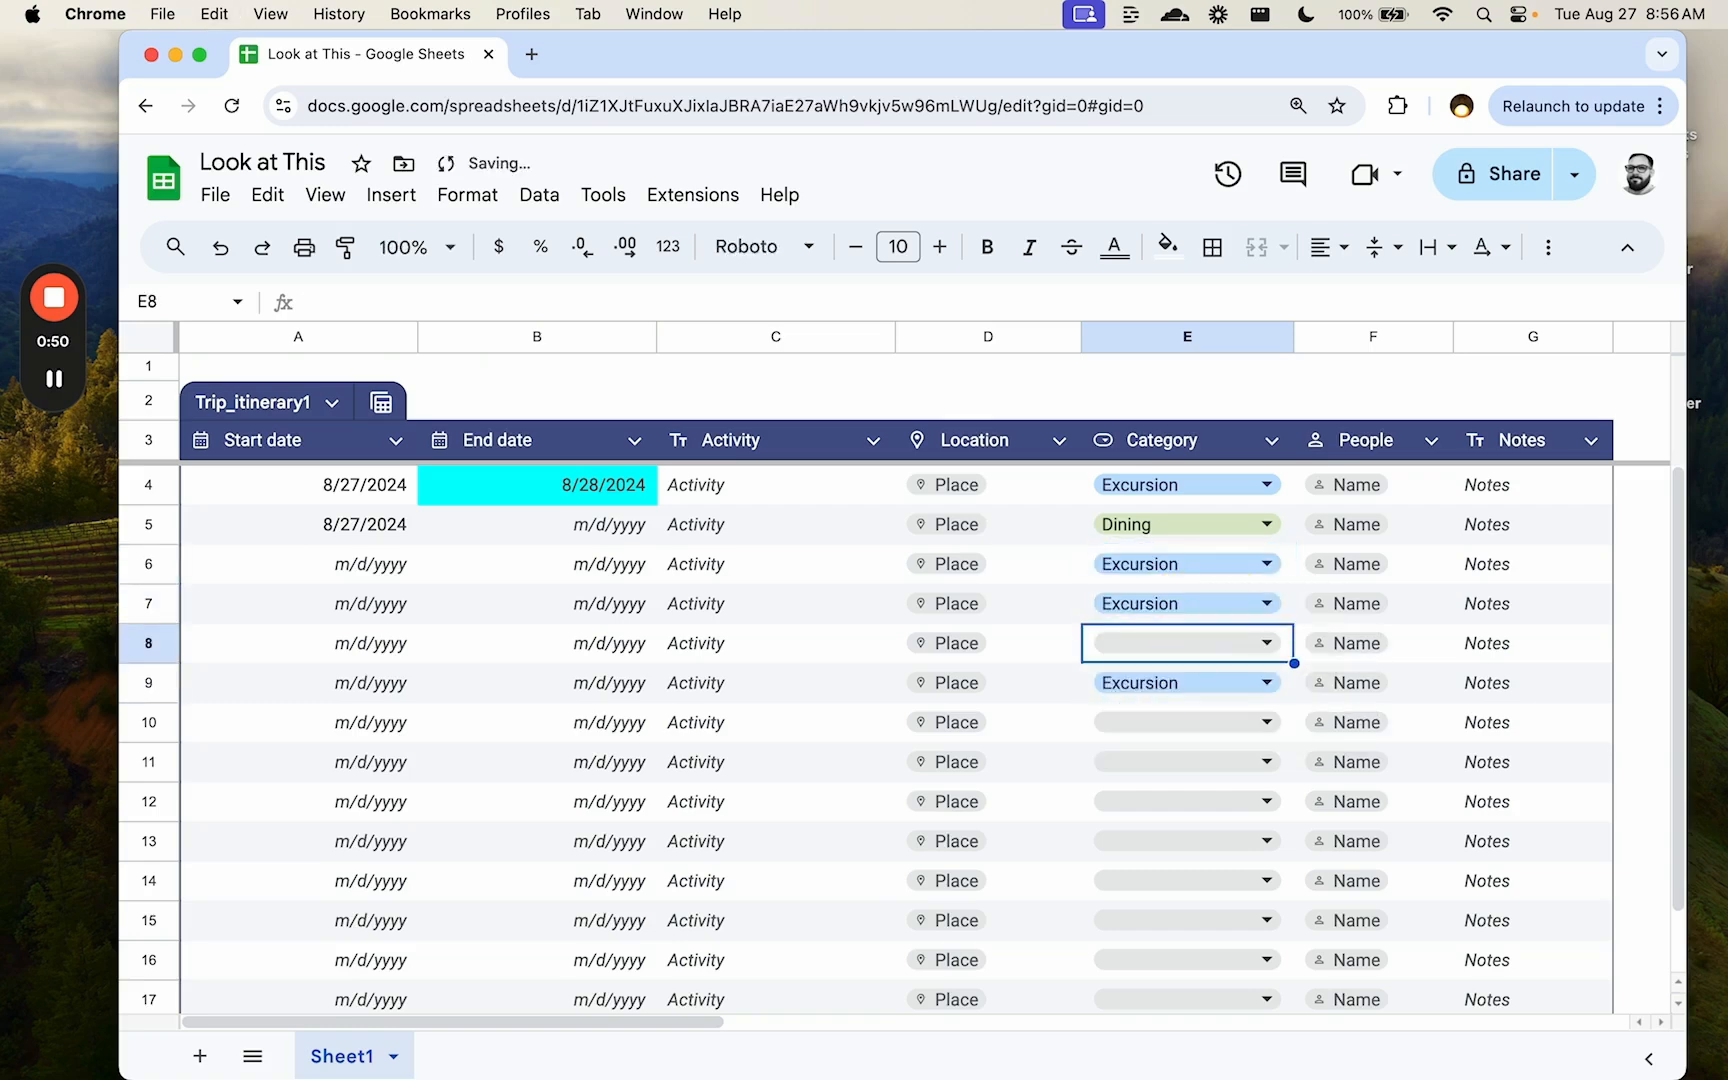
{"action": "left_click", "coordinate": [1008, 491]}
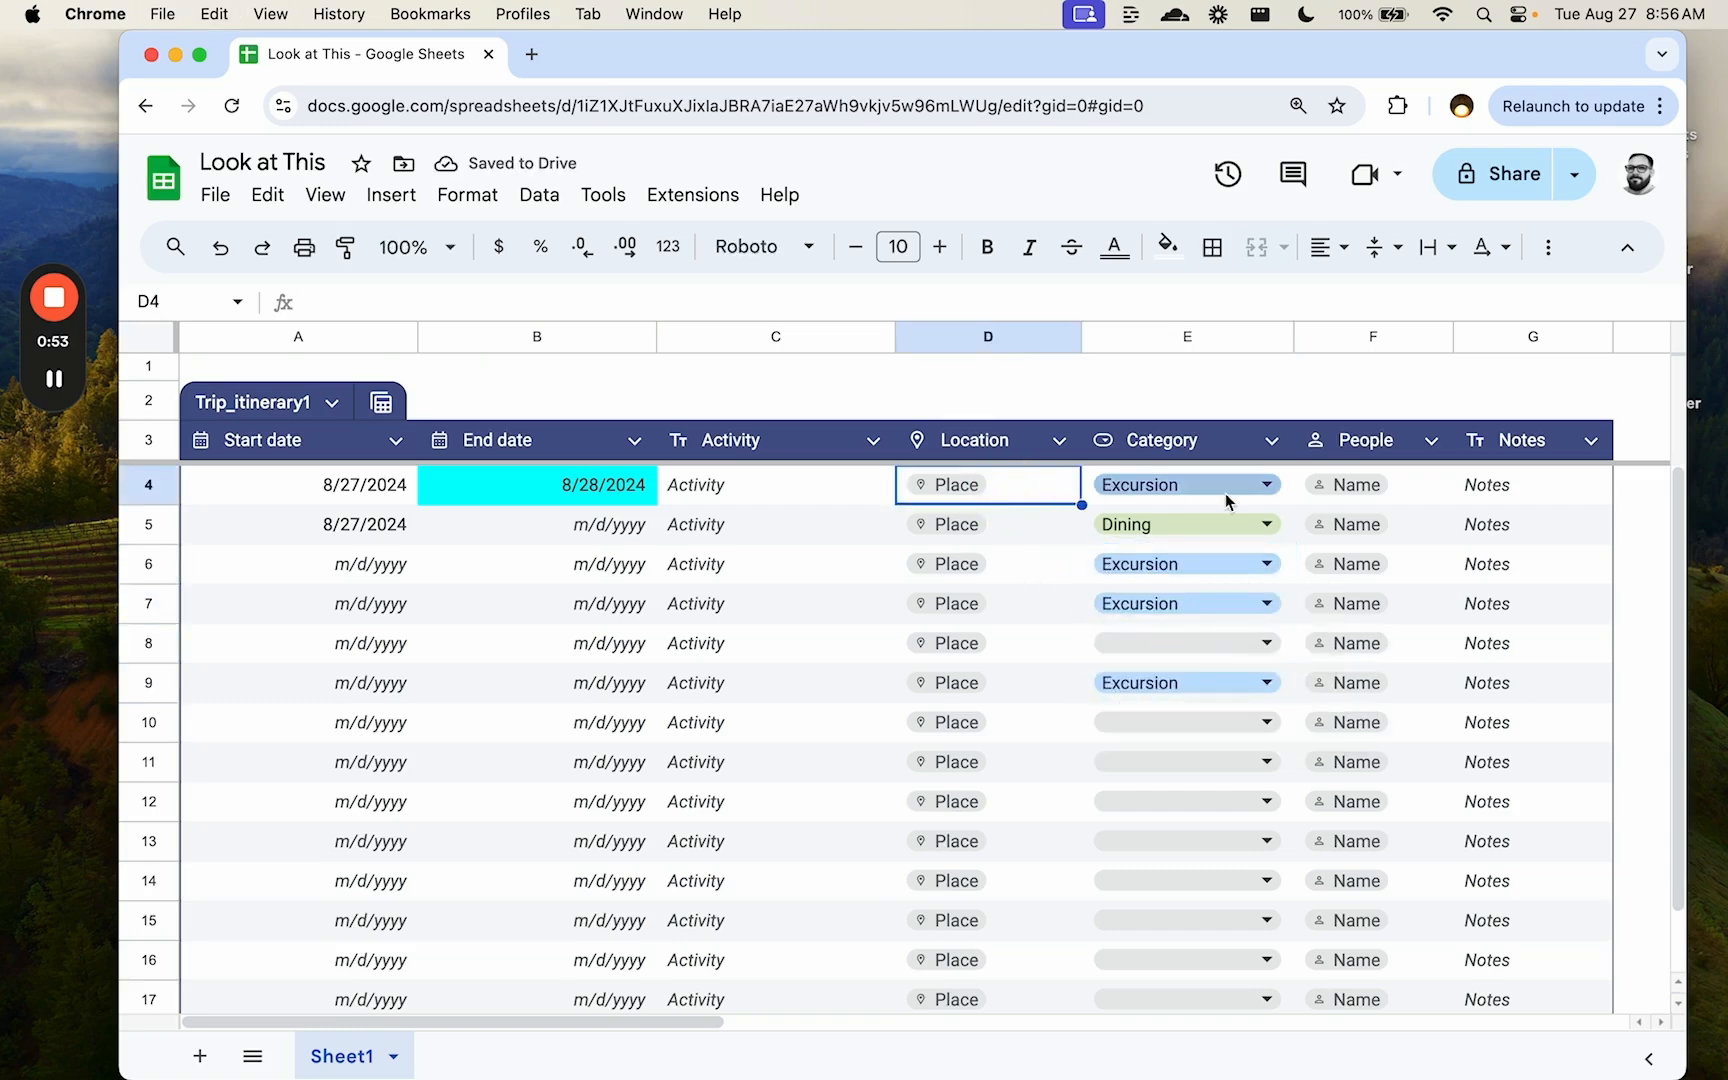
- Change the display style of the Category column's dropdown validation rule to Arrow
{"action": "left_click", "coordinate": [1268, 487]}
{"action": "left_click", "coordinate": [1305, 663]}
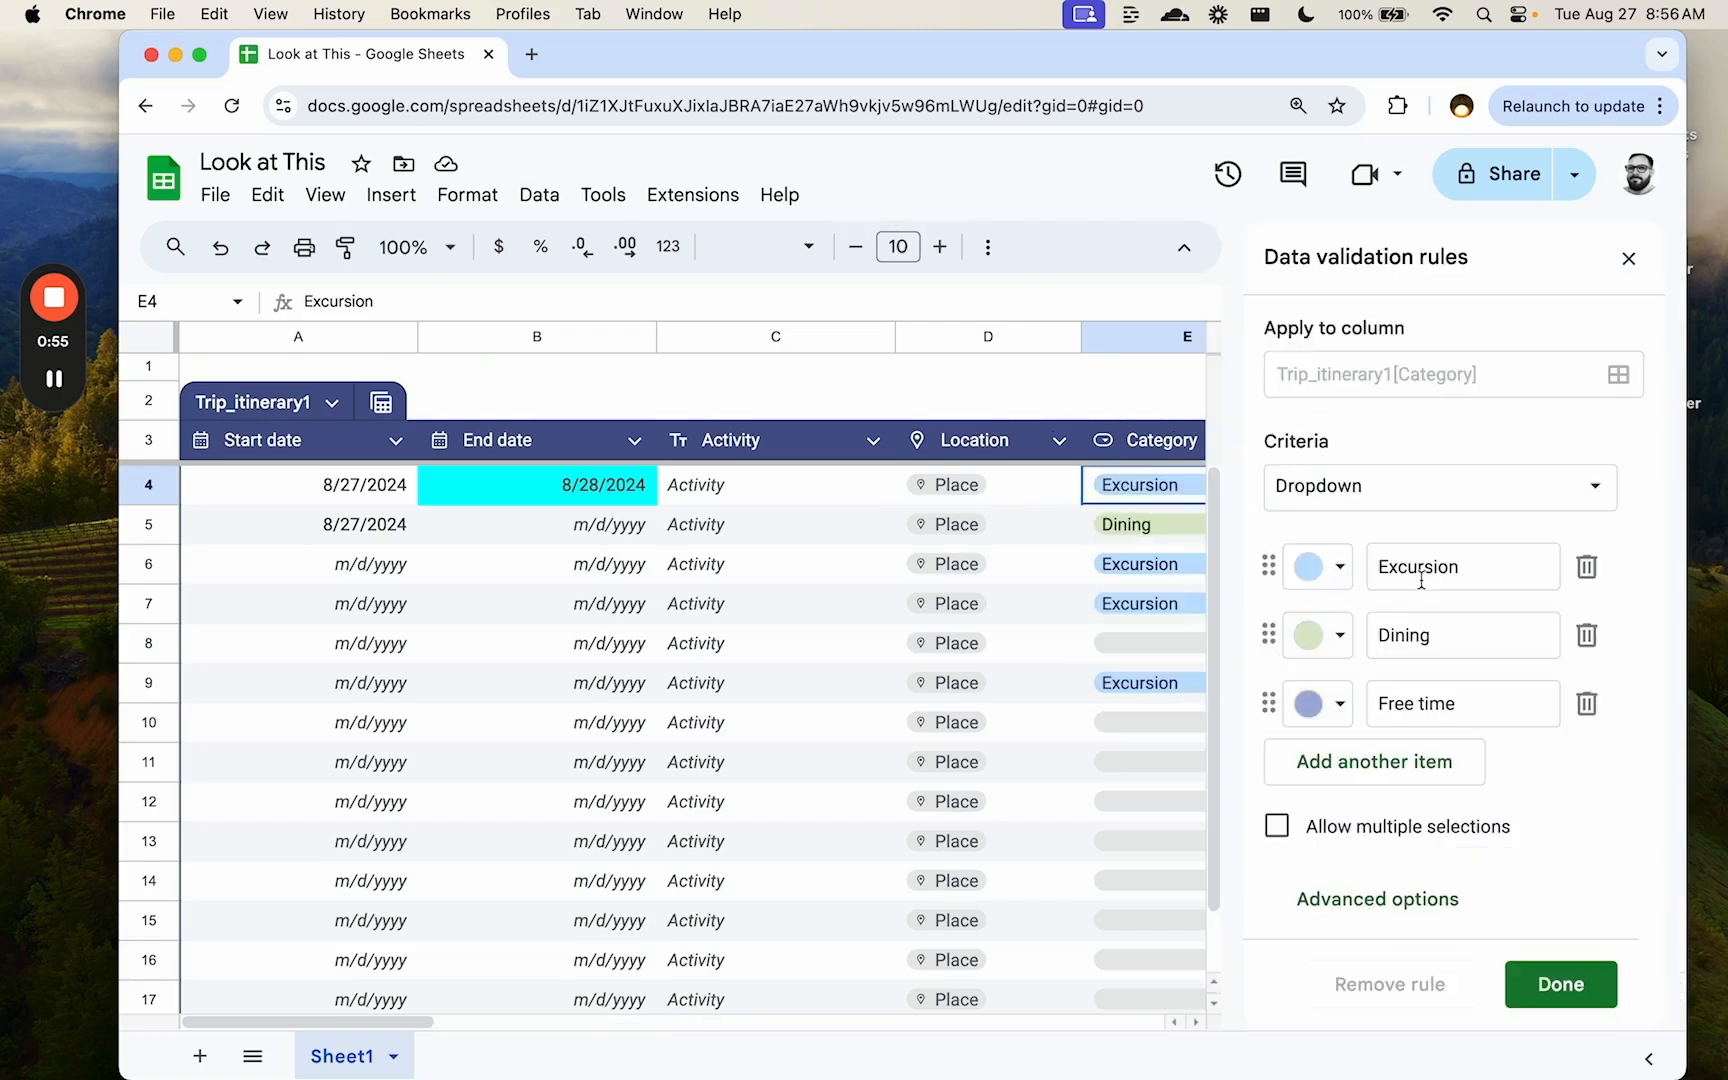
{"action": "left_click", "coordinate": [1384, 887]}
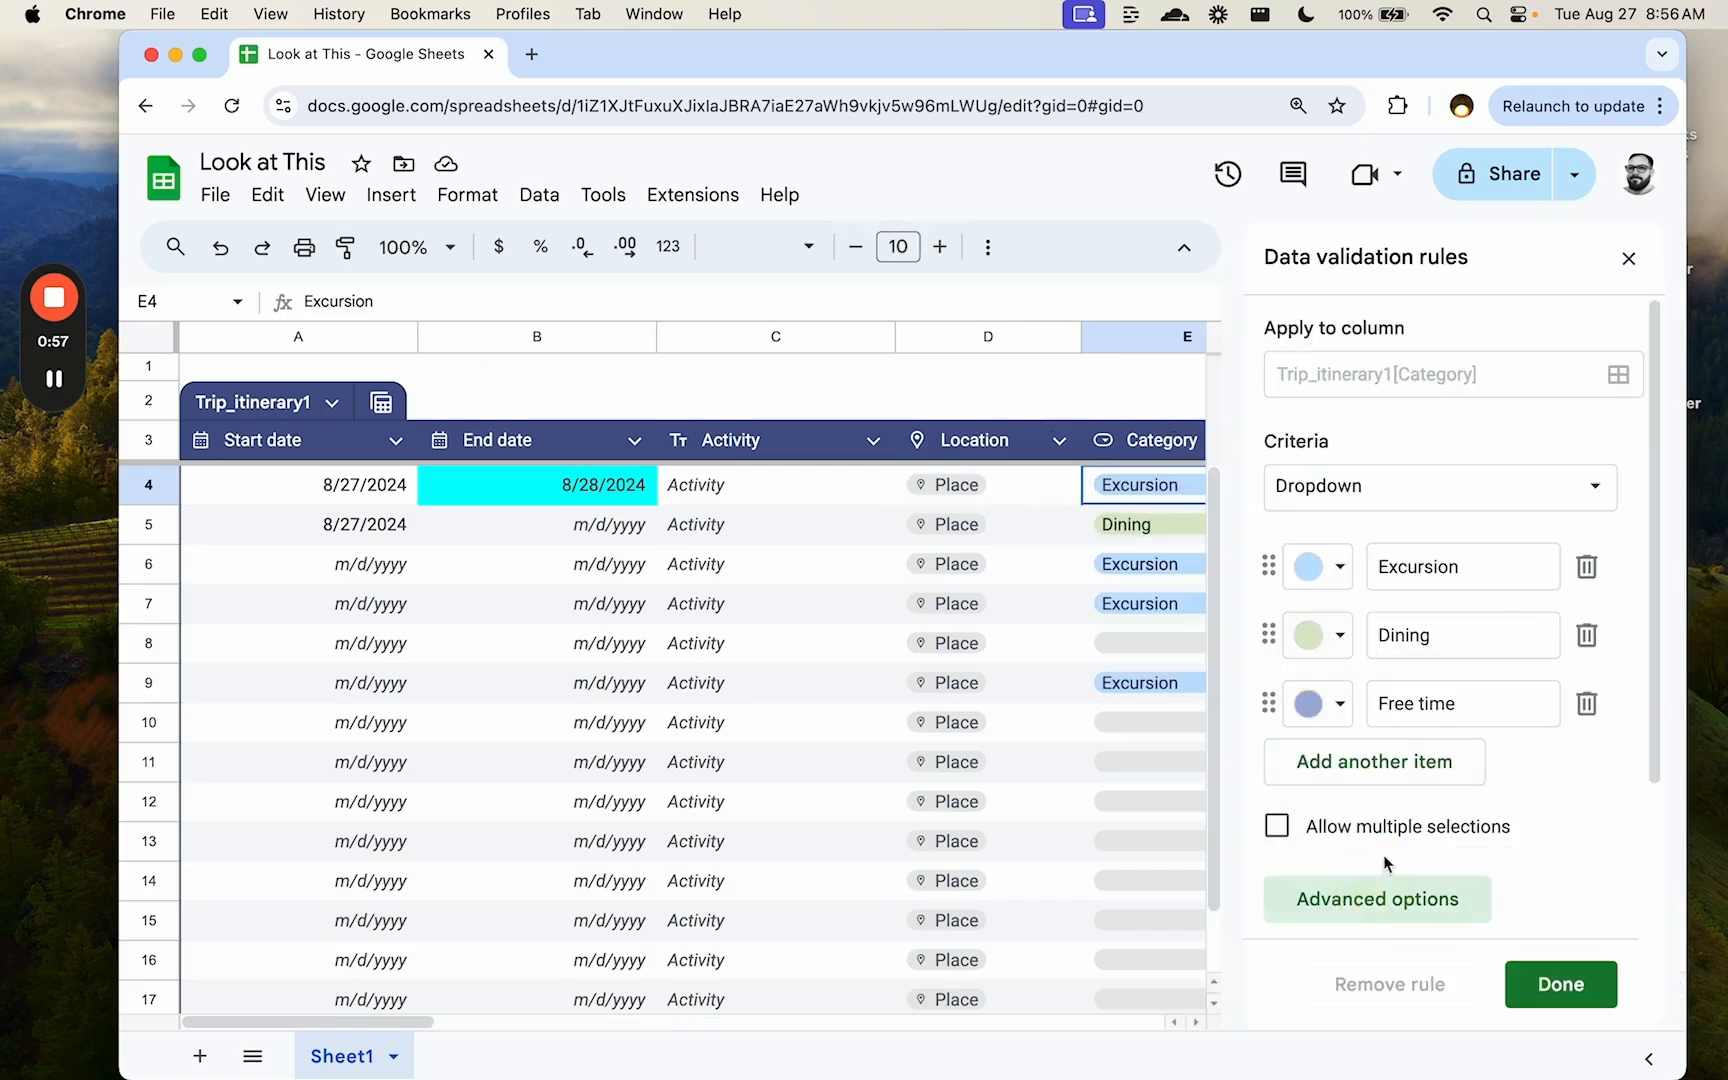
{"action": "left_click", "coordinate": [1318, 855]}
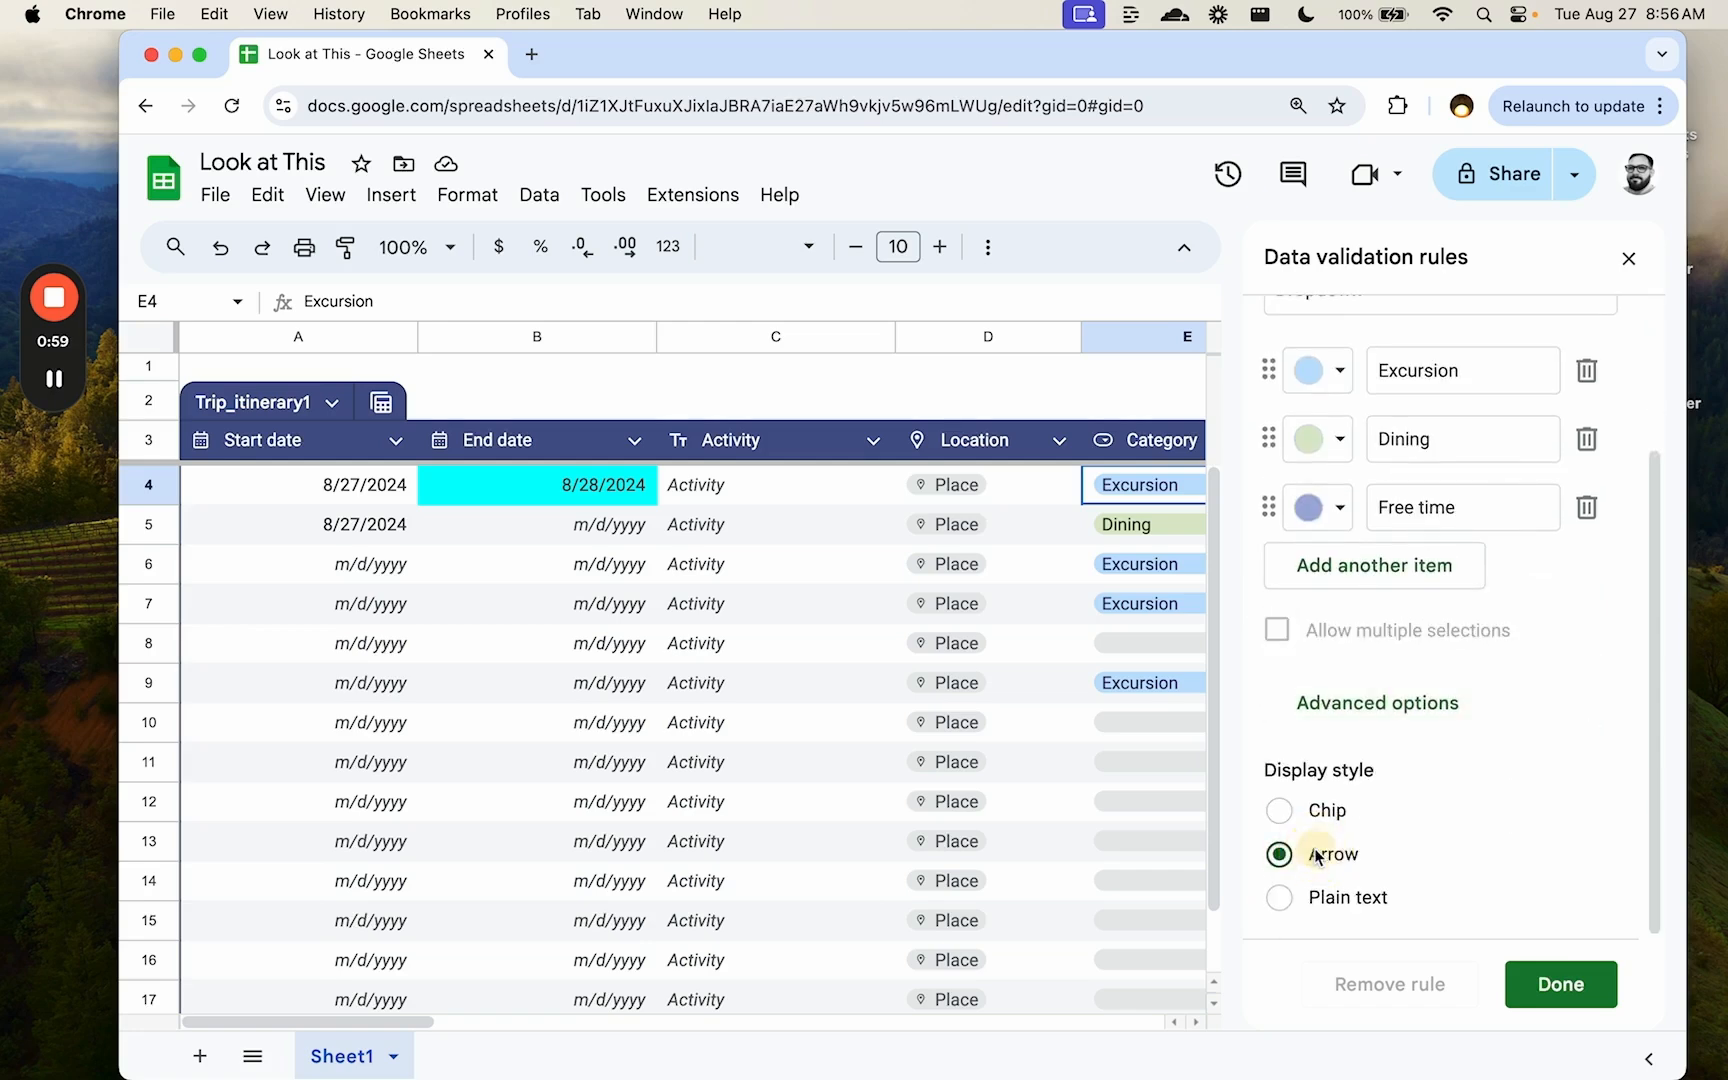
{"action": "left_click", "coordinate": [1560, 984]}
{"action": "left_click", "coordinate": [1038, 530]}
{"action": "left_click", "coordinate": [1256, 492]}
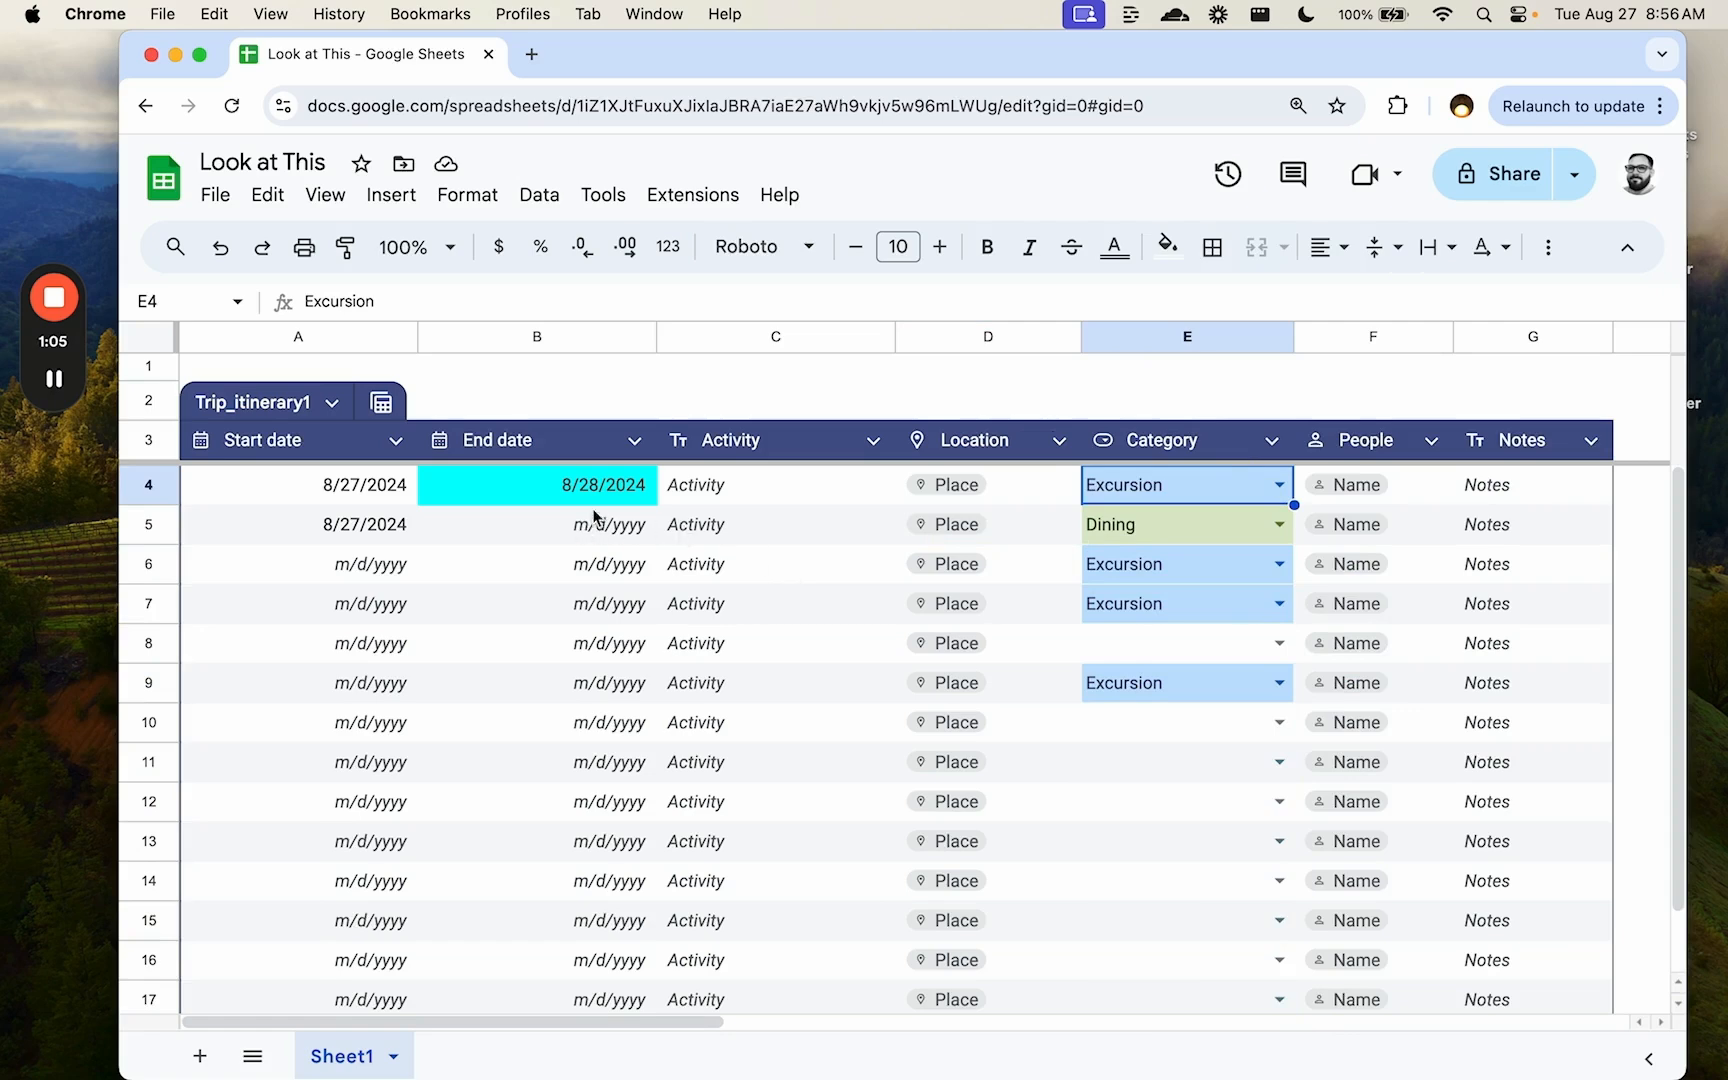
- Add the note "Hey look at this!" to the End date cell B4
{"action": "left_click", "coordinate": [773, 495]}
{"action": "left_click", "coordinate": [593, 497]}
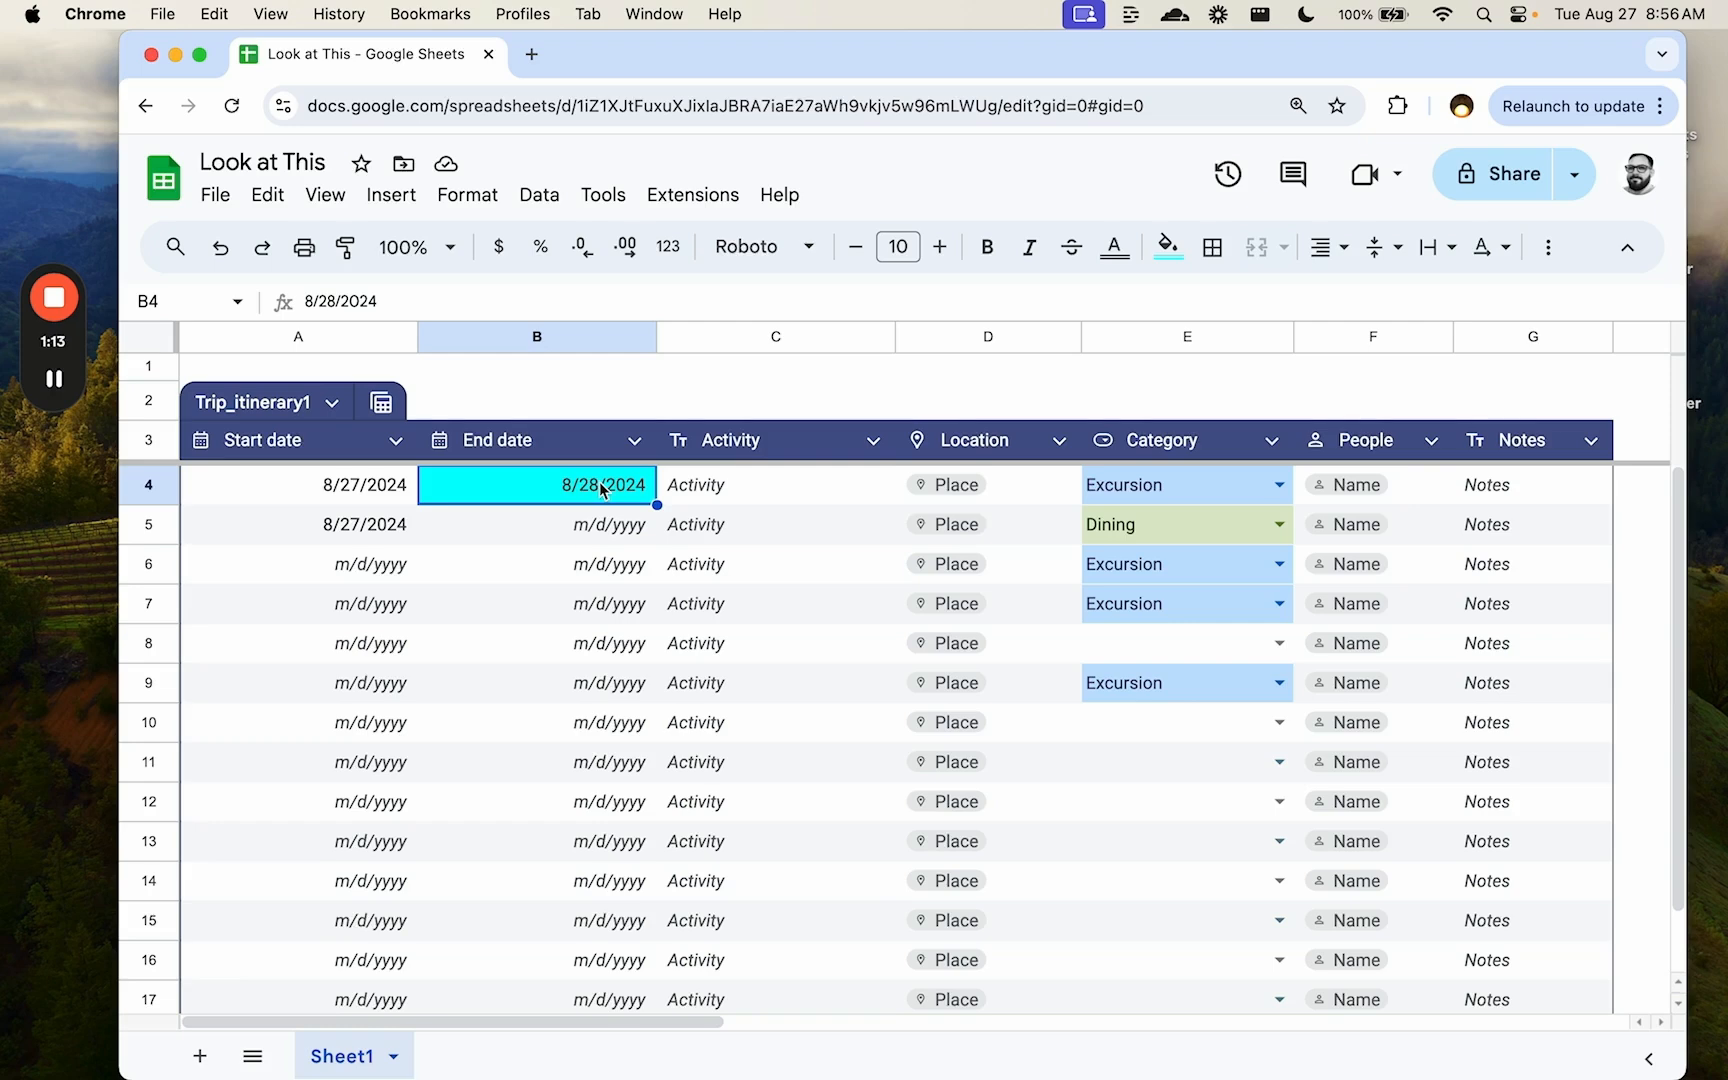
{"action": "right_click", "coordinate": [601, 488]}
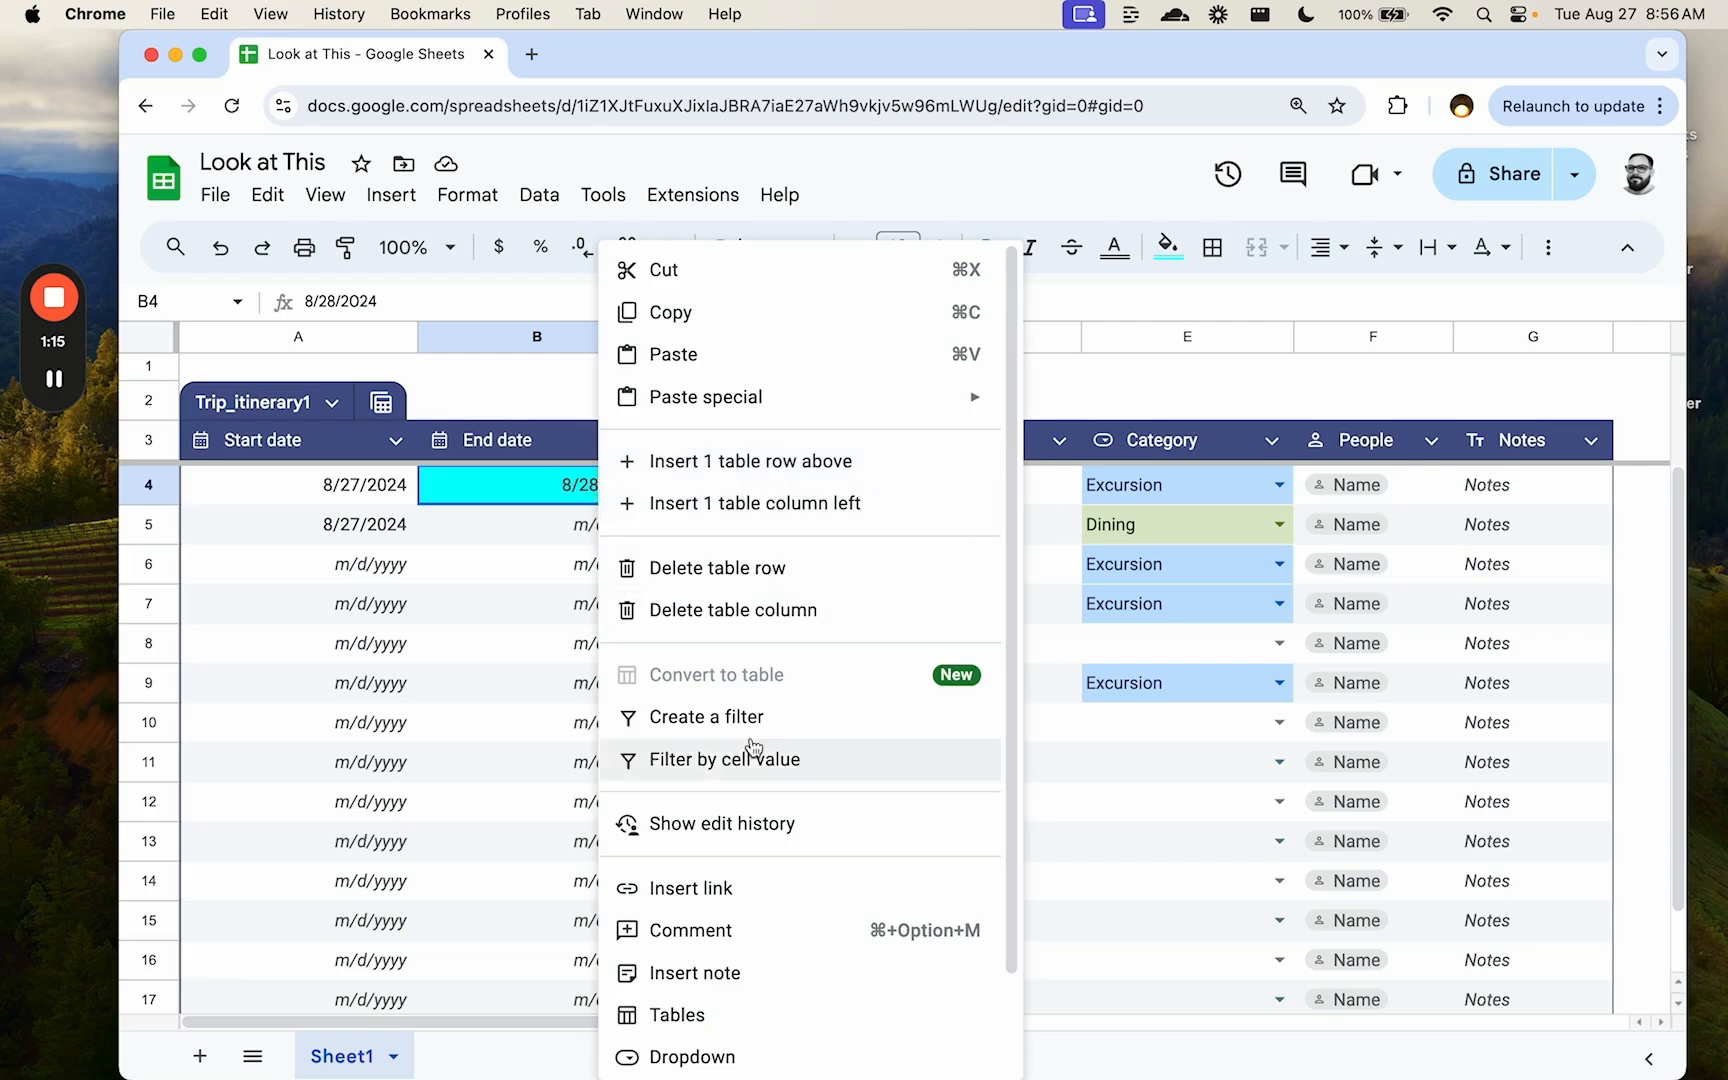
{"action": "scroll", "coordinate": [700, 770], "scroll_direction": "down", "scroll_amount": 2}
{"action": "left_click", "coordinate": [695, 860]}
{"action": "type", "text": "H"}
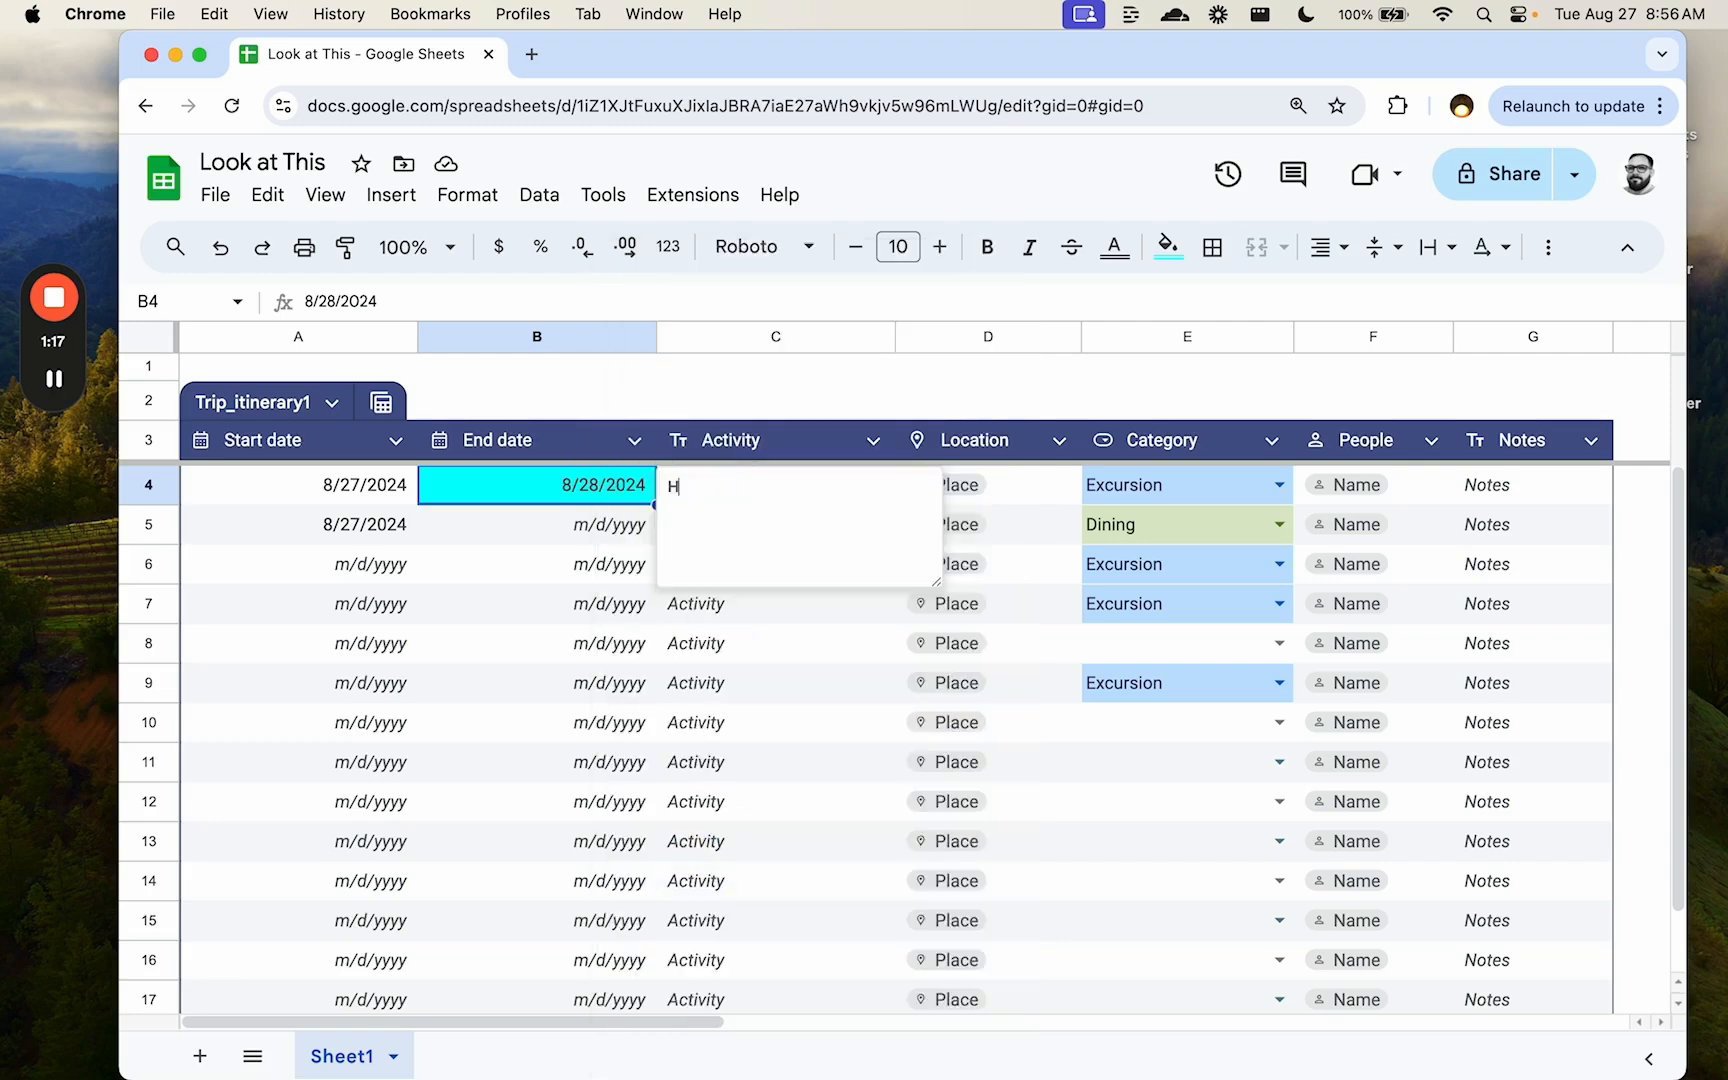
{"action": "type", "text": "ey look at this!"}
{"action": "left_click", "coordinate": [555, 657]}
- Remove the note from cell B4 by clearing all its text
{"action": "mouse_move", "coordinate": [652, 484]}
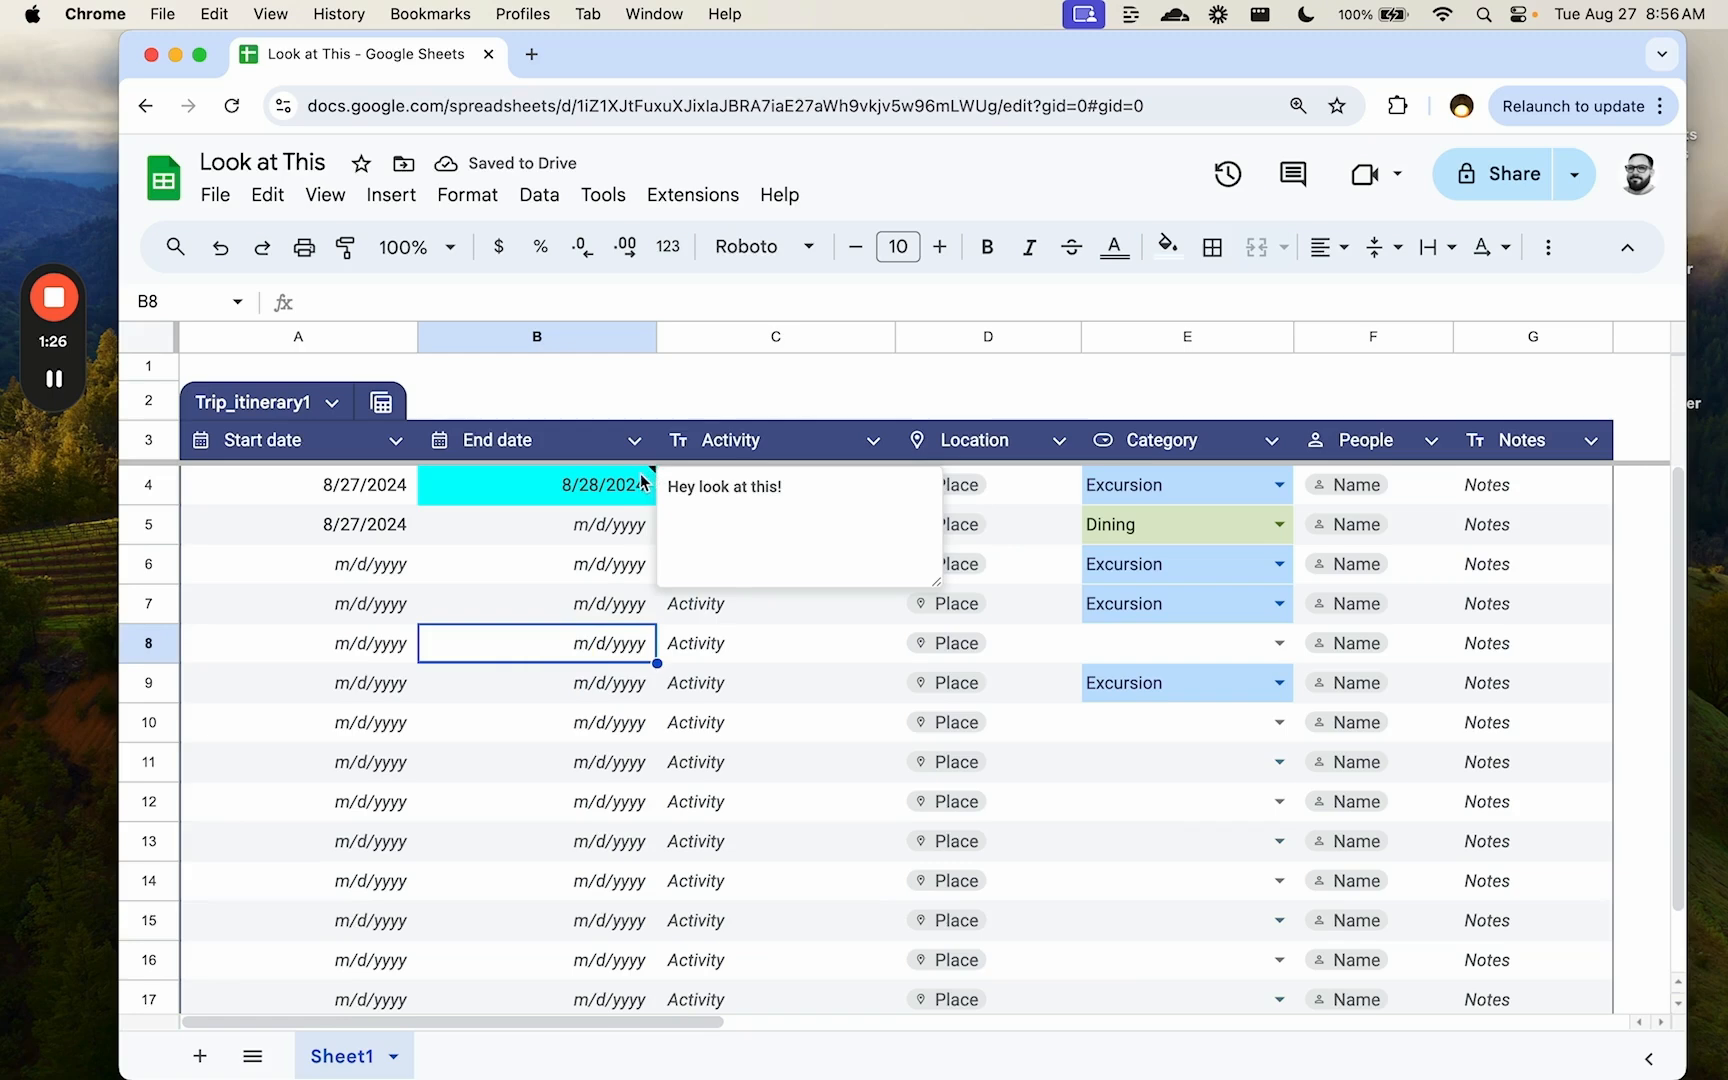
{"action": "left_click", "coordinate": [641, 483]}
{"action": "left_click", "coordinate": [795, 497]}
{"action": "key", "text": "super+a"}
{"action": "key", "text": "BackSpace"}
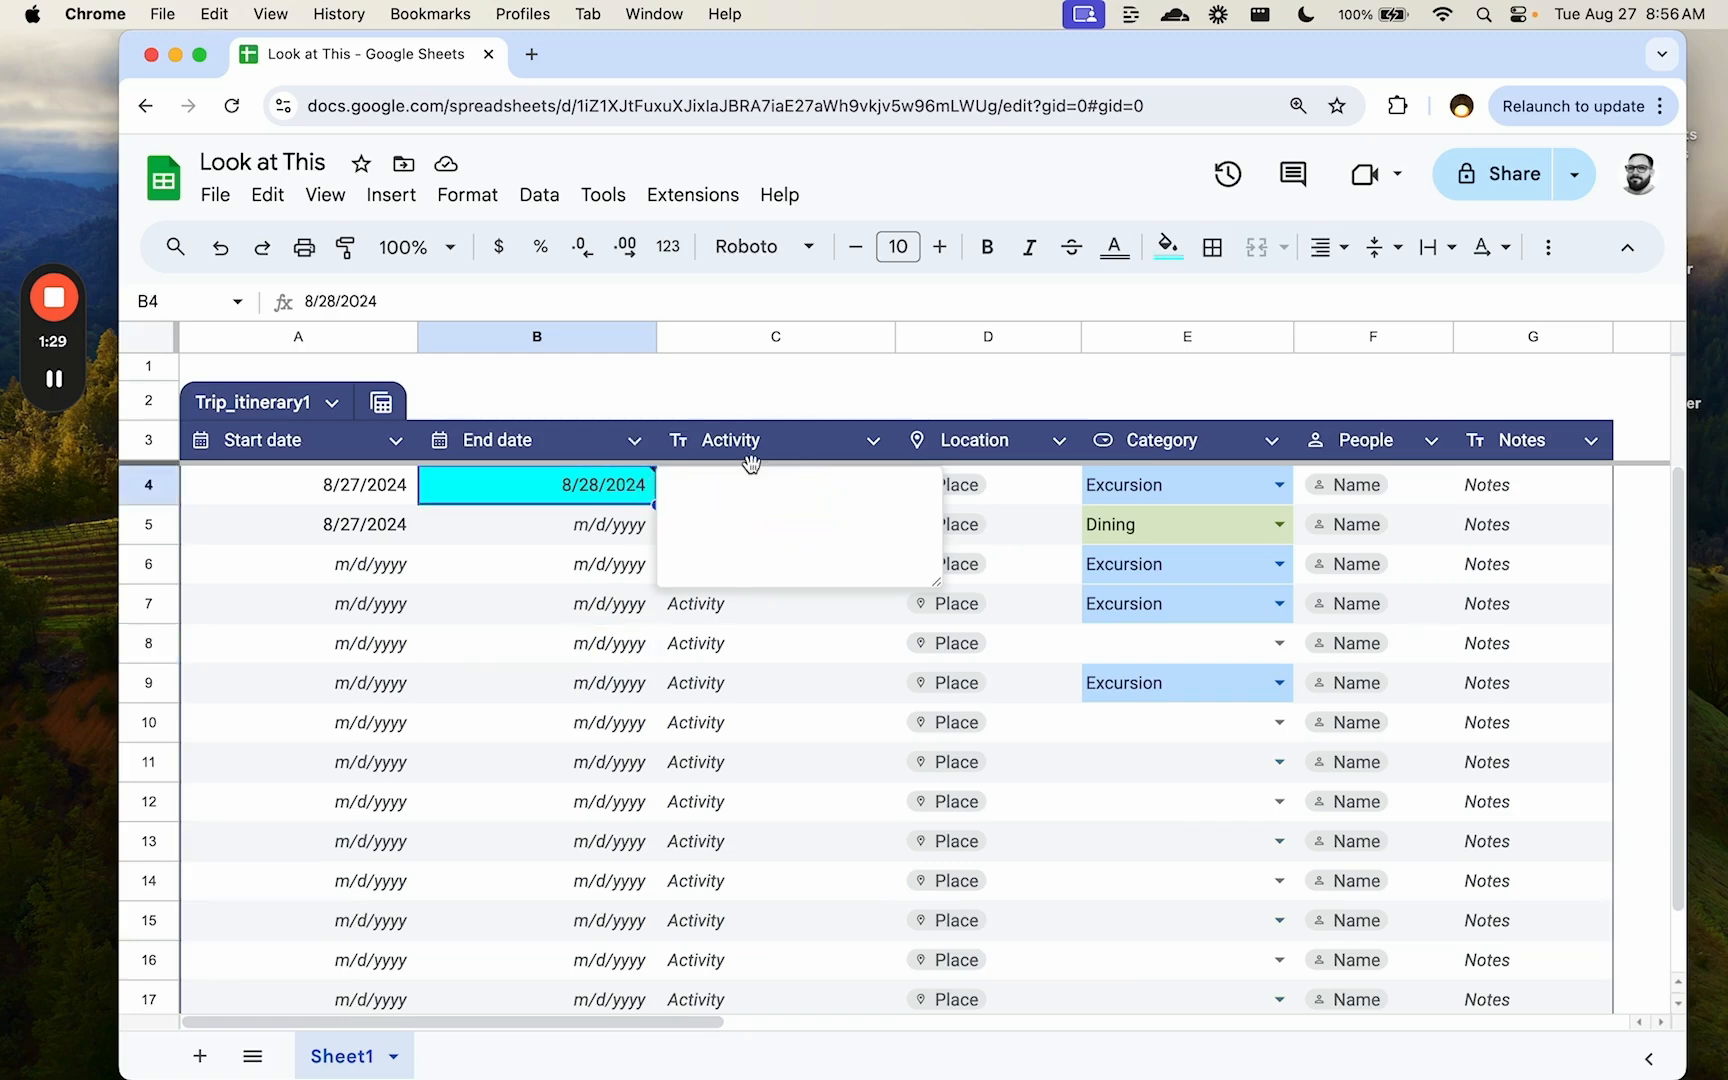
{"action": "left_click", "coordinate": [634, 492]}
- Post the comment "Hey look at this Everyone!" on cell B4
{"action": "right_click", "coordinate": [634, 492]}
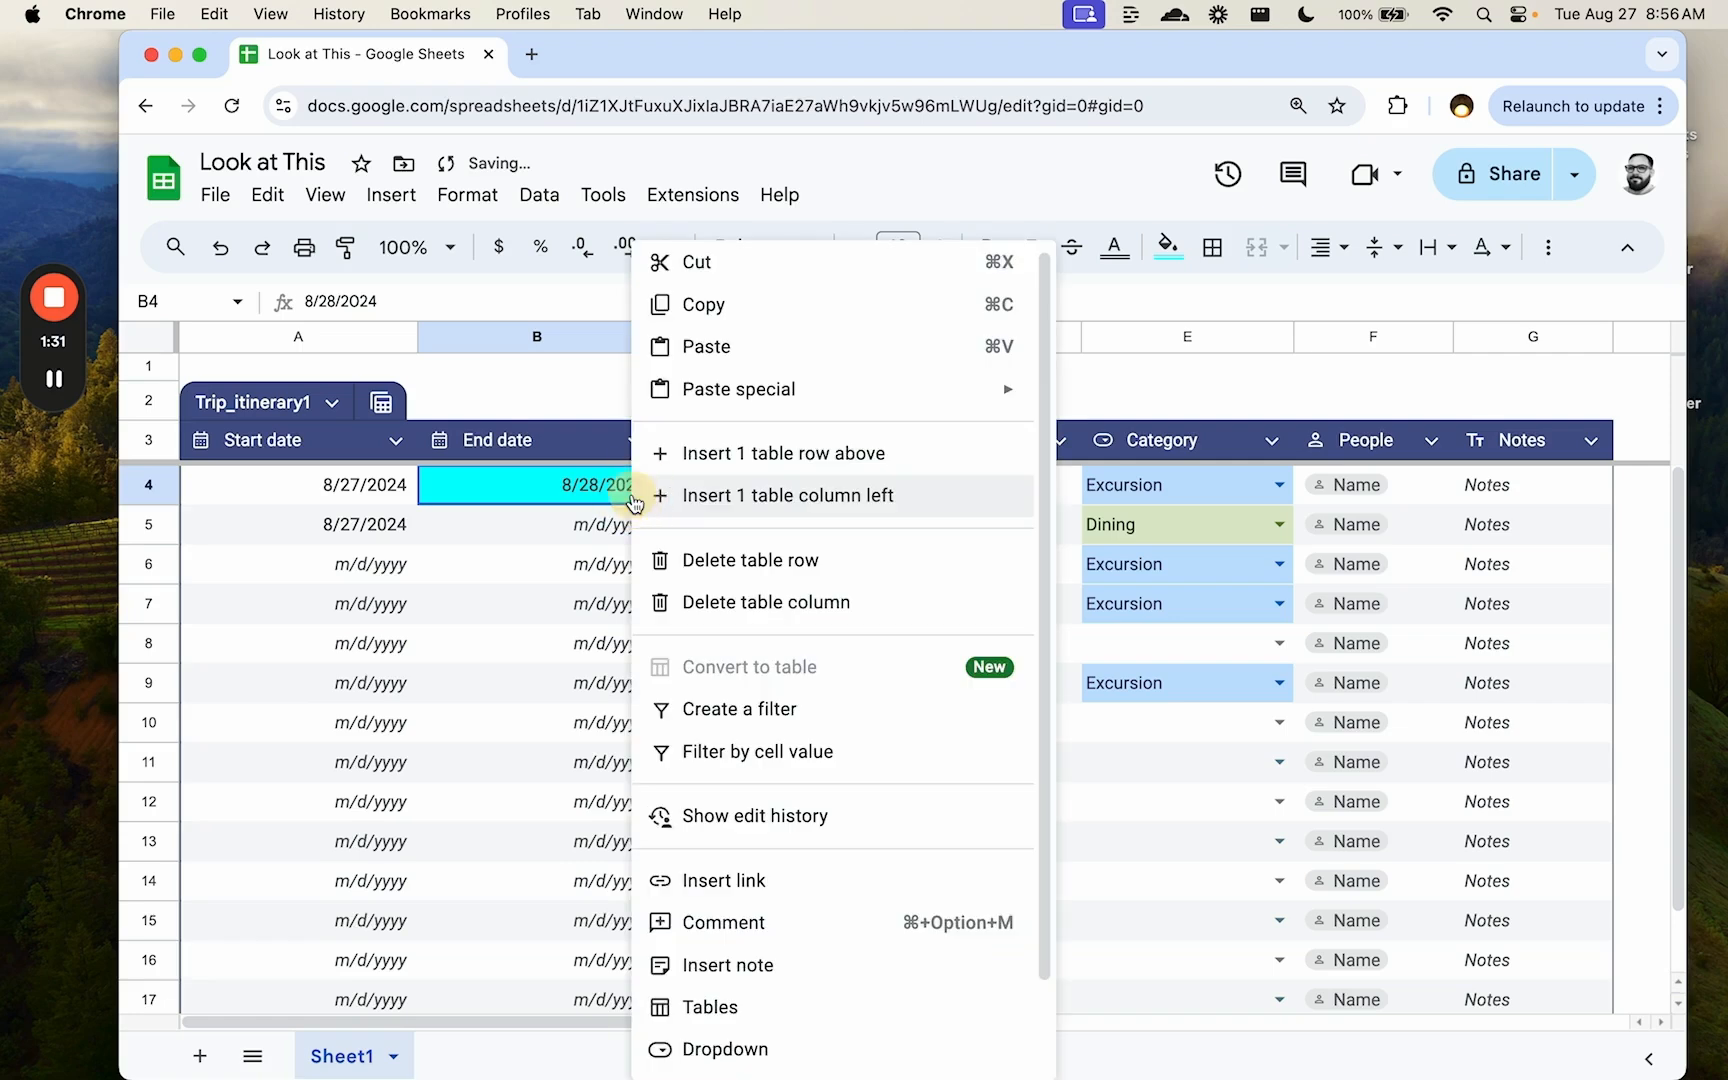
{"action": "left_click", "coordinate": [762, 935]}
{"action": "type", "text": "Hey look at"}
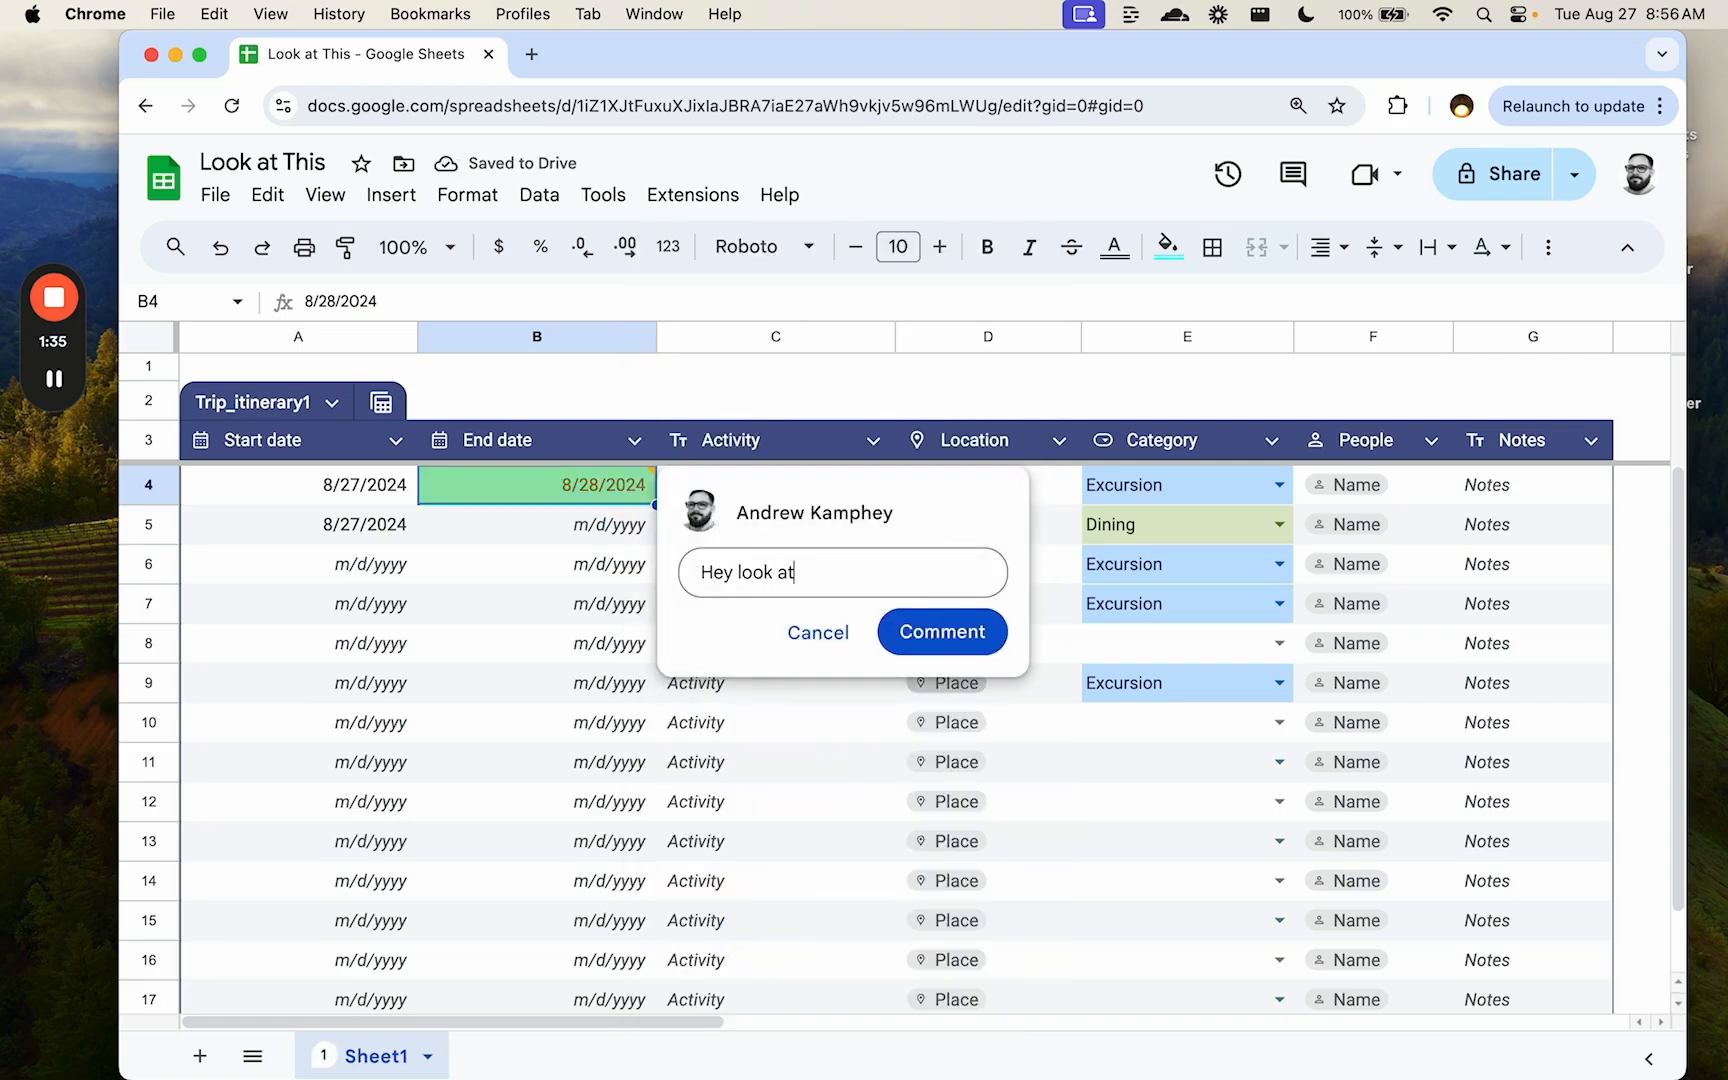
{"action": "type", "text": " hi"}
{"action": "key", "text": "BackSpace"}
{"action": "key", "text": "BackSpace"}
{"action": "type", "text": "this Everyone!"}
{"action": "left_click", "coordinate": [942, 632]}
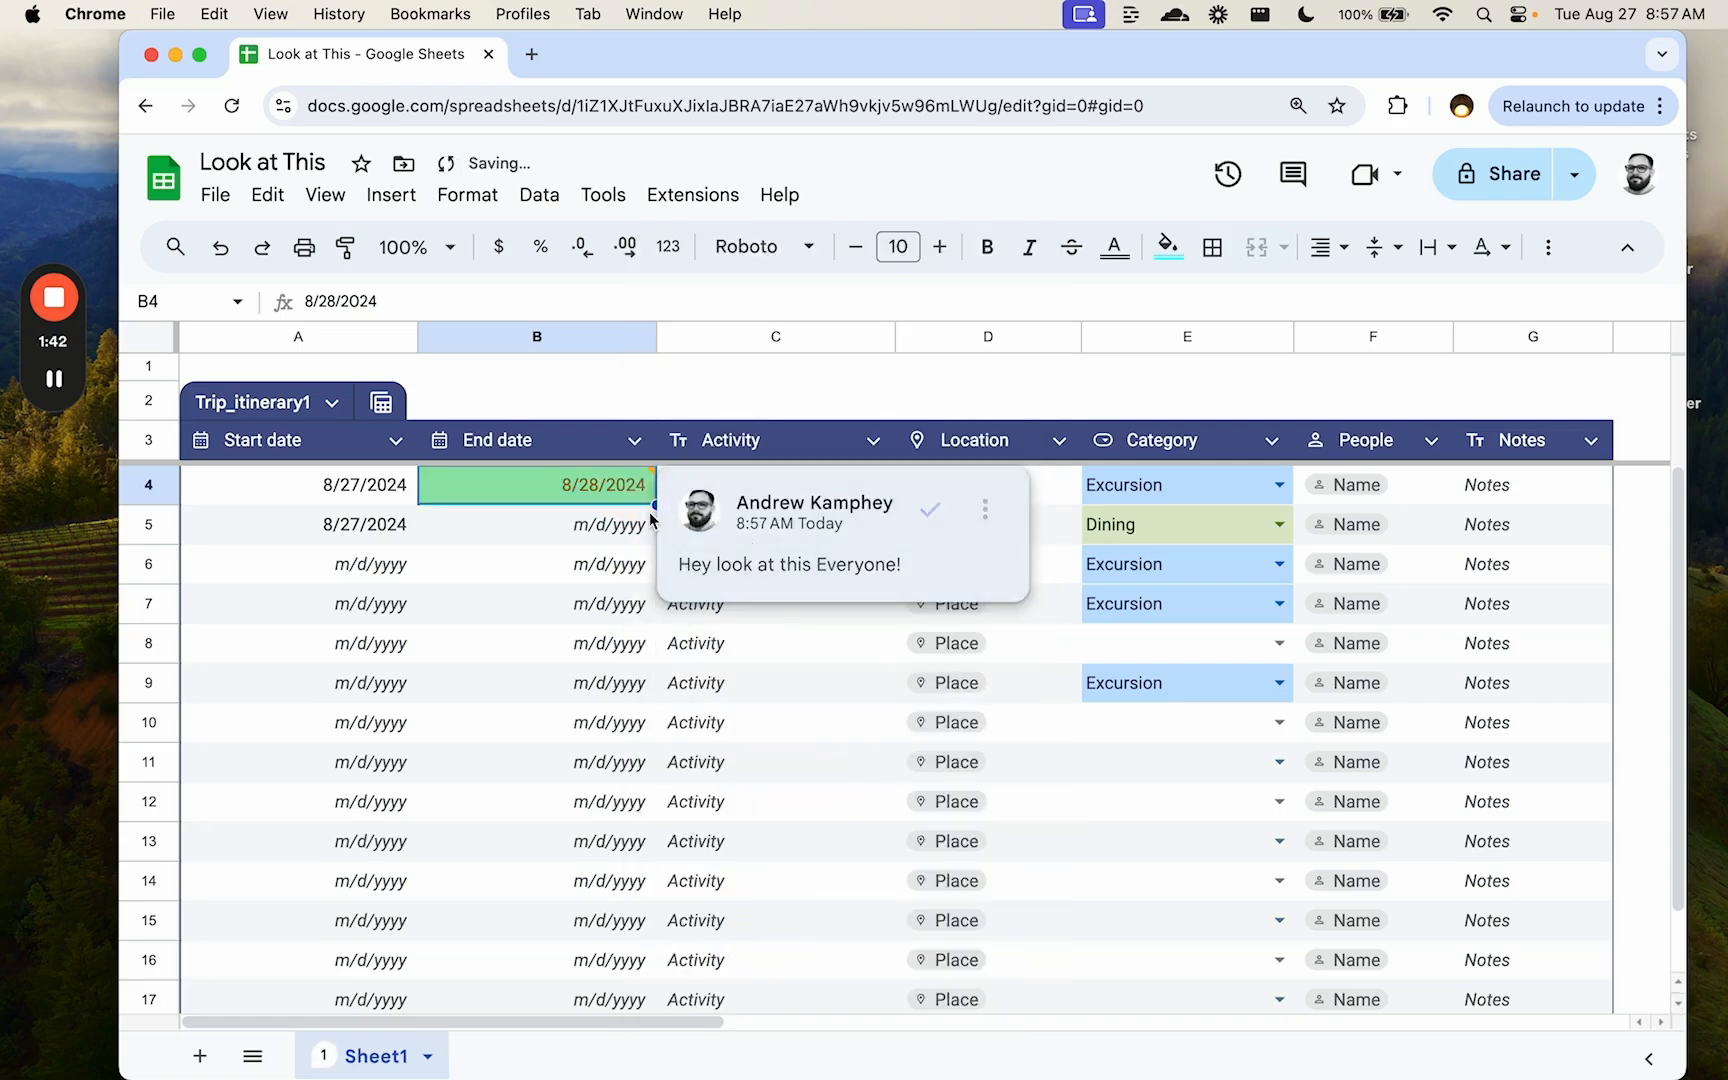
{"action": "left_click", "coordinate": [626, 533]}
{"action": "left_click", "coordinate": [560, 733]}
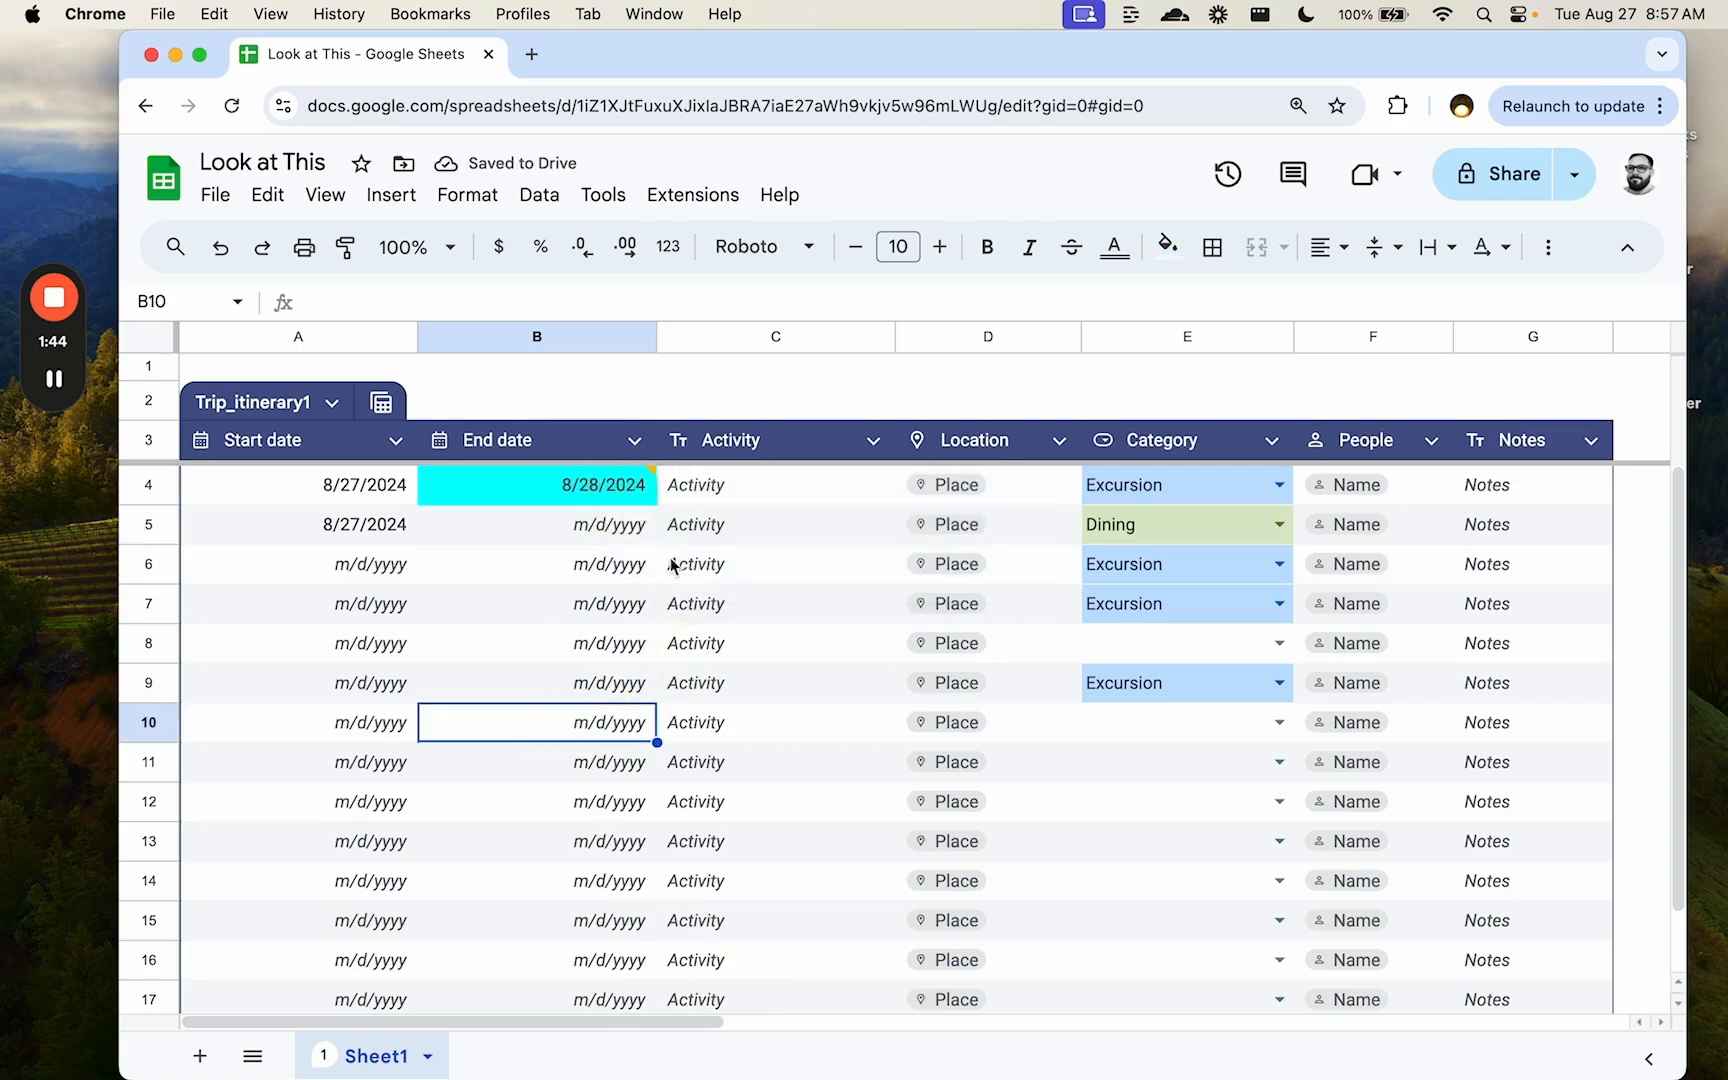
- Open the comment on cell B4 to view it and dismiss it
{"action": "mouse_move", "coordinate": [648, 463]}
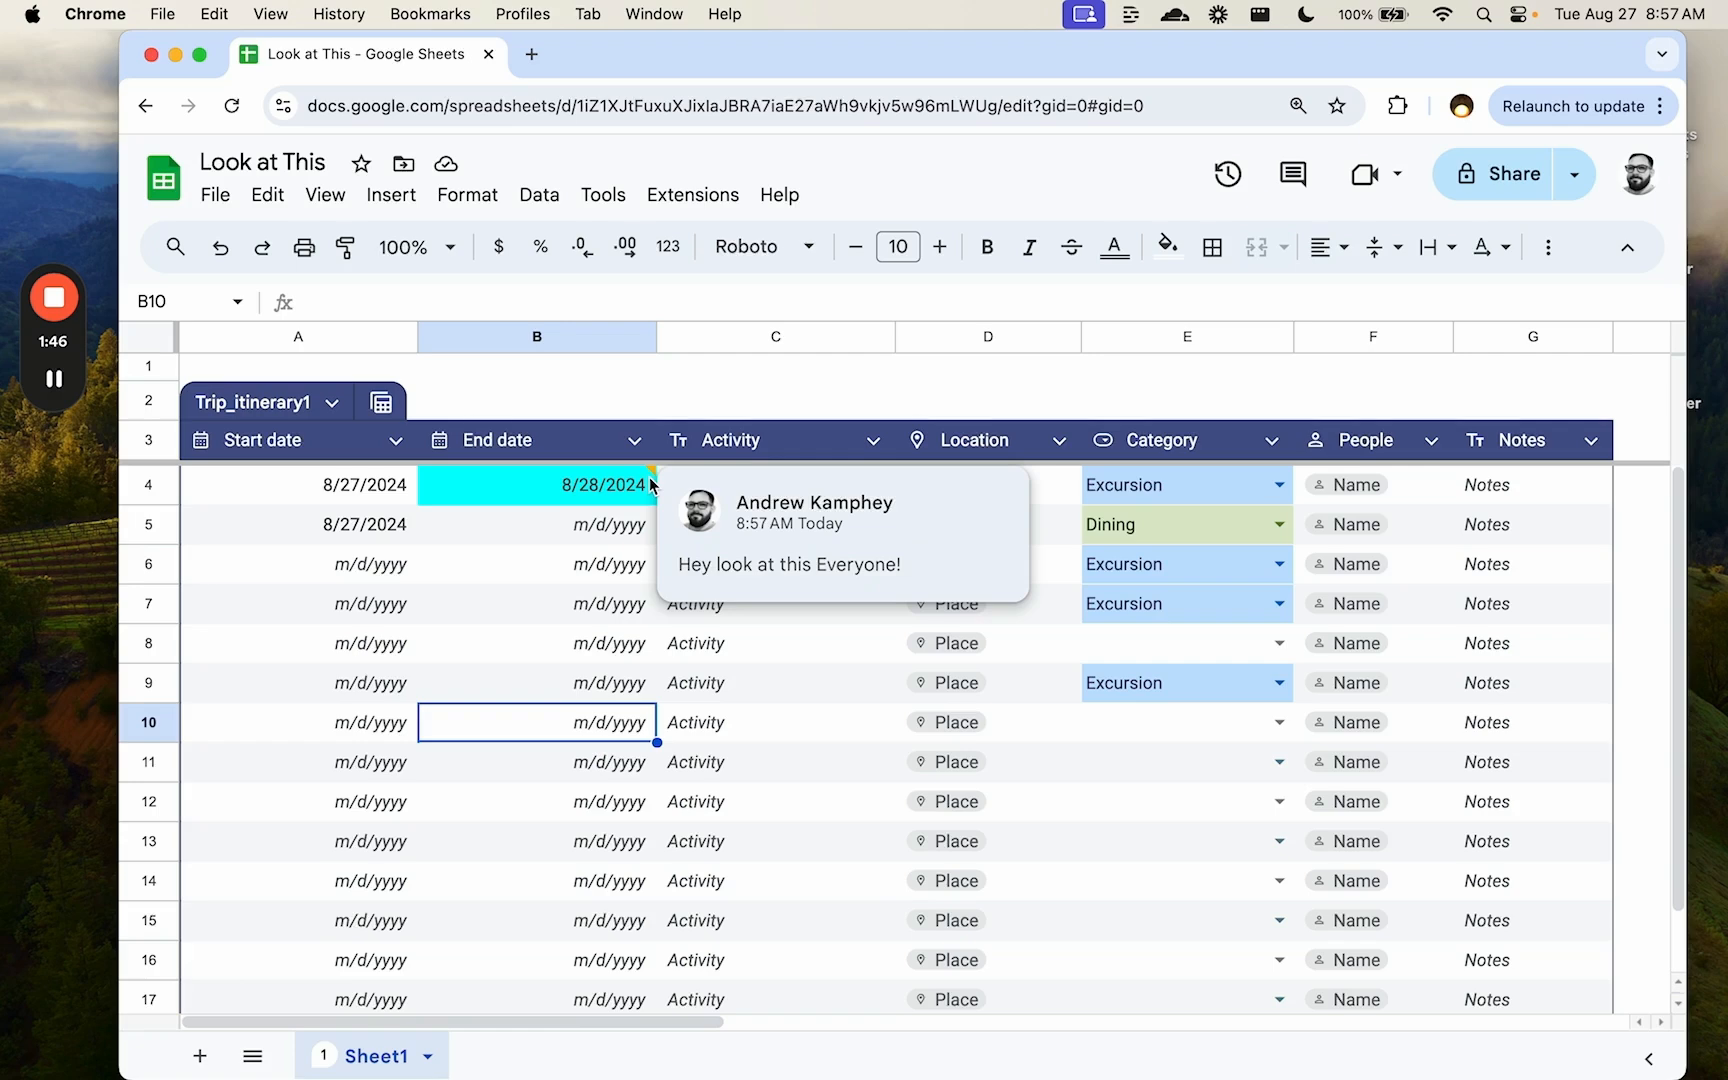
{"action": "left_click", "coordinate": [637, 492]}
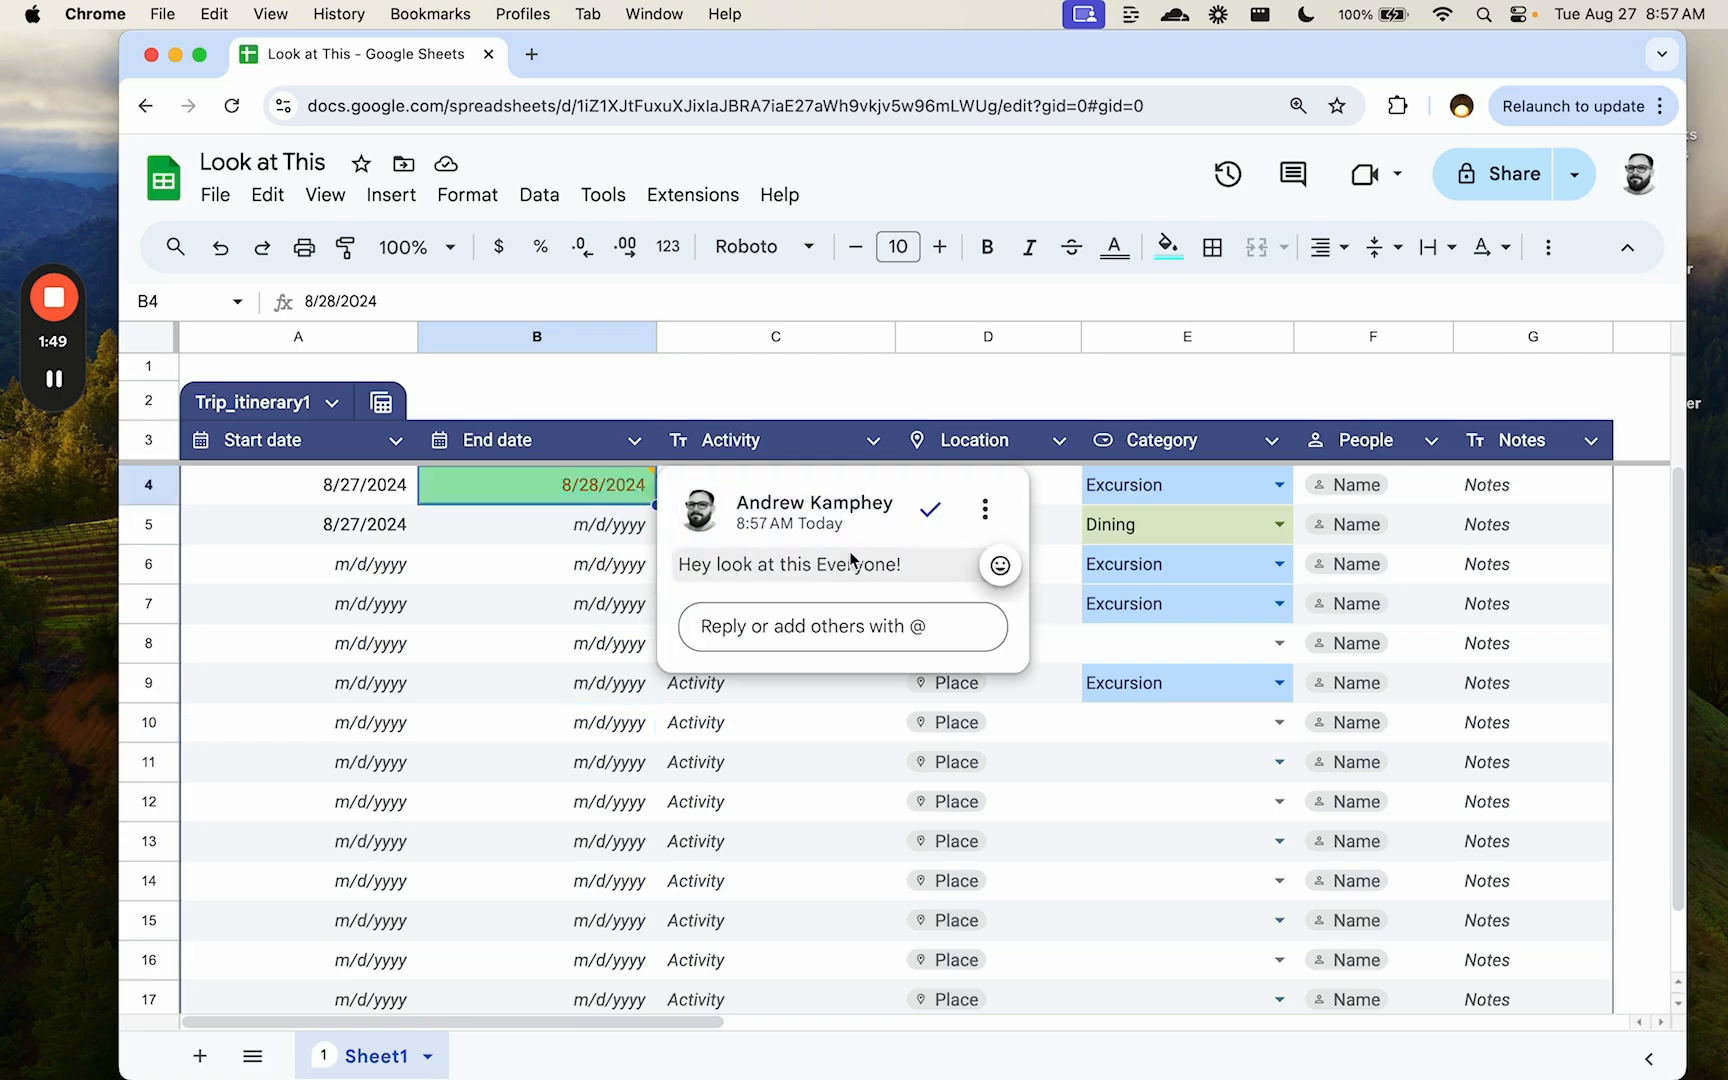
{"action": "left_click", "coordinate": [1629, 249]}
{"action": "left_click", "coordinate": [1631, 256]}
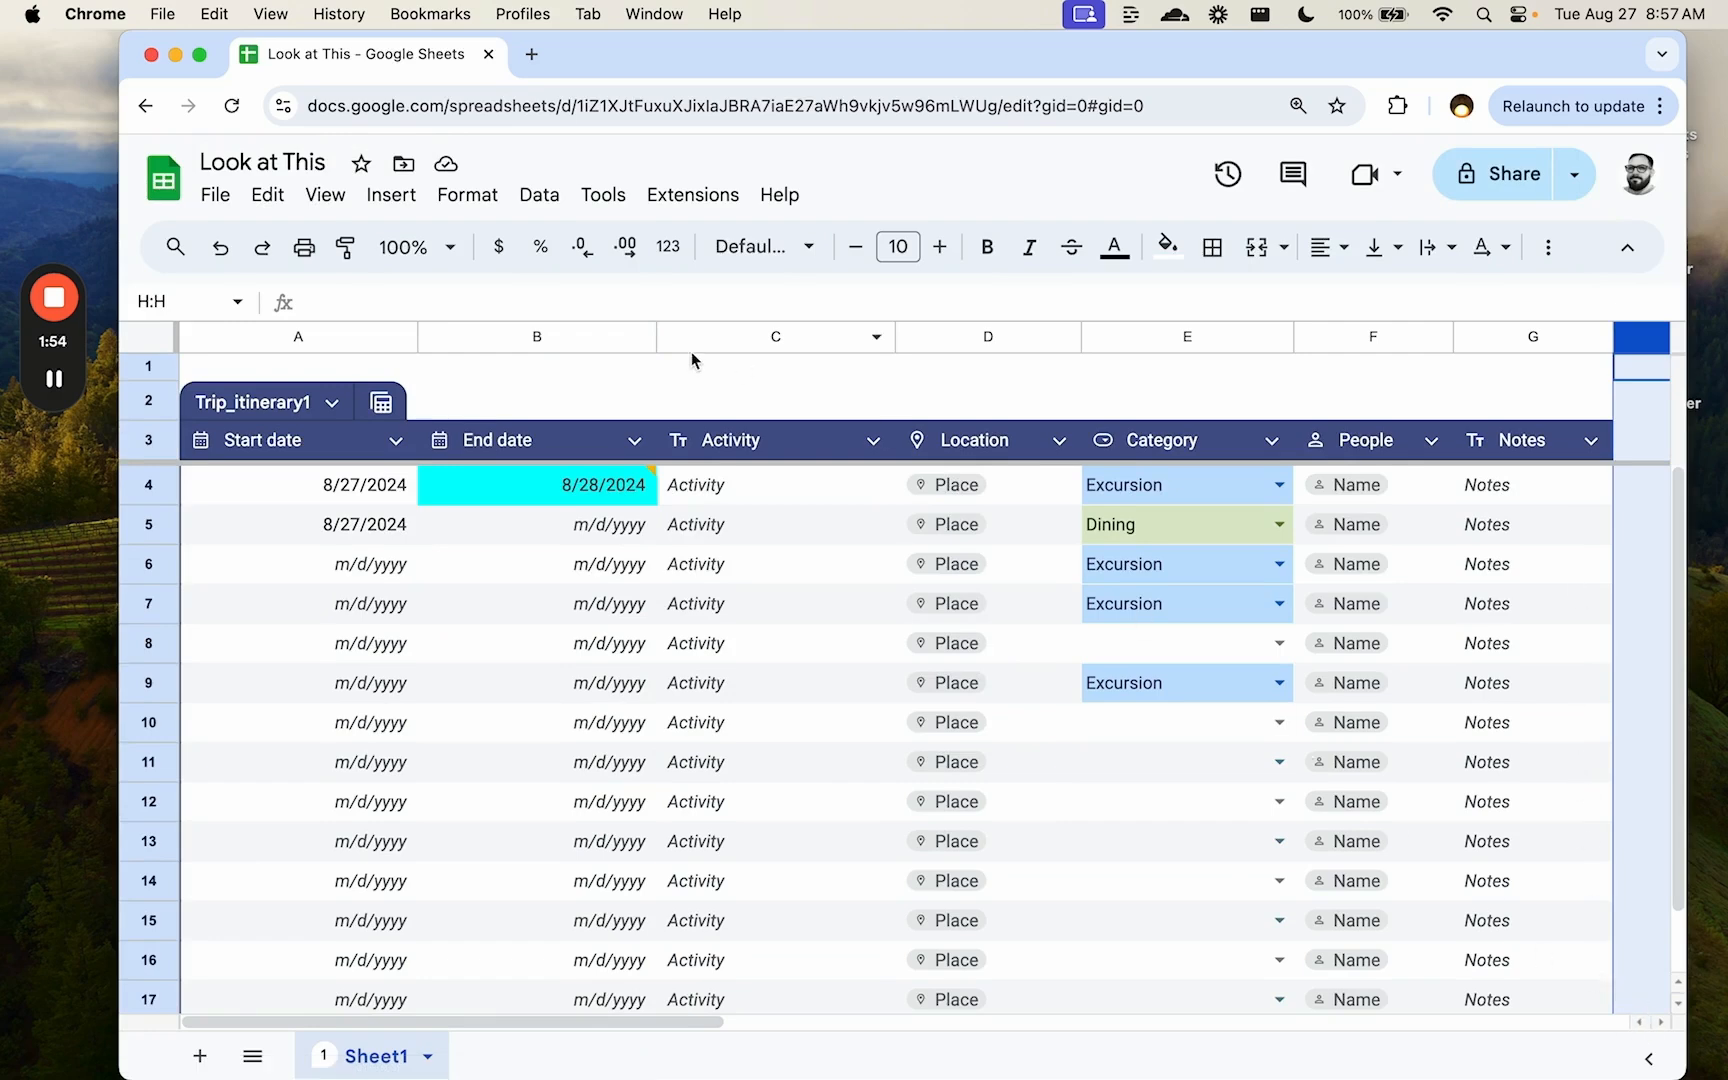
- Check the comment display options and the list of all comments, and close the list
{"action": "left_click", "coordinate": [325, 194]}
{"action": "mouse_move", "coordinate": [417, 370]}
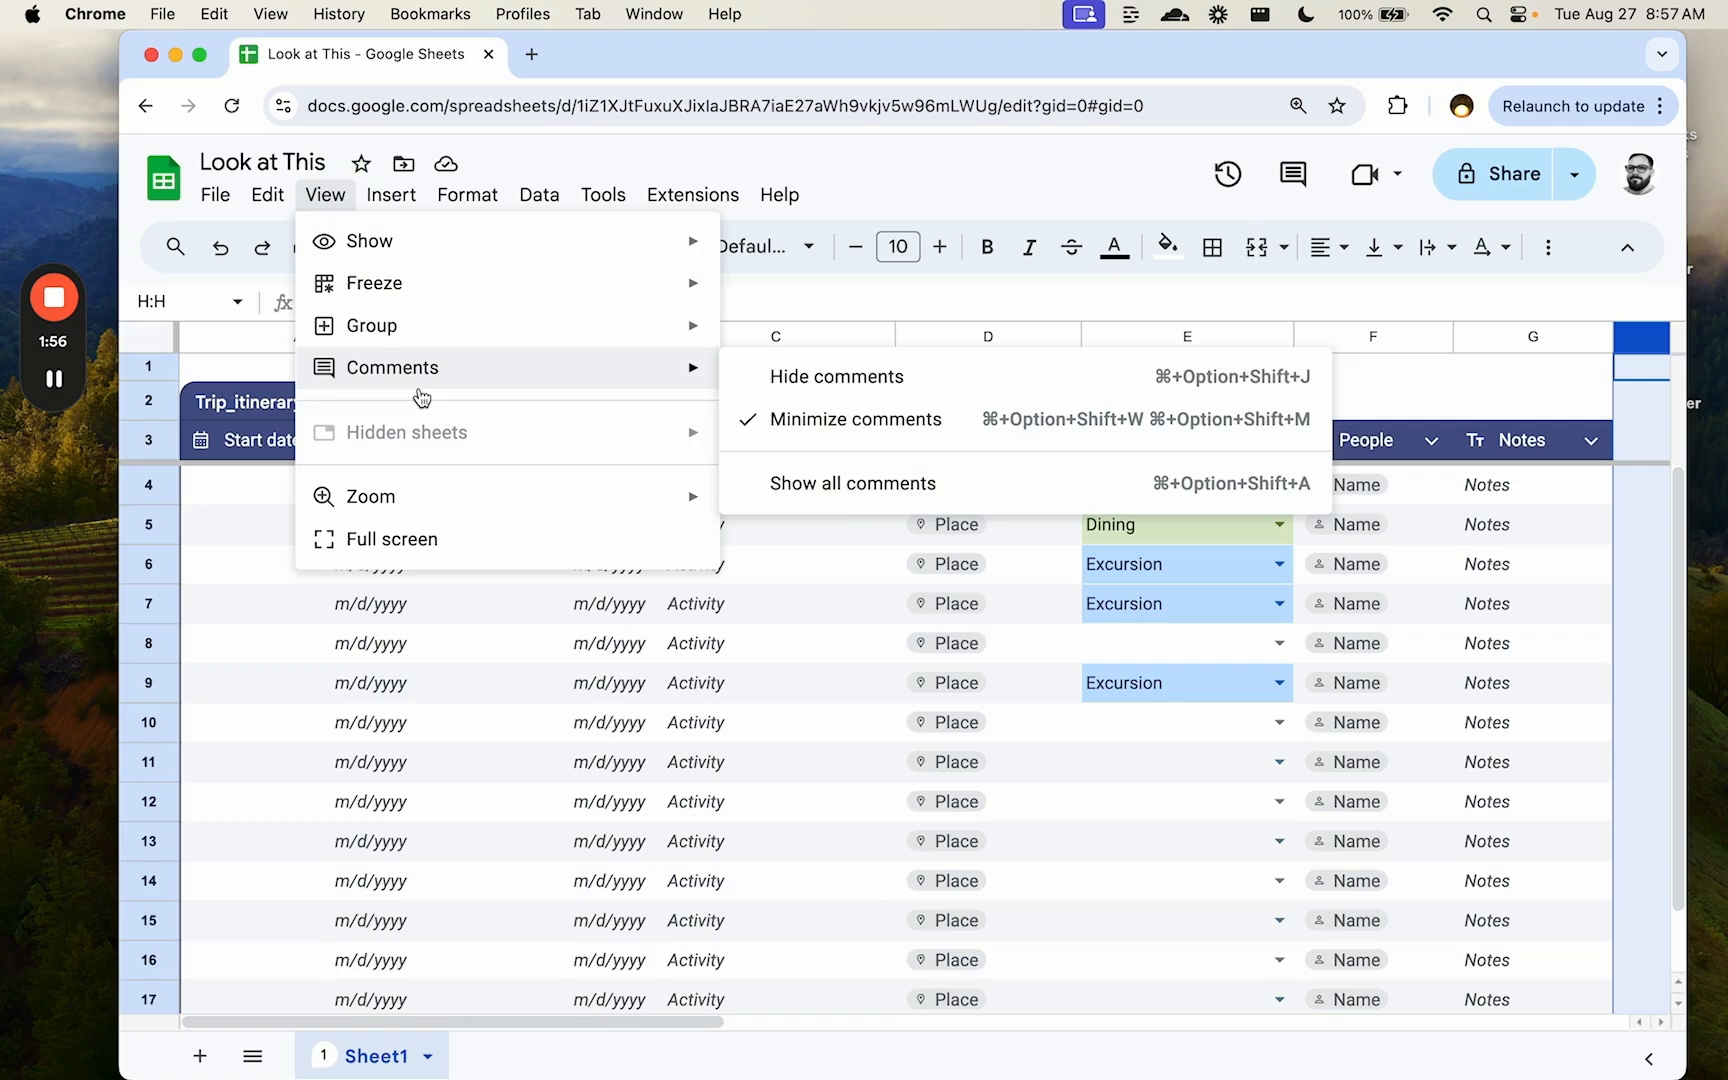
{"action": "left_click", "coordinate": [838, 418]}
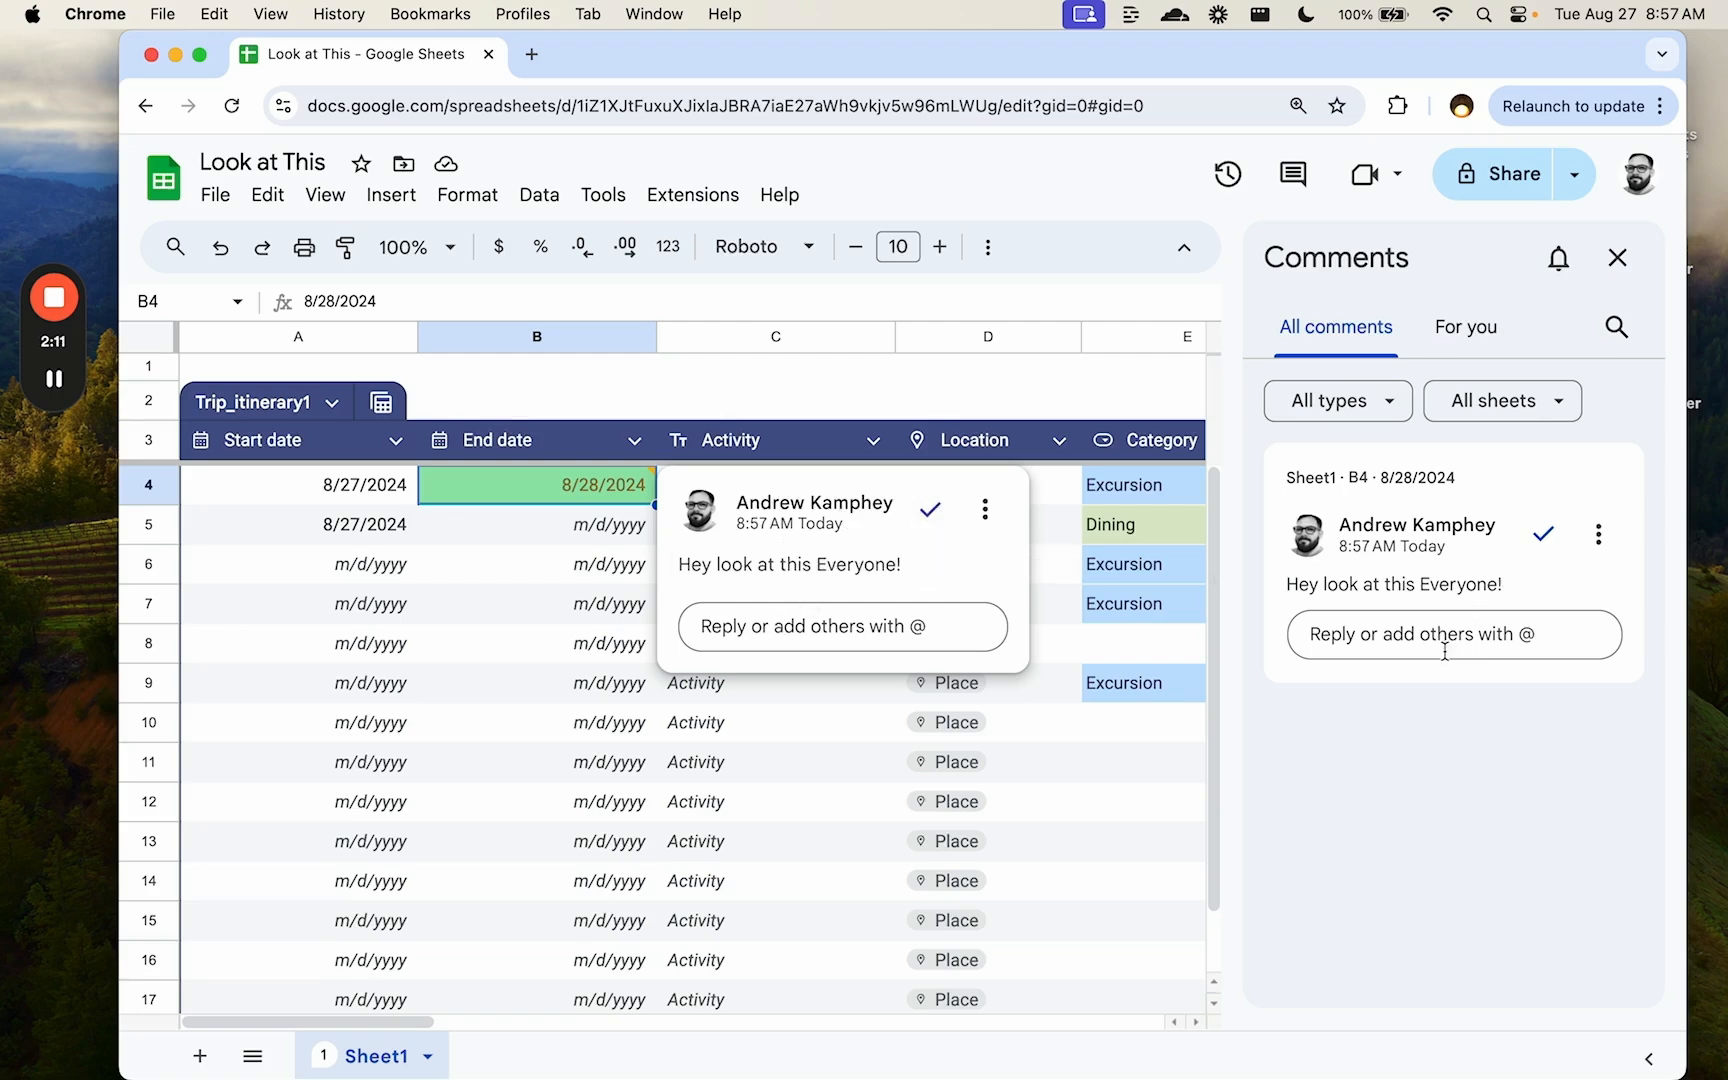
{"action": "left_click", "coordinate": [1617, 257]}
{"action": "left_click", "coordinate": [630, 518]}
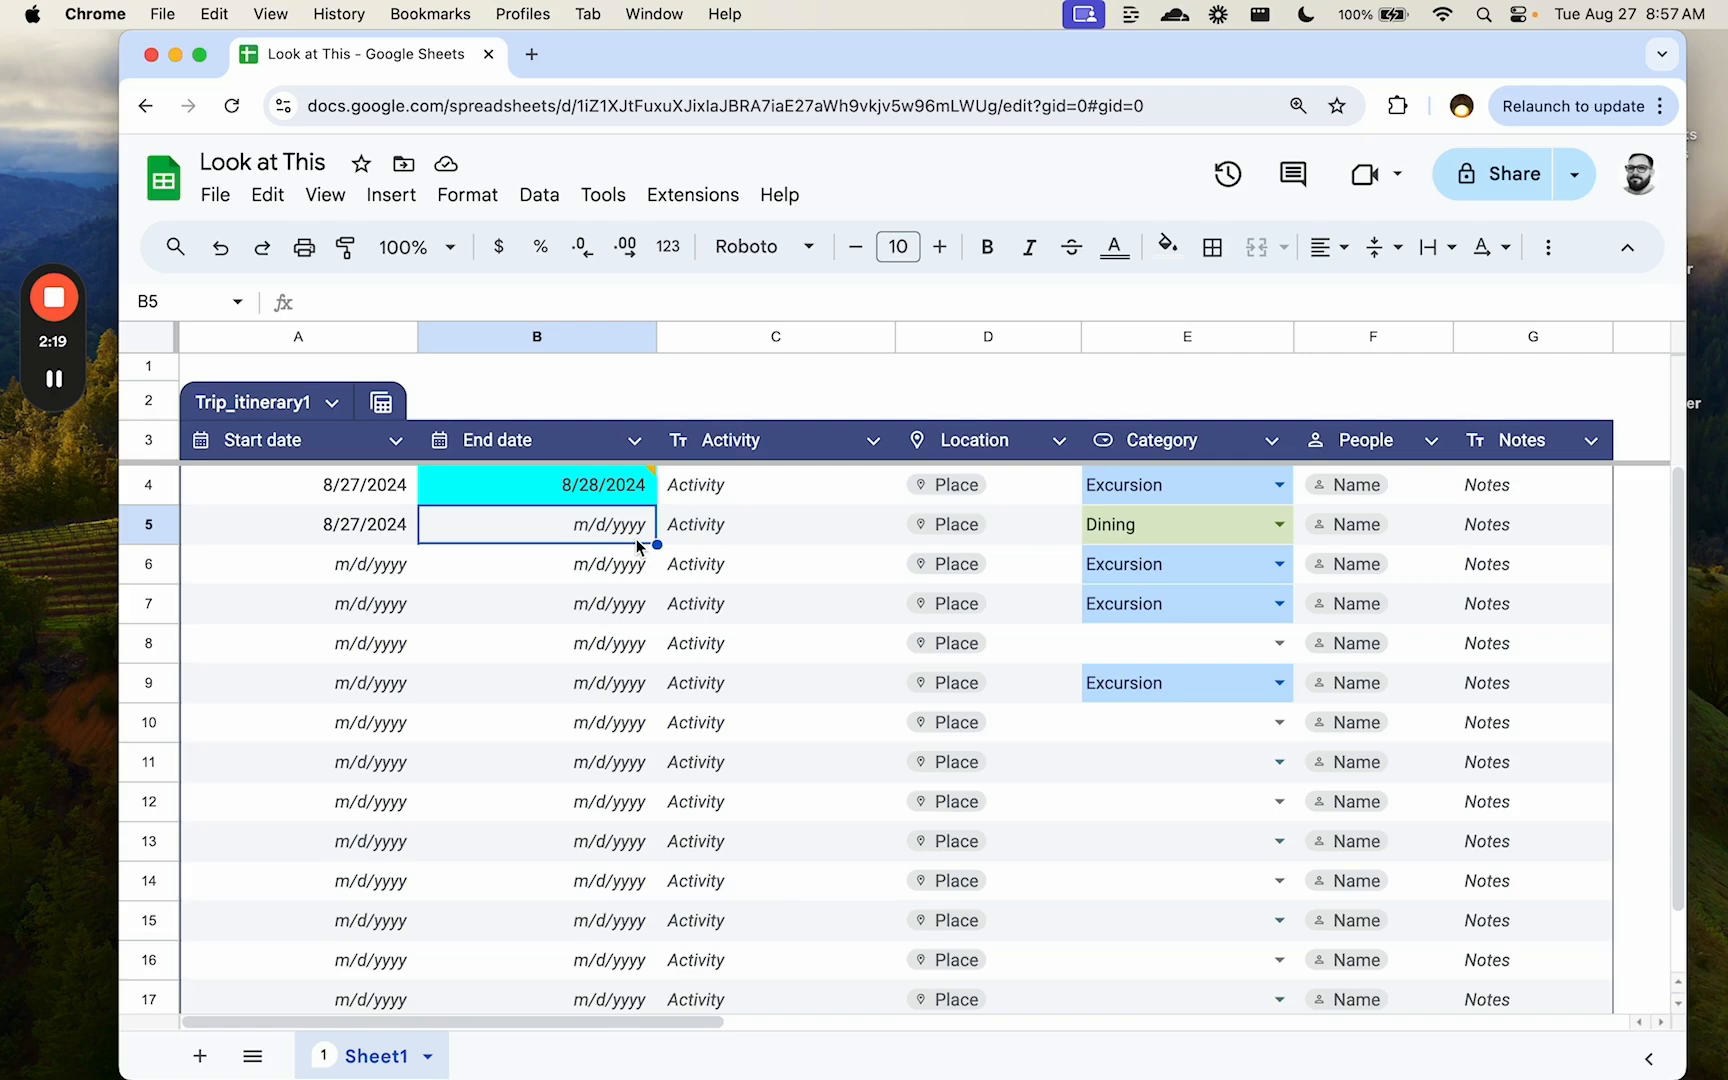
- Start a new drawing from the End date header cell and scribble several thin freehand strokes across the upper canvas
{"action": "left_click", "coordinate": [516, 431]}
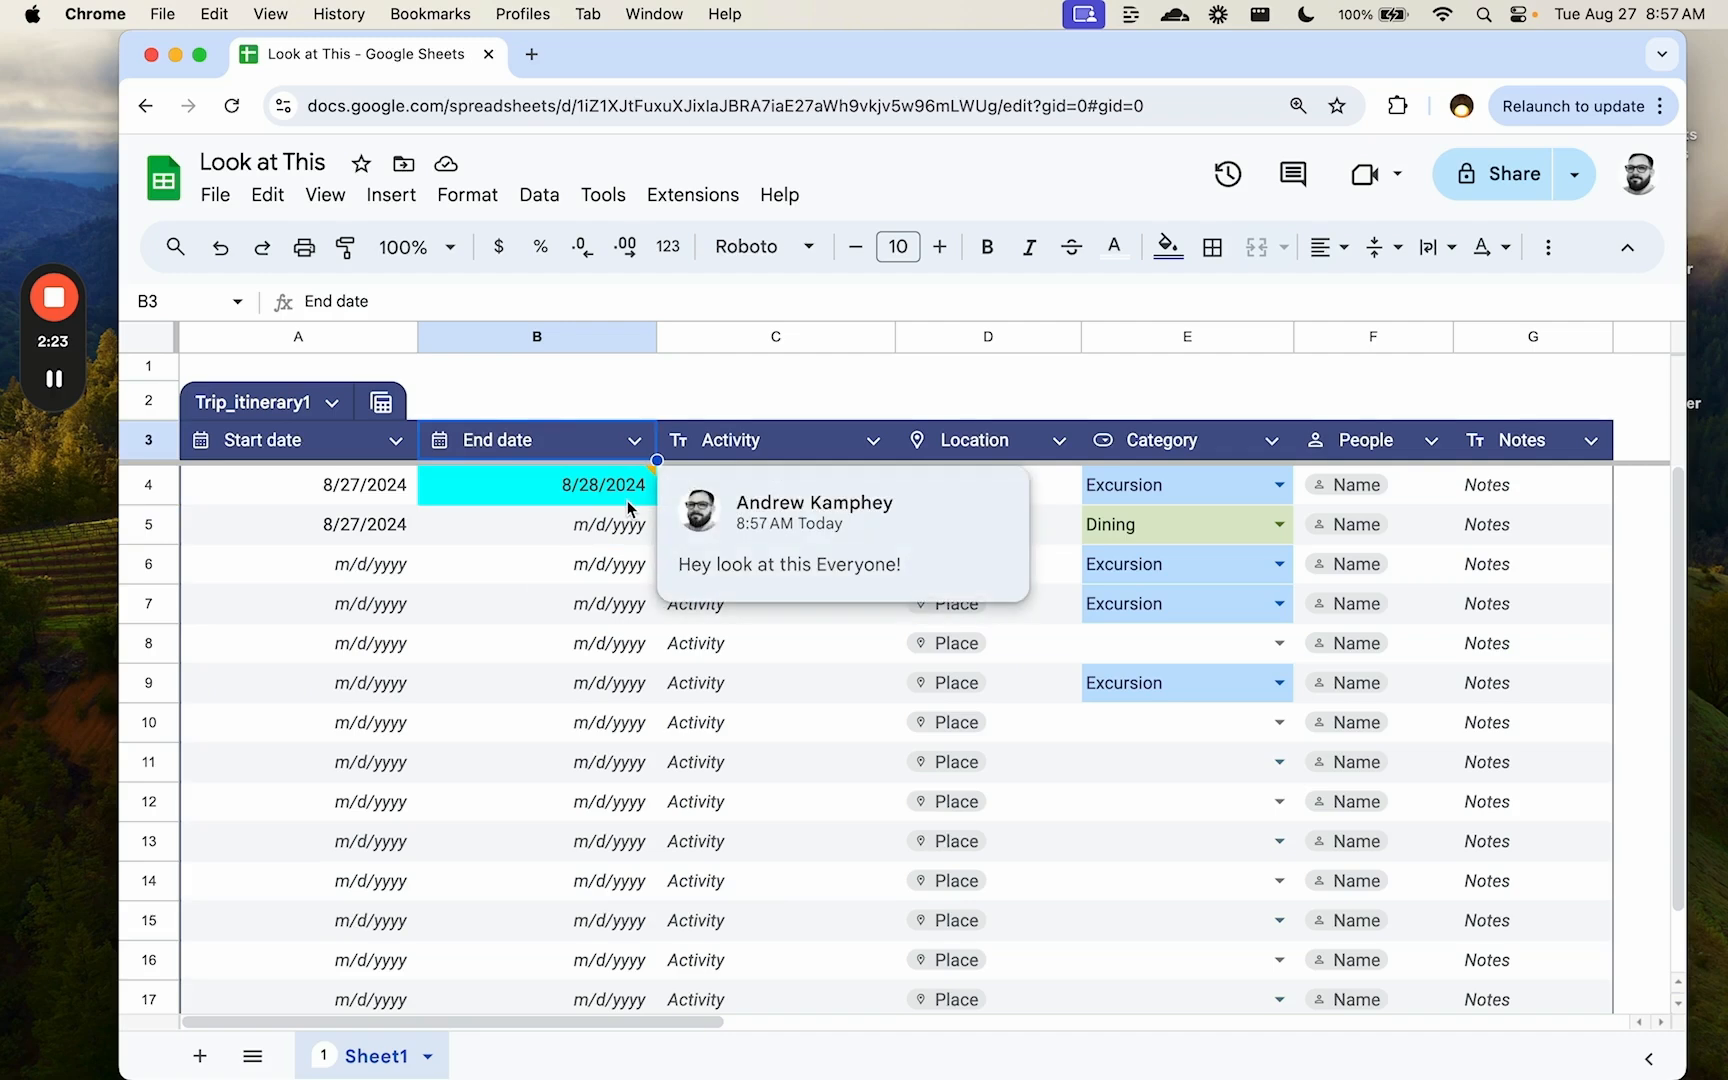
{"action": "left_click", "coordinate": [399, 212]}
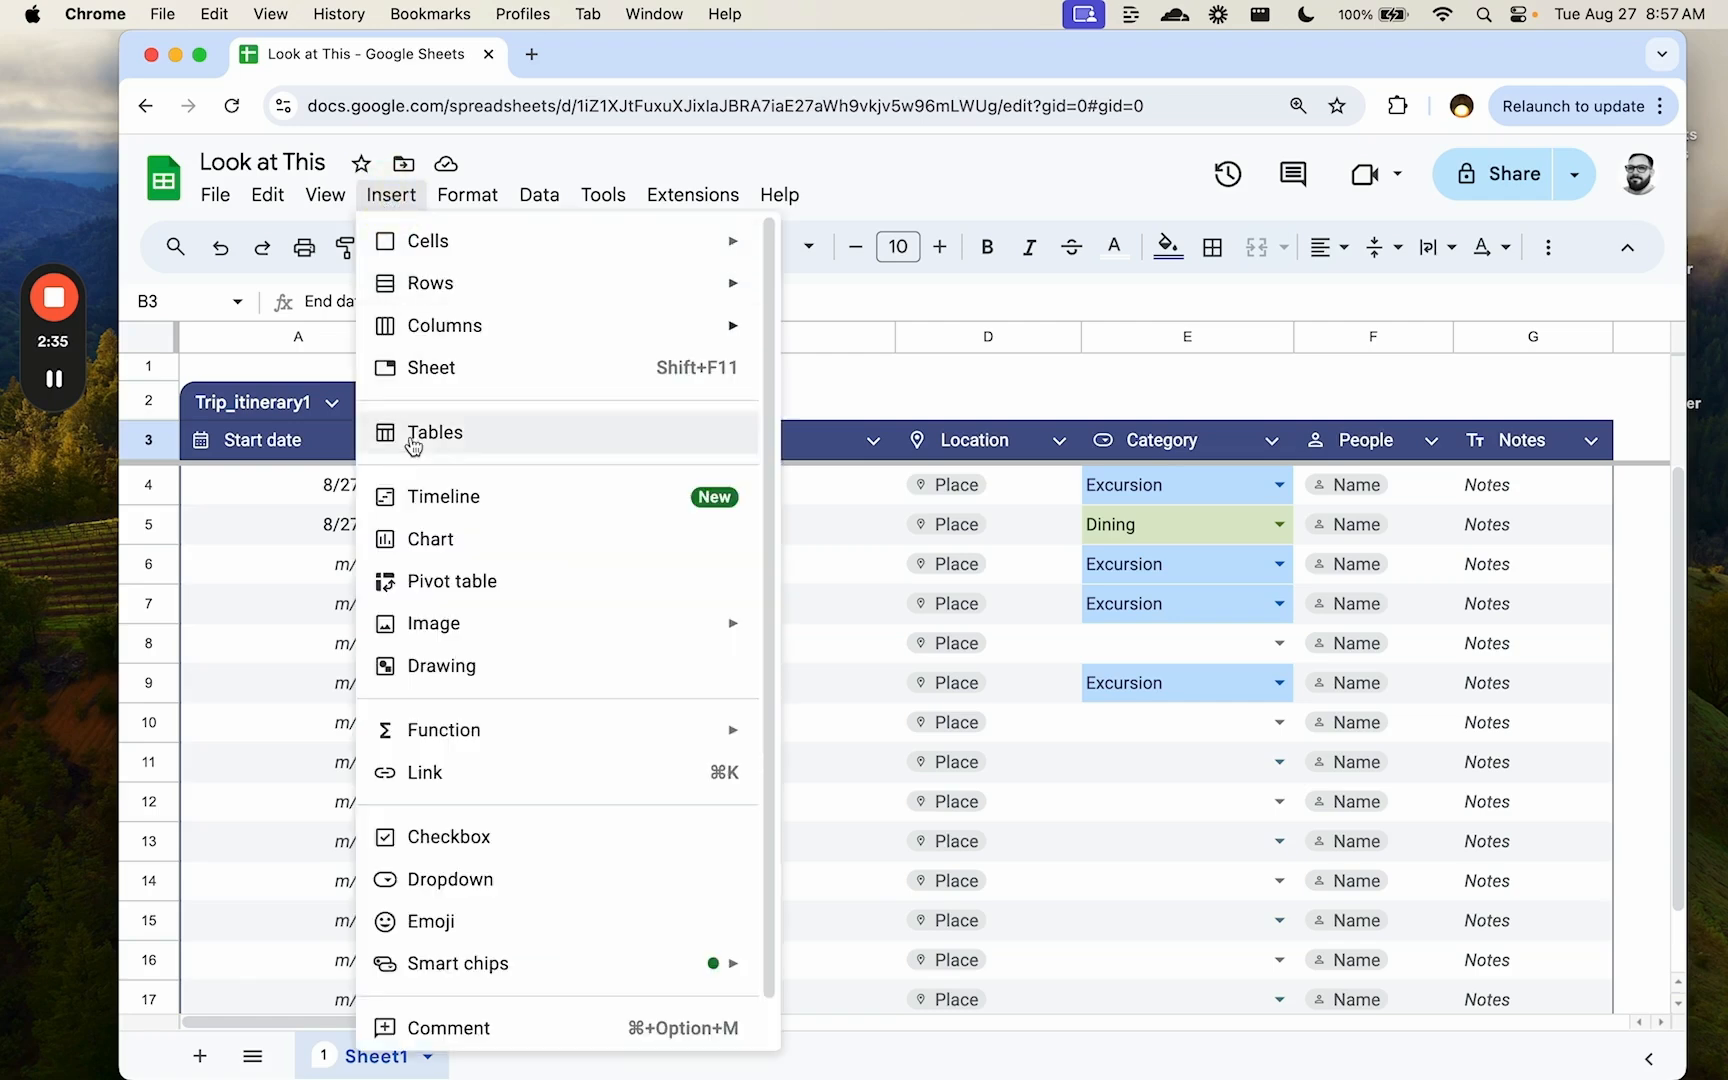
{"action": "left_click", "coordinate": [418, 665]}
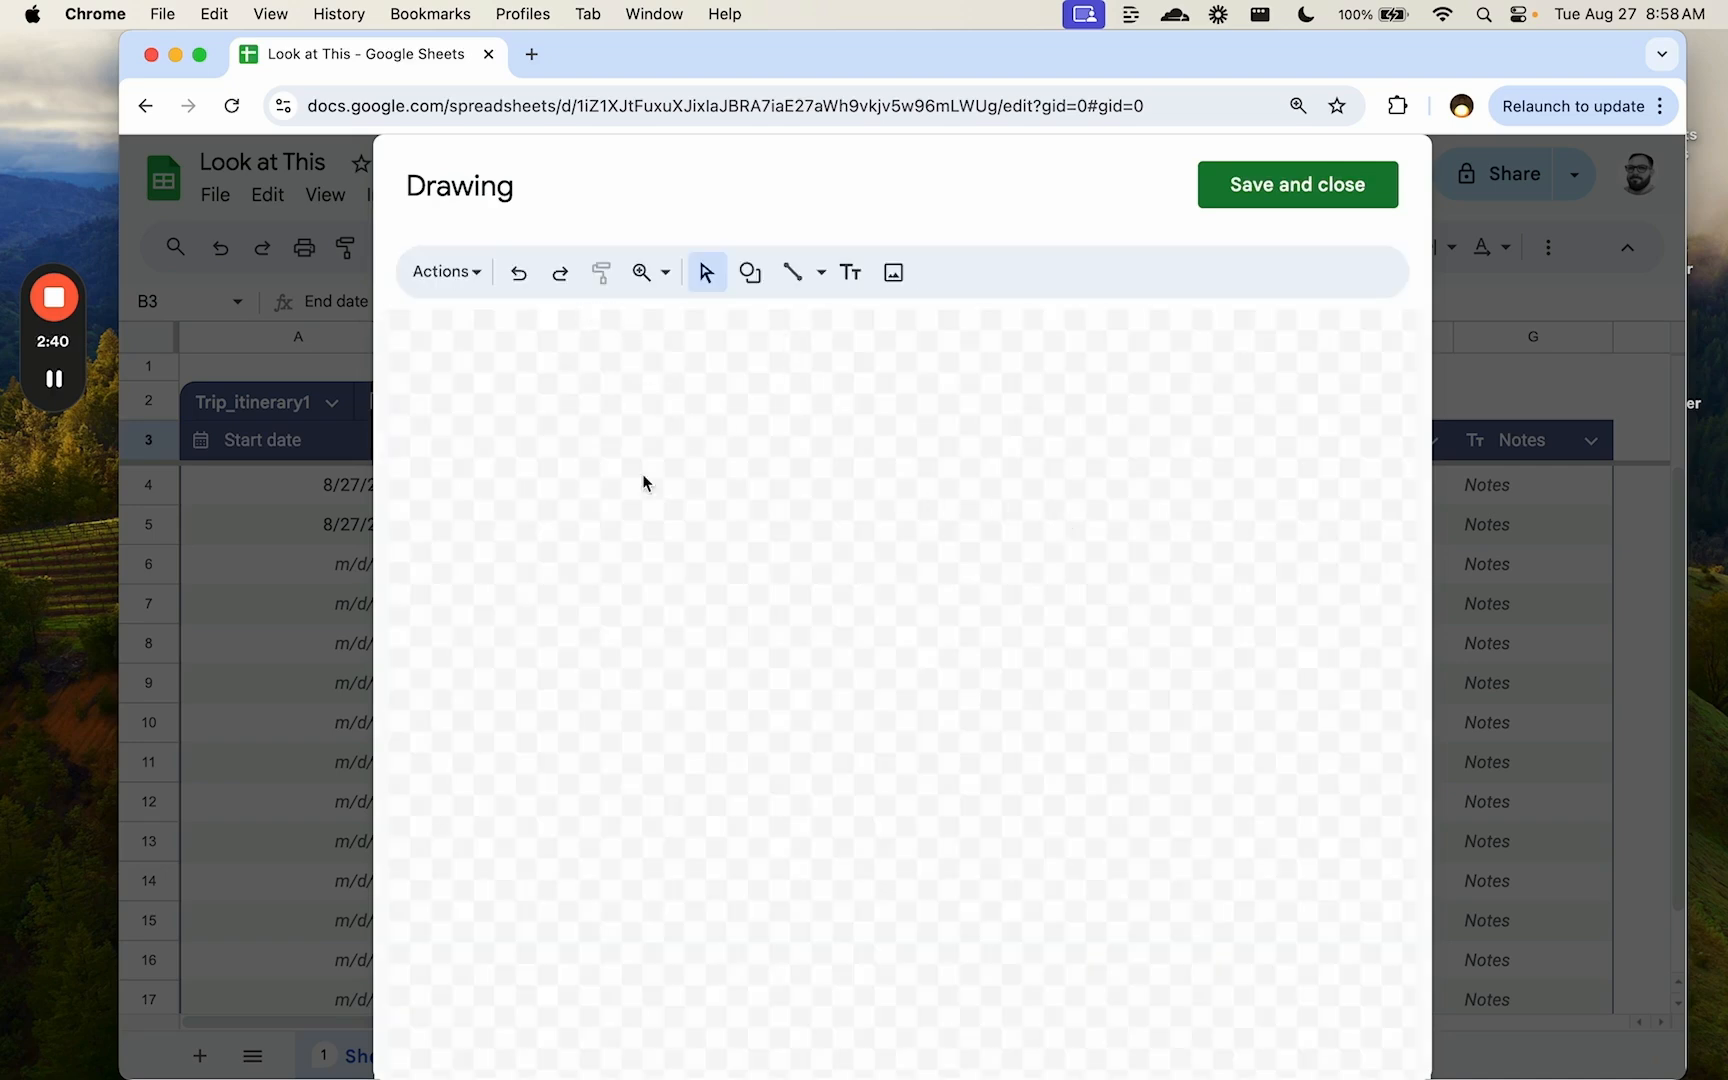
{"action": "left_click", "coordinate": [821, 274]}
{"action": "left_click", "coordinate": [836, 578]}
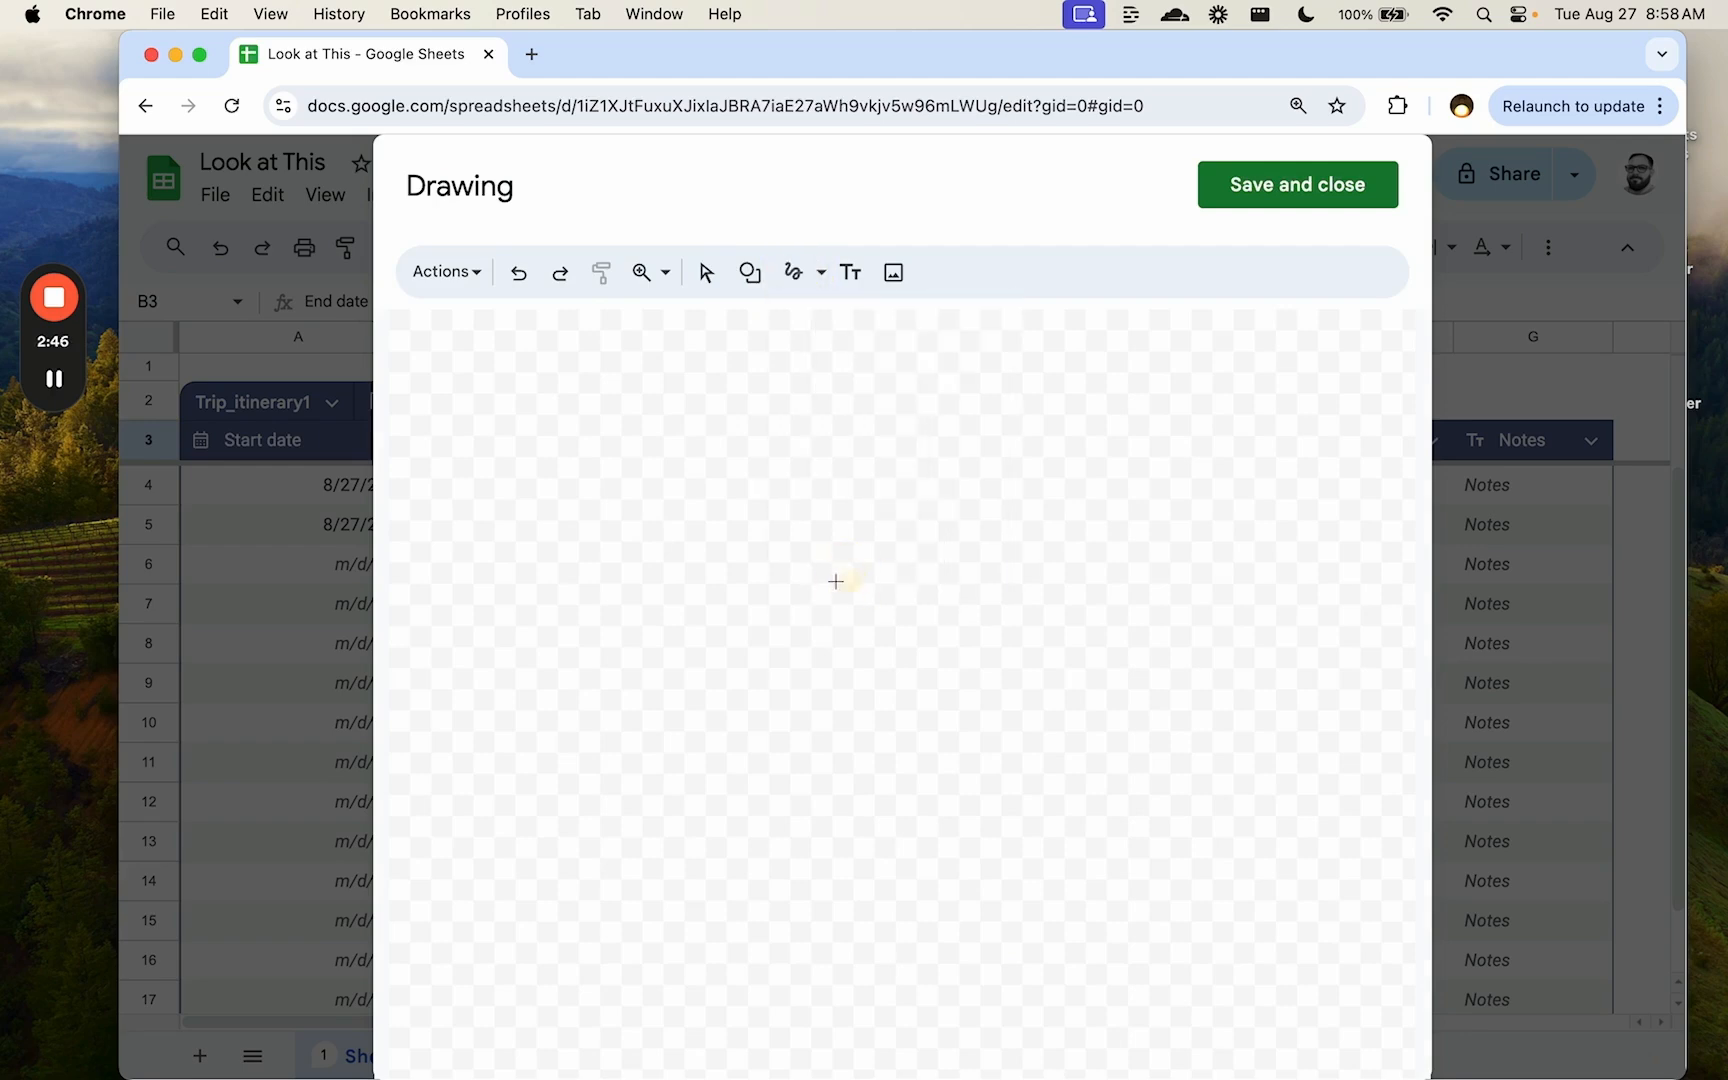
{"action": "mouse_move", "coordinate": [601, 516]}
{"action": "left_mouse_down"}
{"action": "mouse_move", "coordinate": [873, 444]}
{"action": "mouse_move", "coordinate": [956, 550]}
{"action": "mouse_move", "coordinate": [1056, 621]}
{"action": "mouse_move", "coordinate": [1042, 486]}
{"action": "mouse_move", "coordinate": [558, 503]}
{"action": "left_mouse_up"}
{"action": "mouse_move", "coordinate": [586, 418]}
{"action": "left_mouse_down"}
{"action": "mouse_move", "coordinate": [679, 386]}
{"action": "mouse_move", "coordinate": [956, 494]}
{"action": "left_mouse_up"}
{"action": "left_click_drag", "start_coordinate": [645, 446], "coordinate": [994, 548]}
{"action": "left_click_drag", "start_coordinate": [775, 441], "coordinate": [1055, 537]}
{"action": "left_click_drag", "start_coordinate": [865, 521], "coordinate": [1153, 615]}
{"action": "left_click_drag", "start_coordinate": [1093, 444], "coordinate": [1130, 645]}
- Set the line weight to 24px, scribble three thick strokes over the thin ones and save the drawing onto the sheet
{"action": "left_click", "coordinate": [990, 272]}
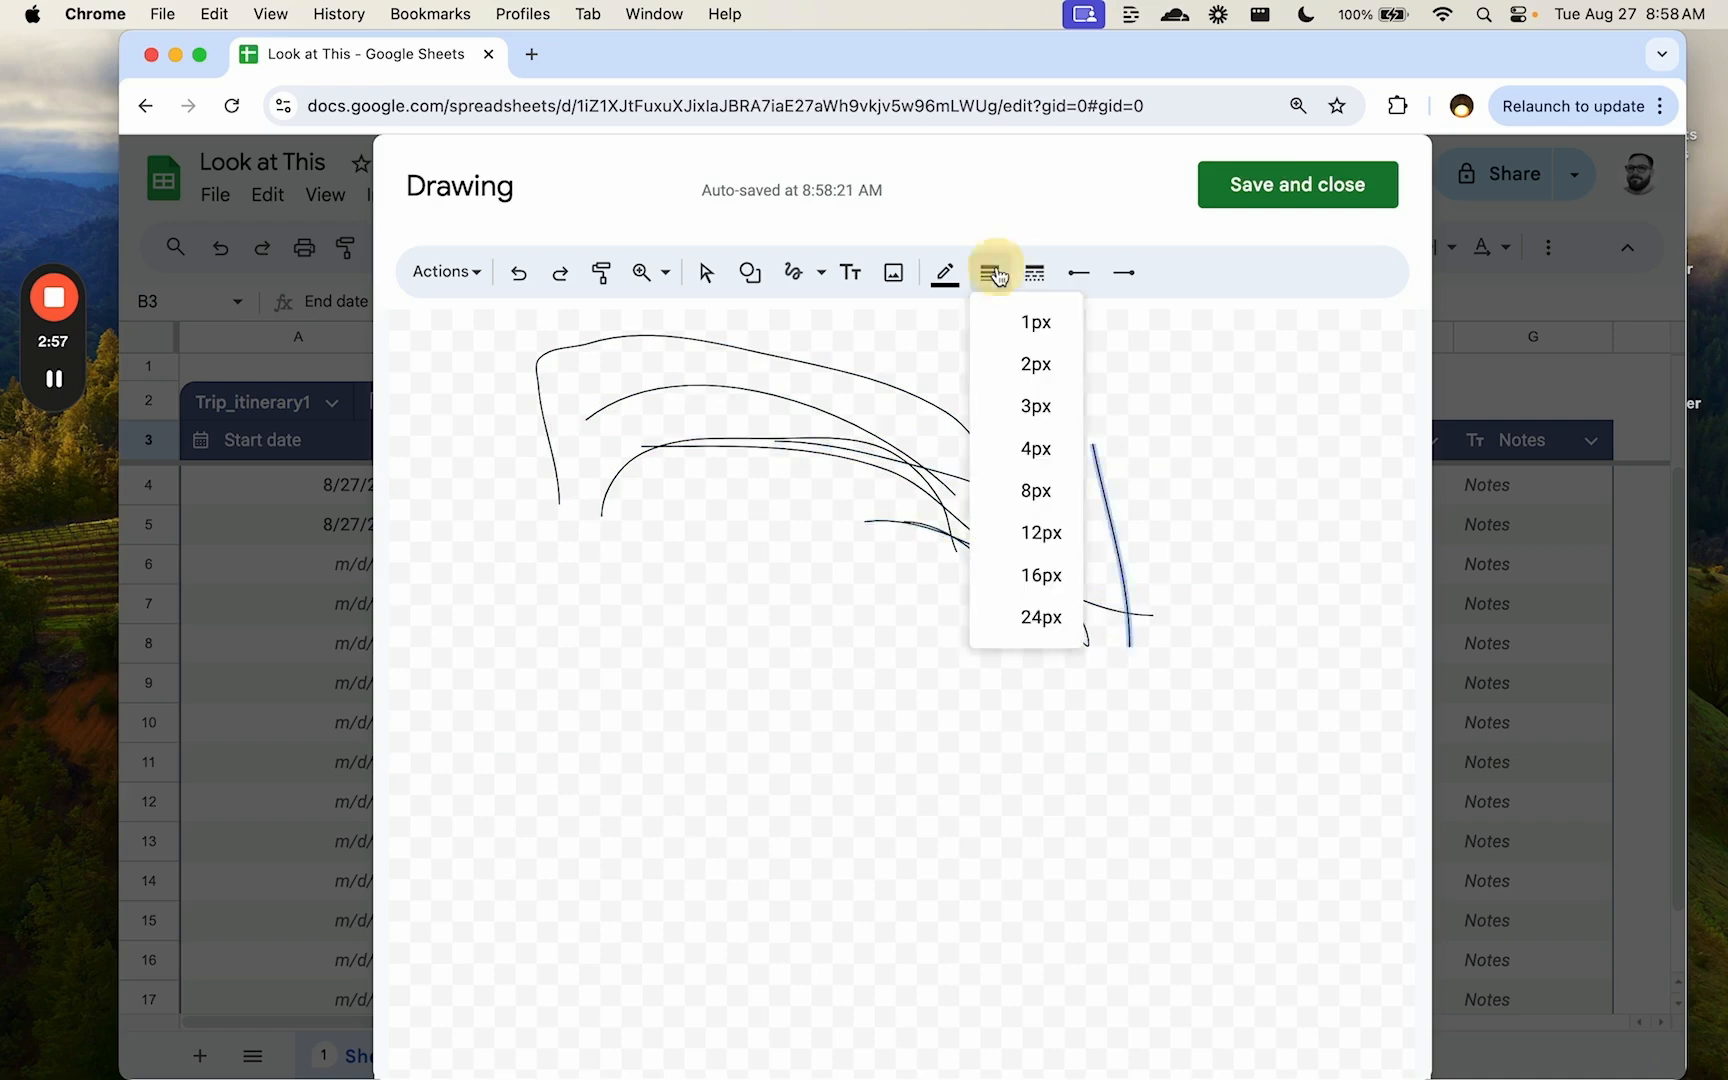
{"action": "left_click", "coordinate": [1037, 613]}
{"action": "left_click_drag", "start_coordinate": [808, 510], "coordinate": [1100, 648]}
{"action": "left_click_drag", "start_coordinate": [993, 563], "coordinate": [625, 431]}
{"action": "left_click_drag", "start_coordinate": [713, 343], "coordinate": [1050, 543]}
{"action": "left_click", "coordinate": [1245, 200]}
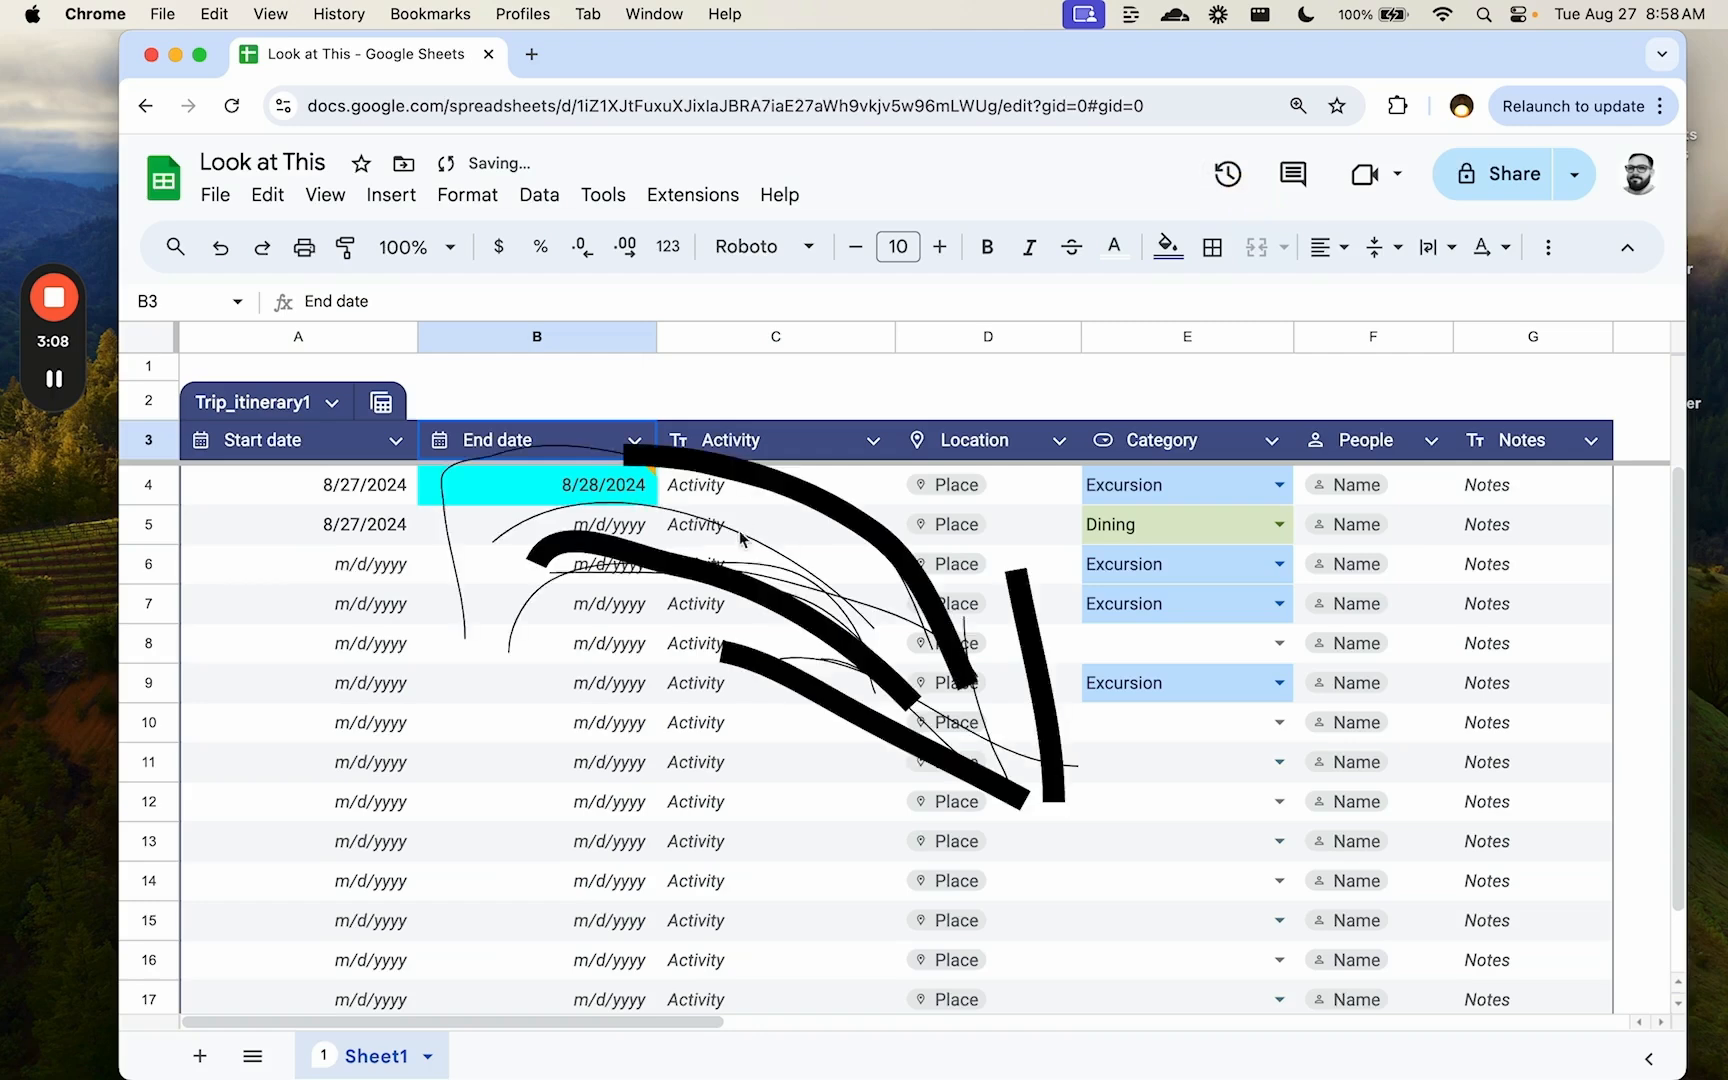
- Shrink the scribbled drawing and move it over the End date header so its strokes point down at cell B4
{"action": "left_click", "coordinate": [729, 536]}
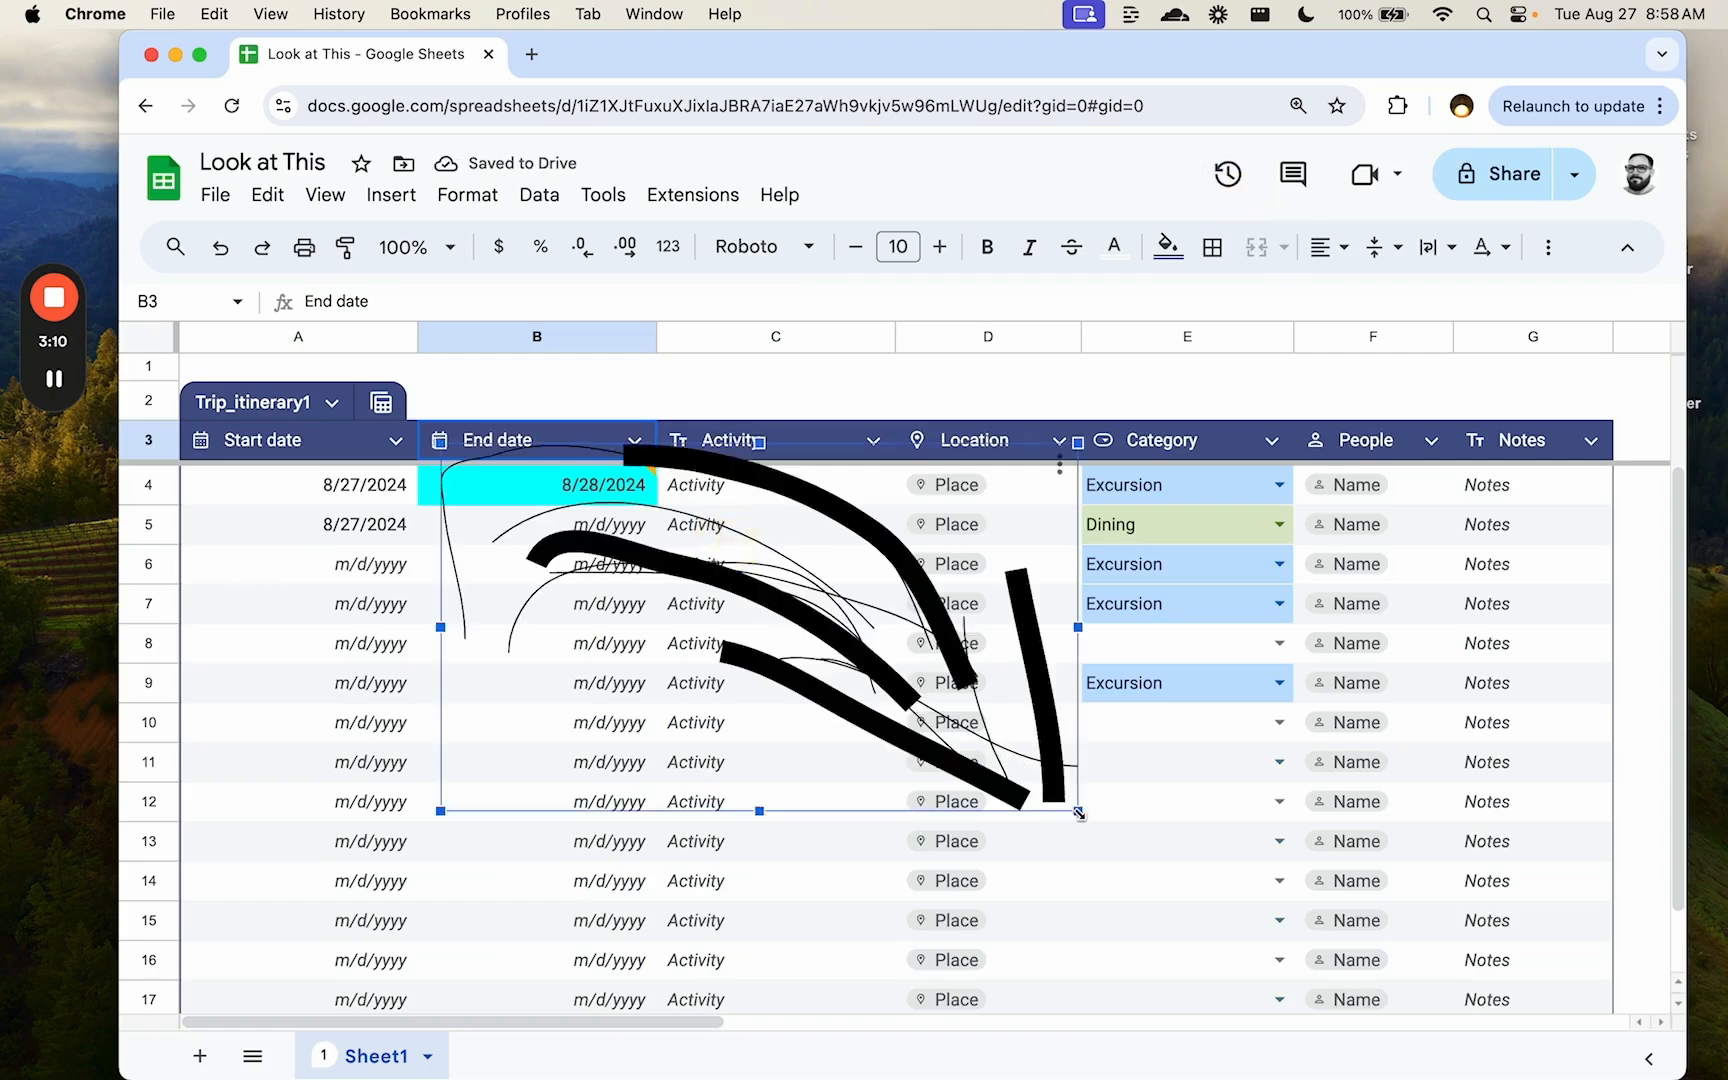
{"action": "mouse_move", "coordinate": [1079, 813]}
{"action": "left_mouse_down"}
{"action": "mouse_move", "coordinate": [606, 488]}
{"action": "mouse_move", "coordinate": [624, 494]}
{"action": "left_mouse_up"}
{"action": "left_click_drag", "start_coordinate": [552, 489], "coordinate": [479, 402]}
{"action": "left_click", "coordinate": [606, 582]}
{"action": "left_click", "coordinate": [527, 432]}
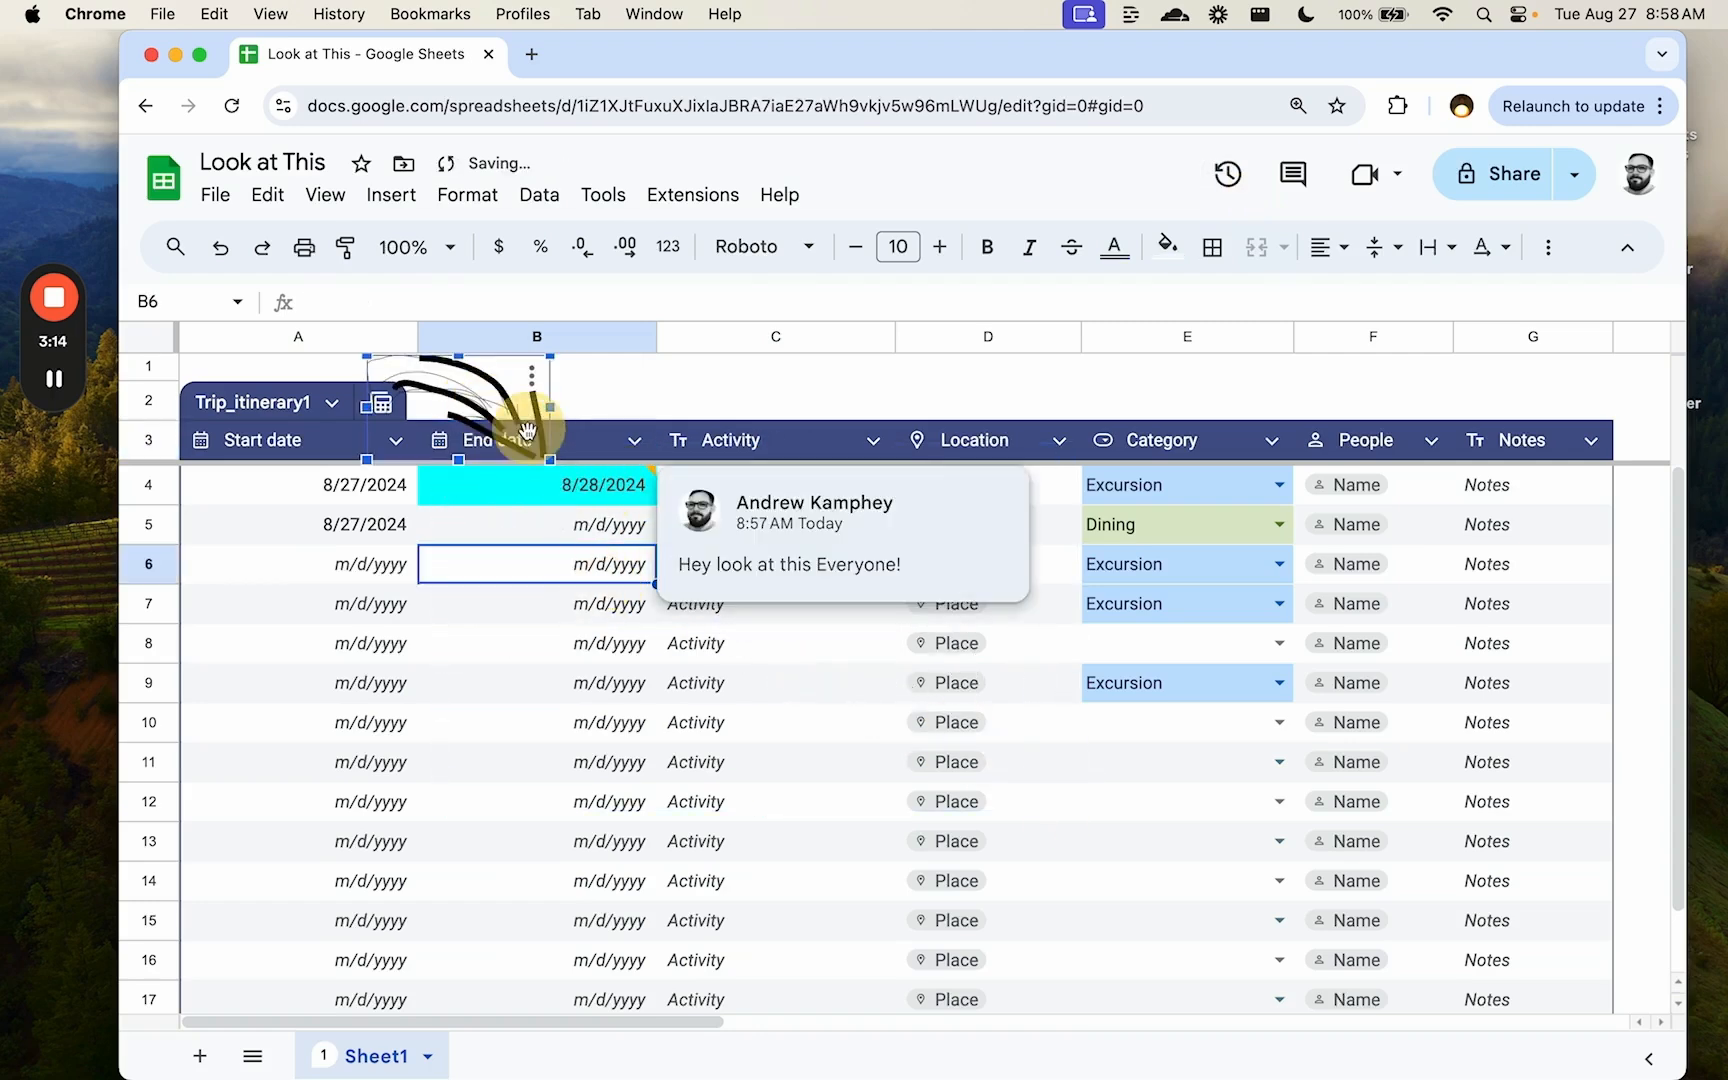
{"action": "left_click", "coordinate": [604, 565]}
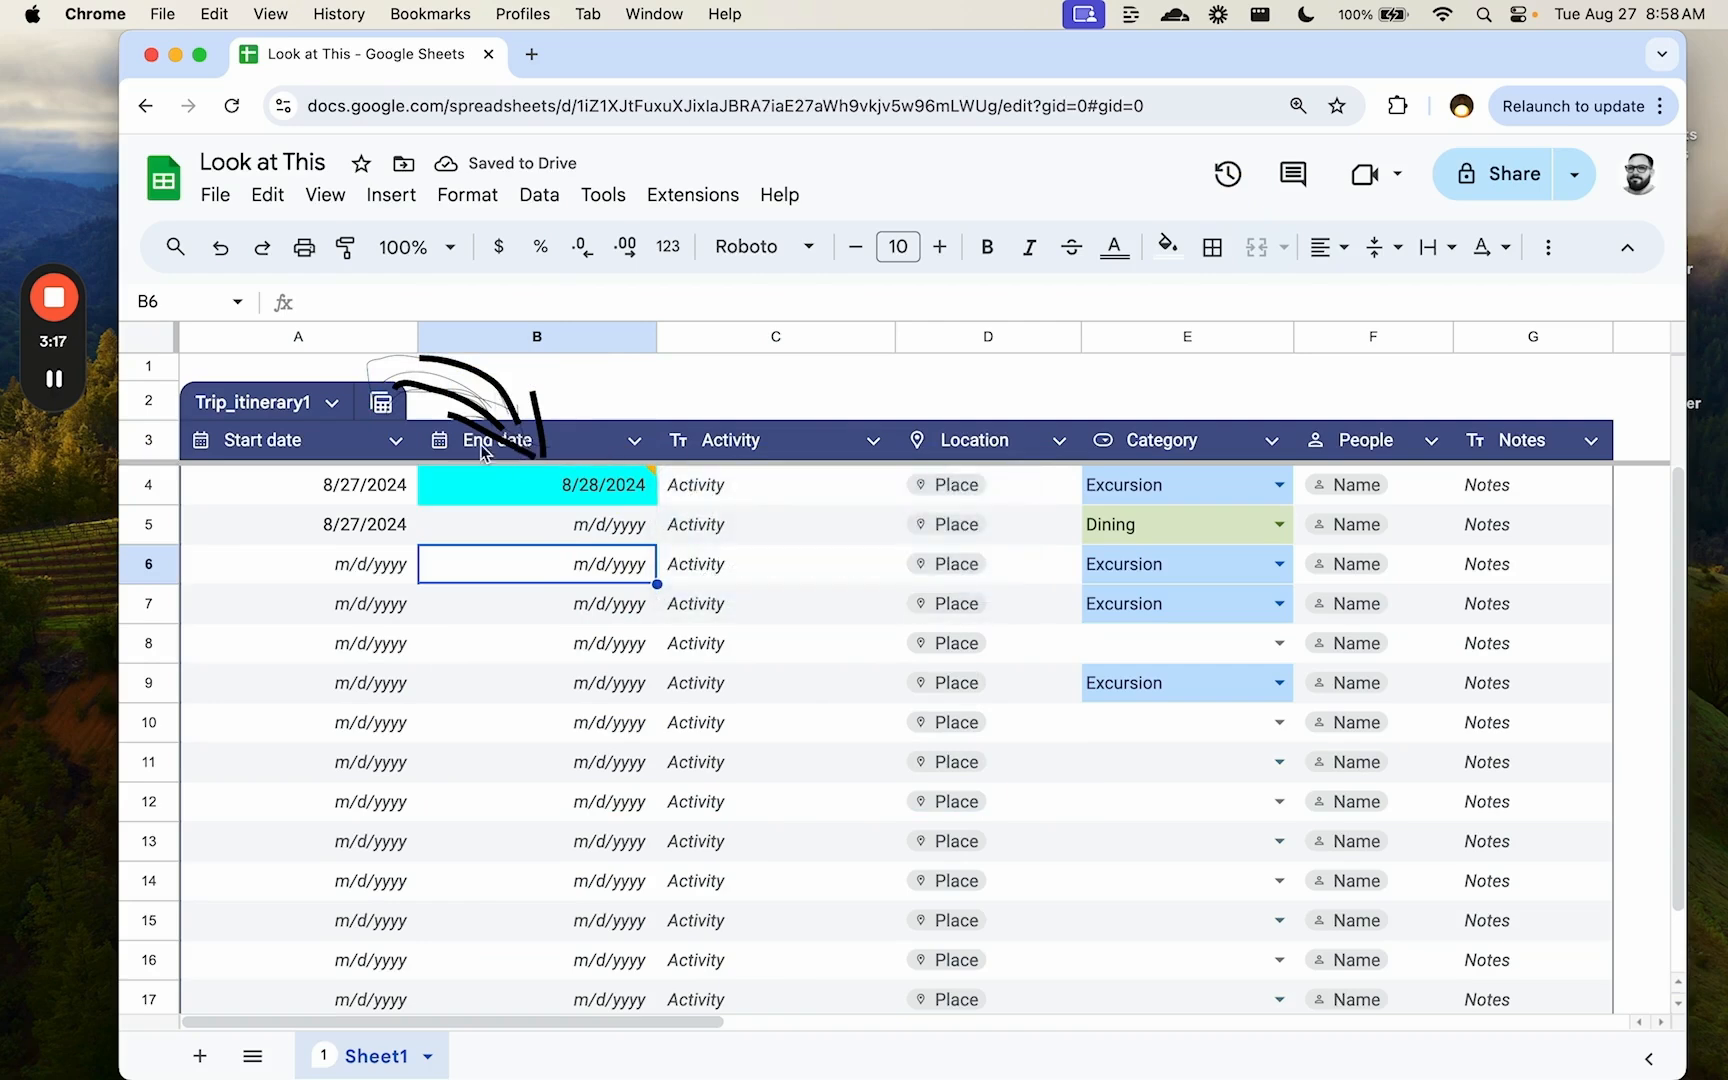
- Resolve the comment on cell B4
{"action": "left_click", "coordinate": [537, 493]}
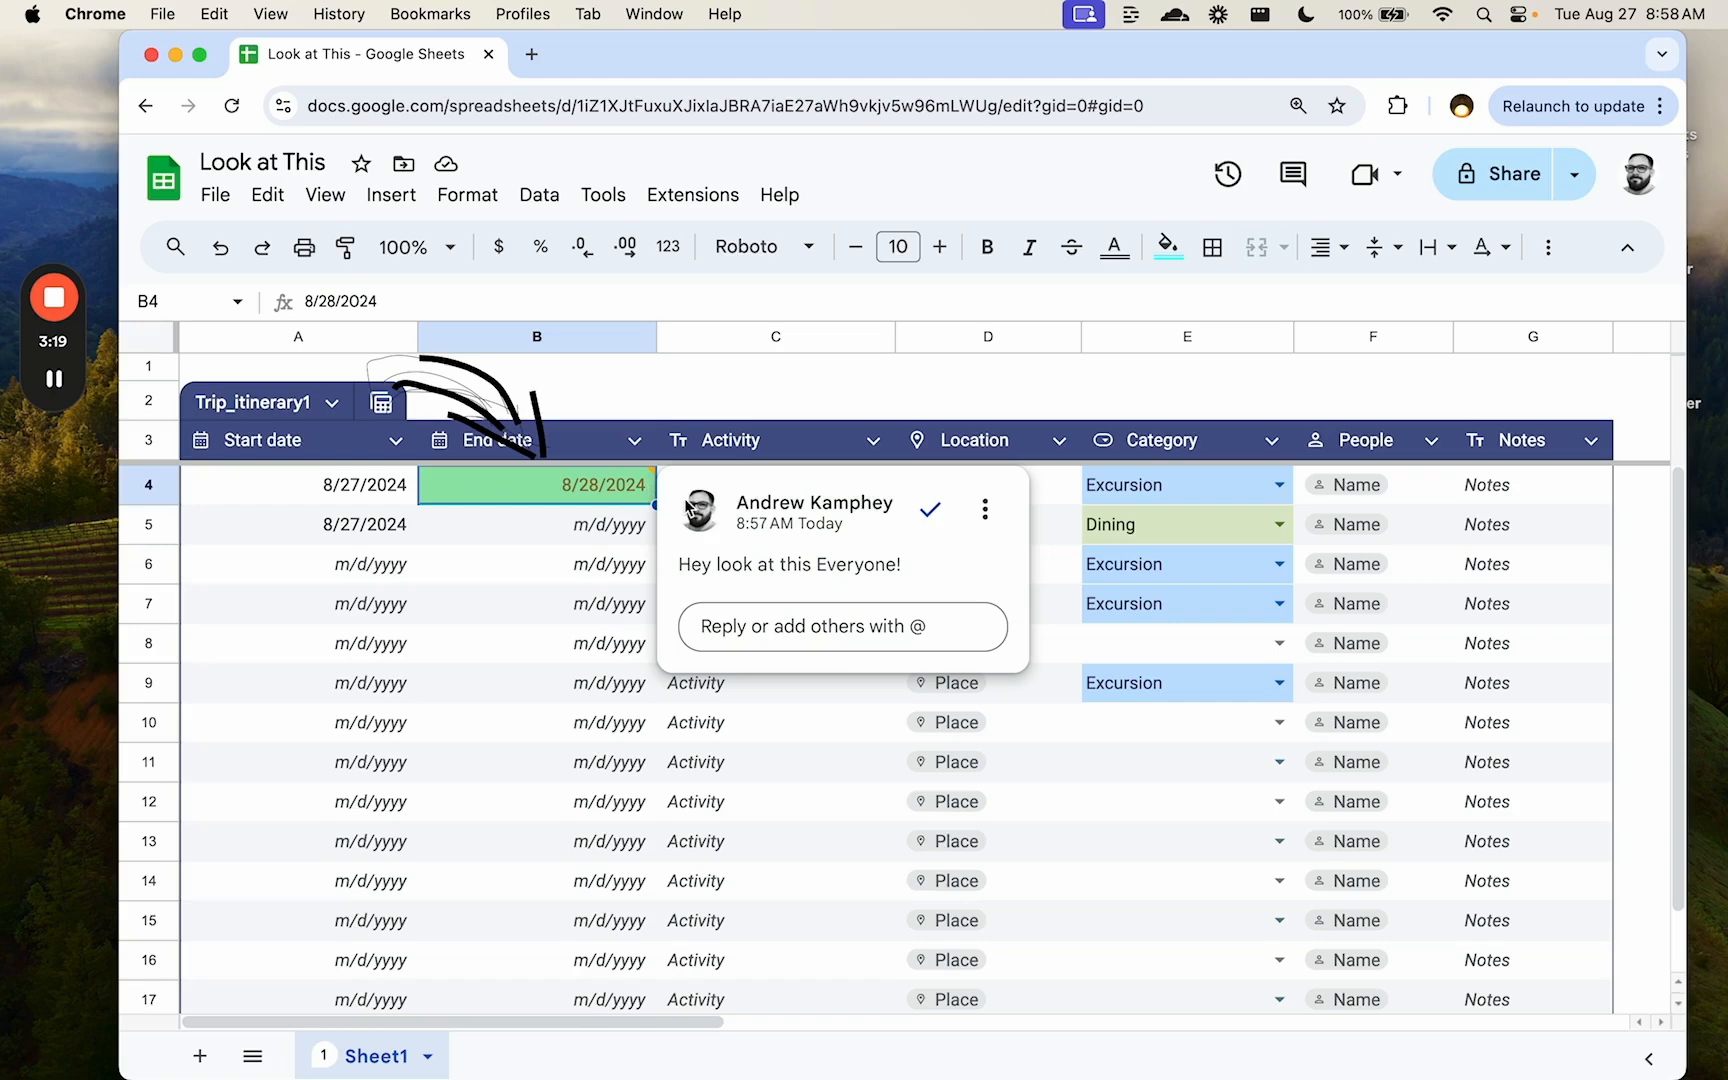
{"action": "left_click", "coordinate": [930, 510]}
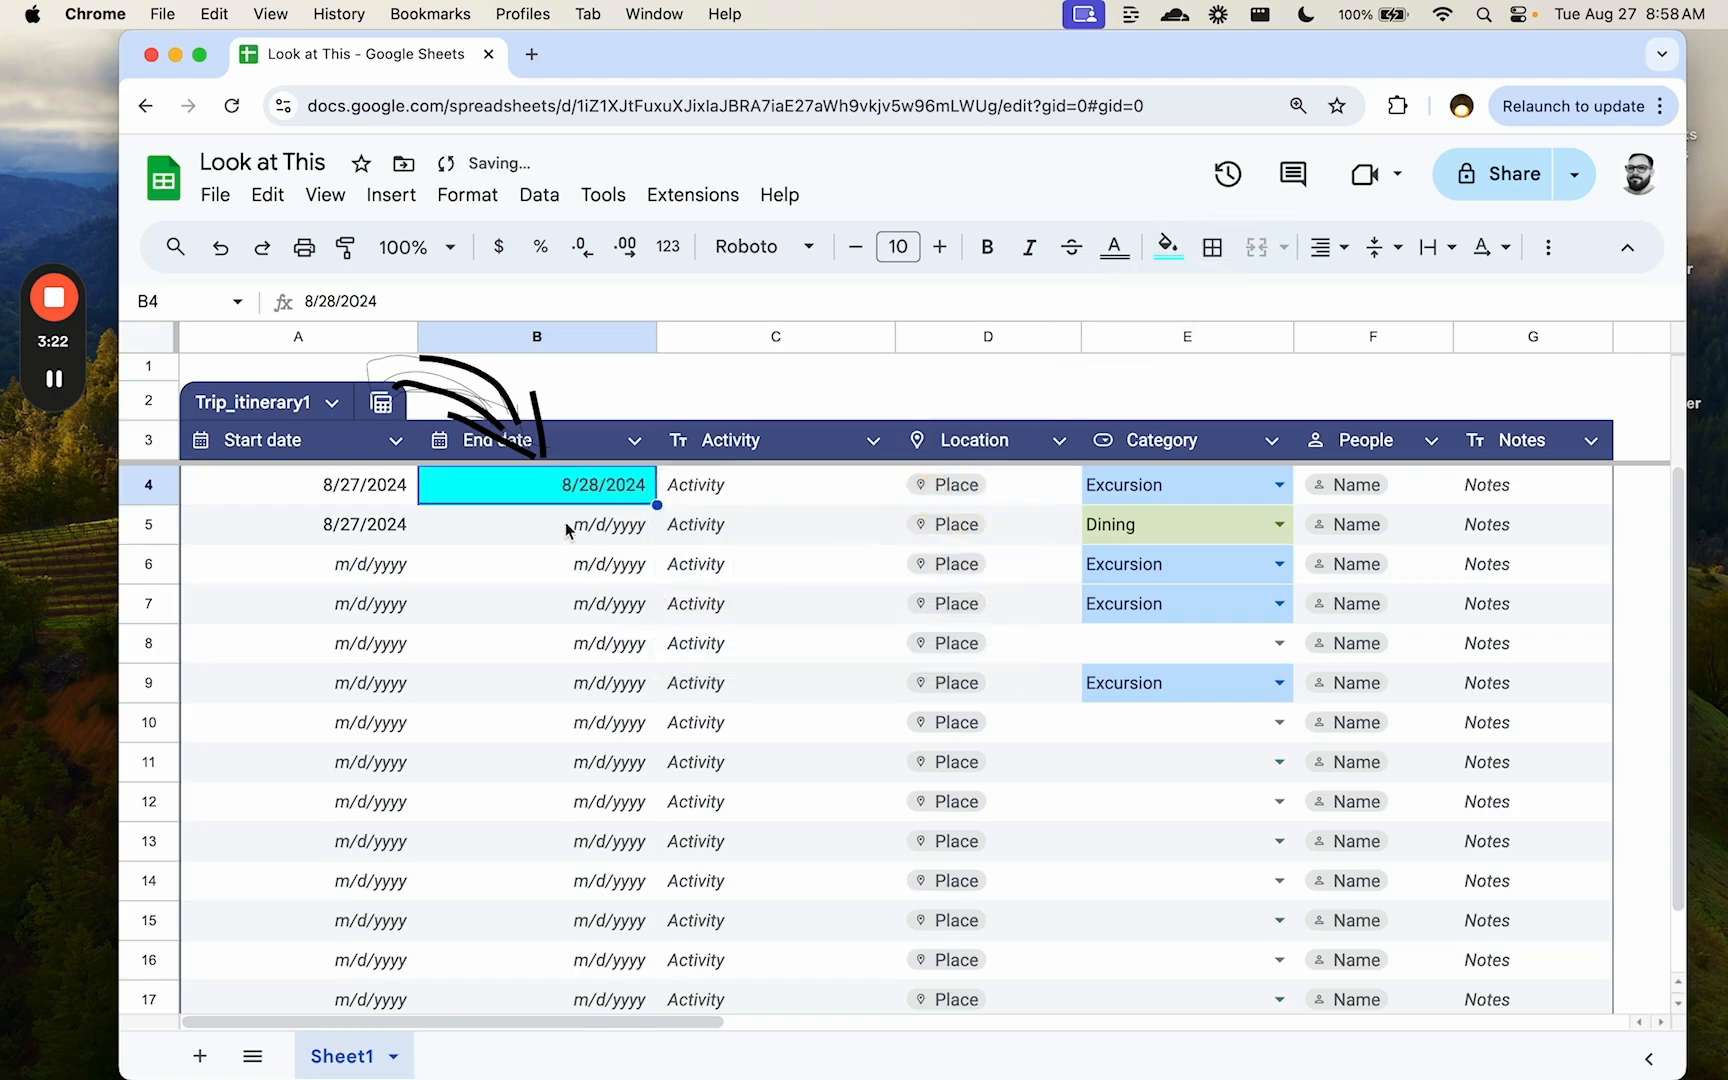
- Start a new drawing from cell B5, draw a large bent arrow shape and rotate it so it points diagonally down
{"action": "left_click", "coordinate": [571, 526]}
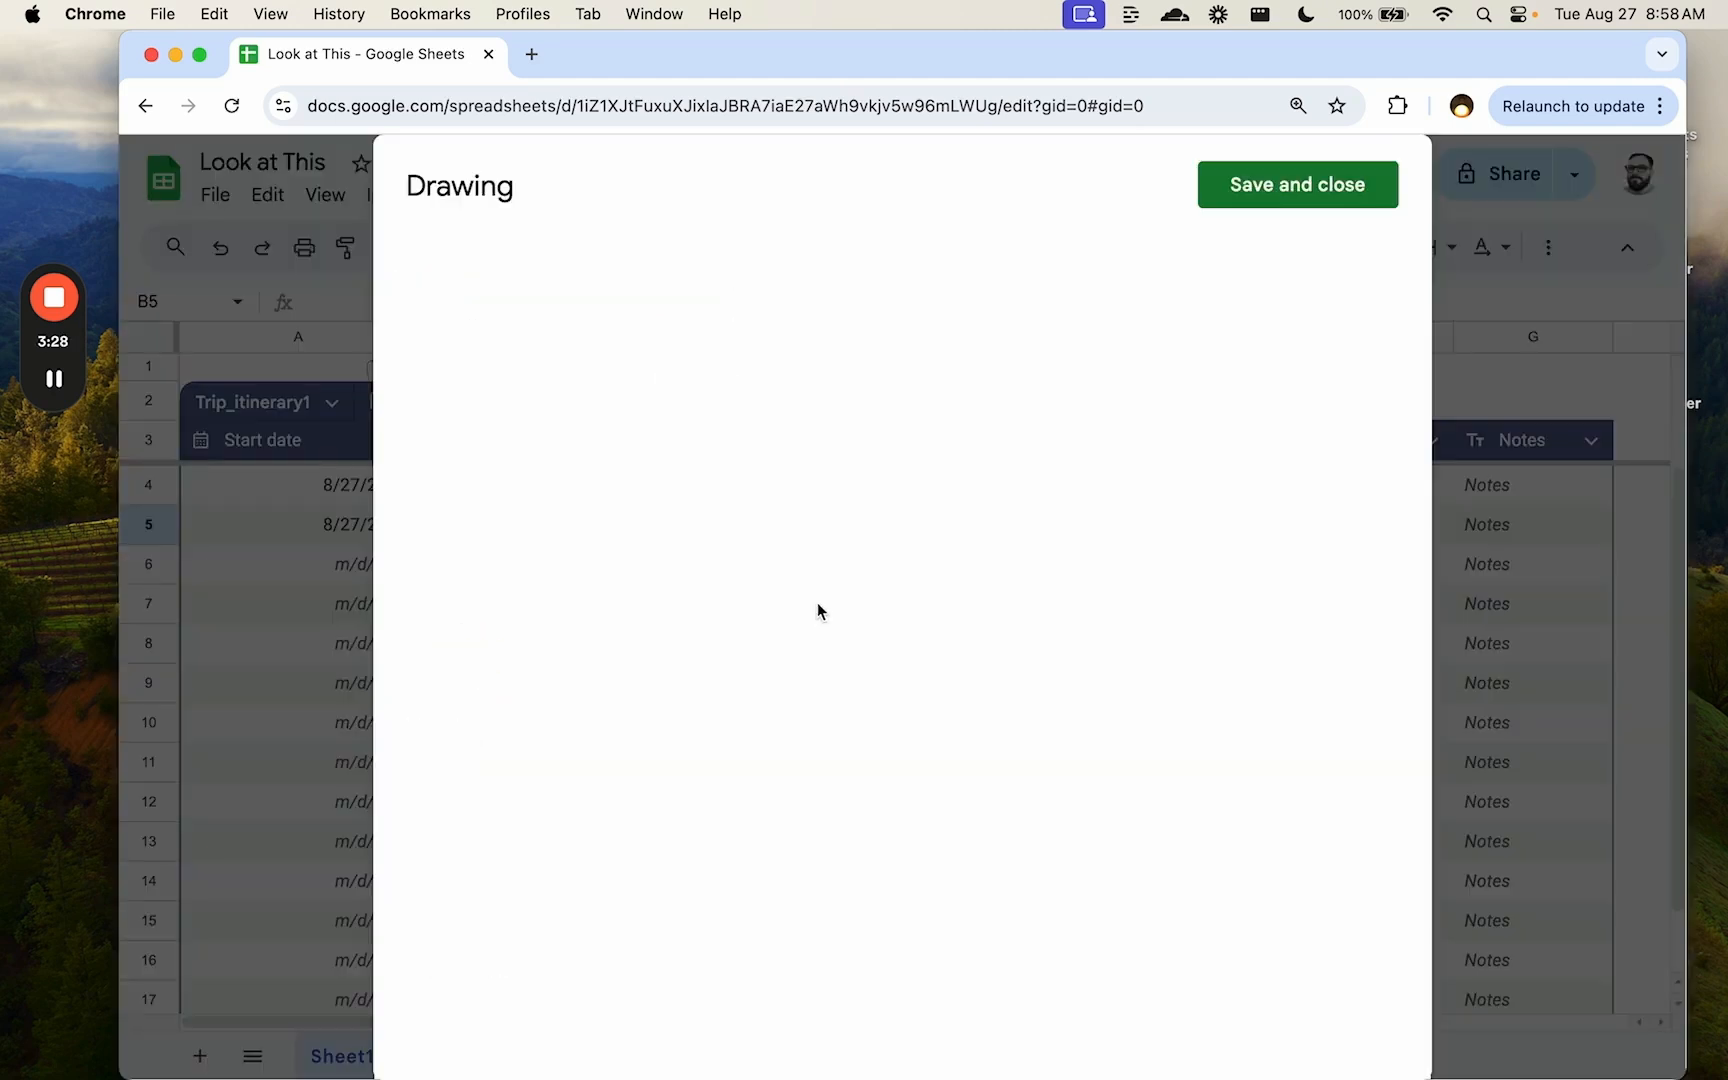
{"action": "left_click", "coordinate": [733, 275]}
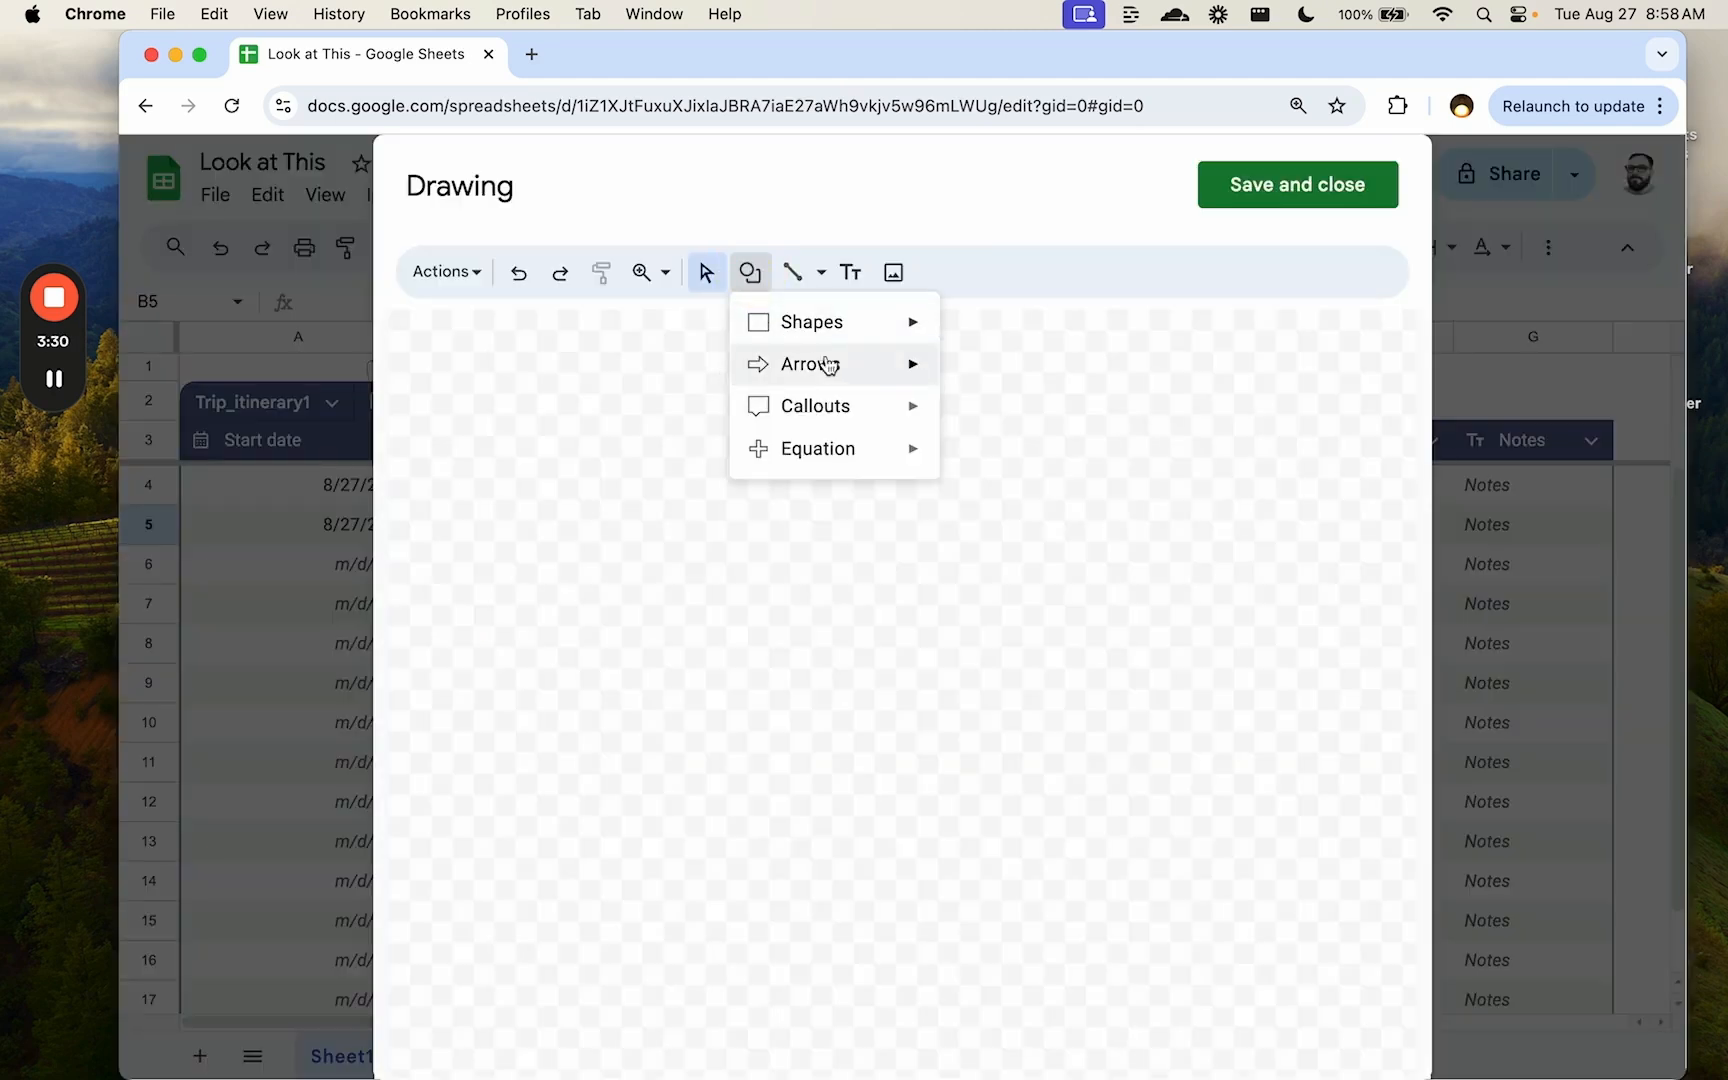
{"action": "mouse_move", "coordinate": [822, 364]}
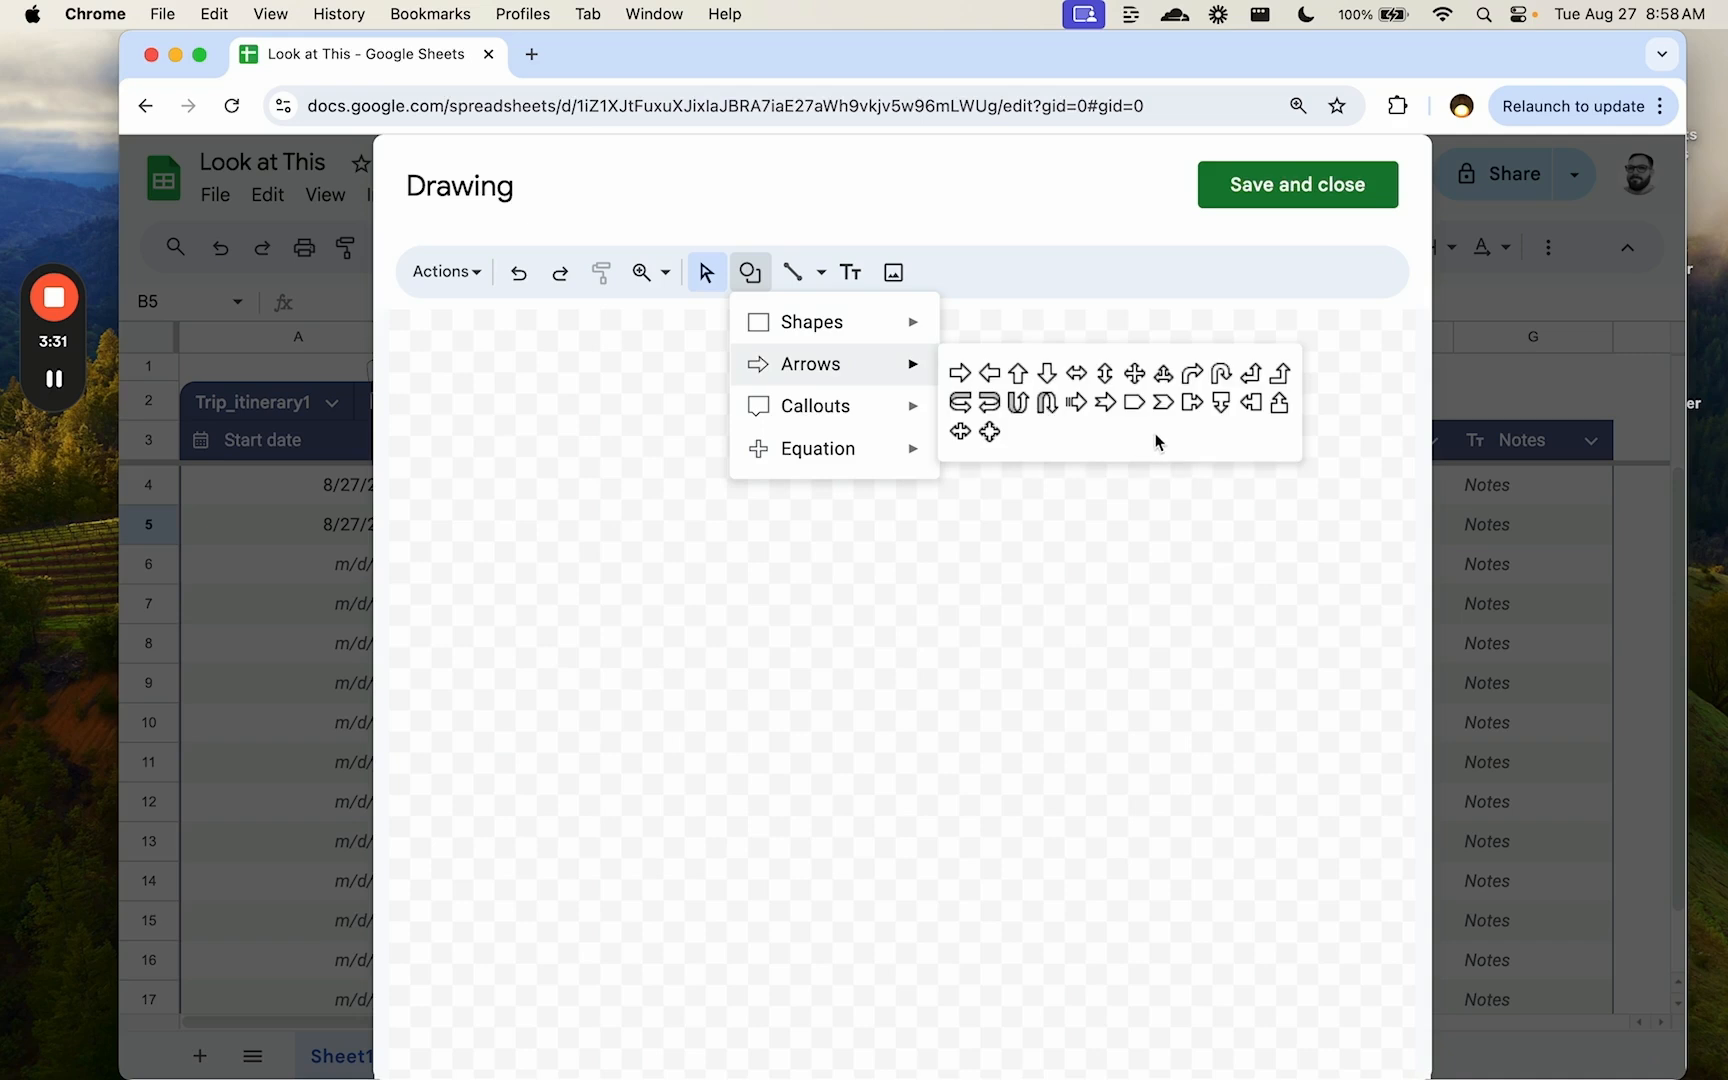
{"action": "left_click", "coordinate": [1192, 373]}
{"action": "left_click_drag", "start_coordinate": [635, 484], "coordinate": [1067, 801]}
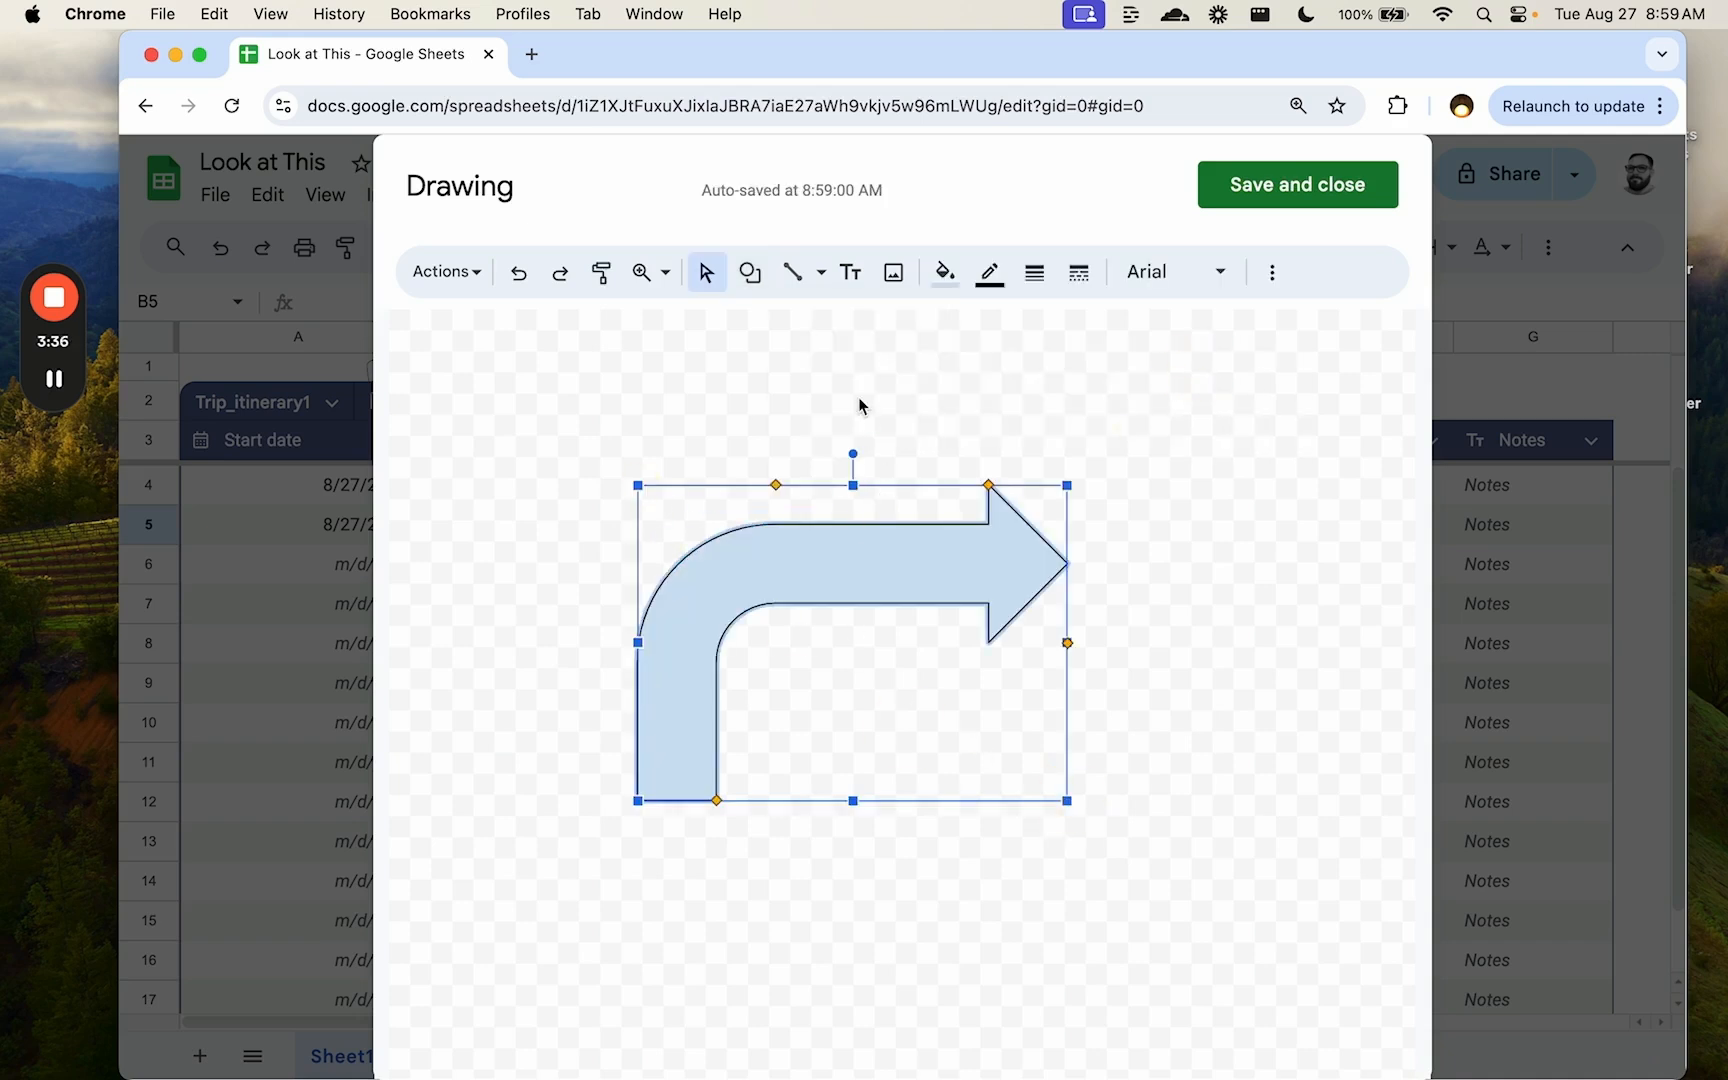
{"action": "left_click_drag", "start_coordinate": [853, 453], "coordinate": [996, 535]}
- Fill the bent arrow with red and make its border transparent
{"action": "left_click", "coordinate": [944, 271]}
{"action": "left_click", "coordinate": [981, 484]}
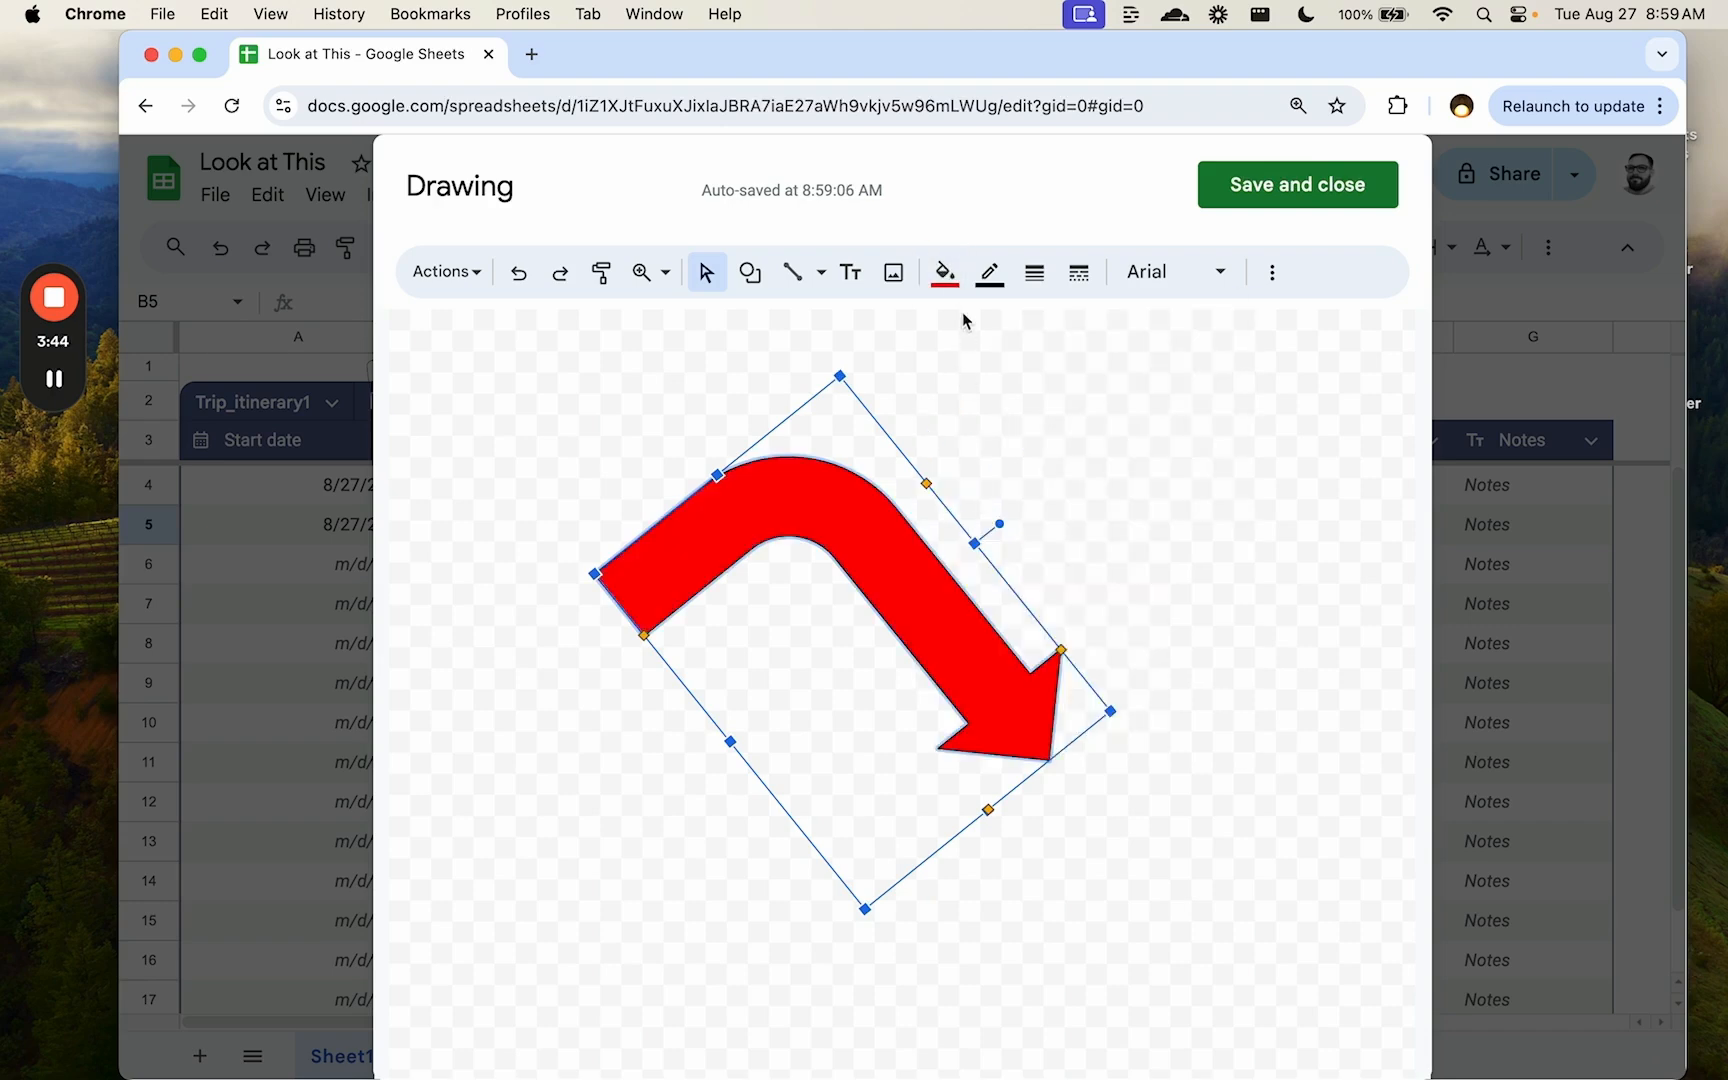
{"action": "left_click", "coordinate": [989, 273]}
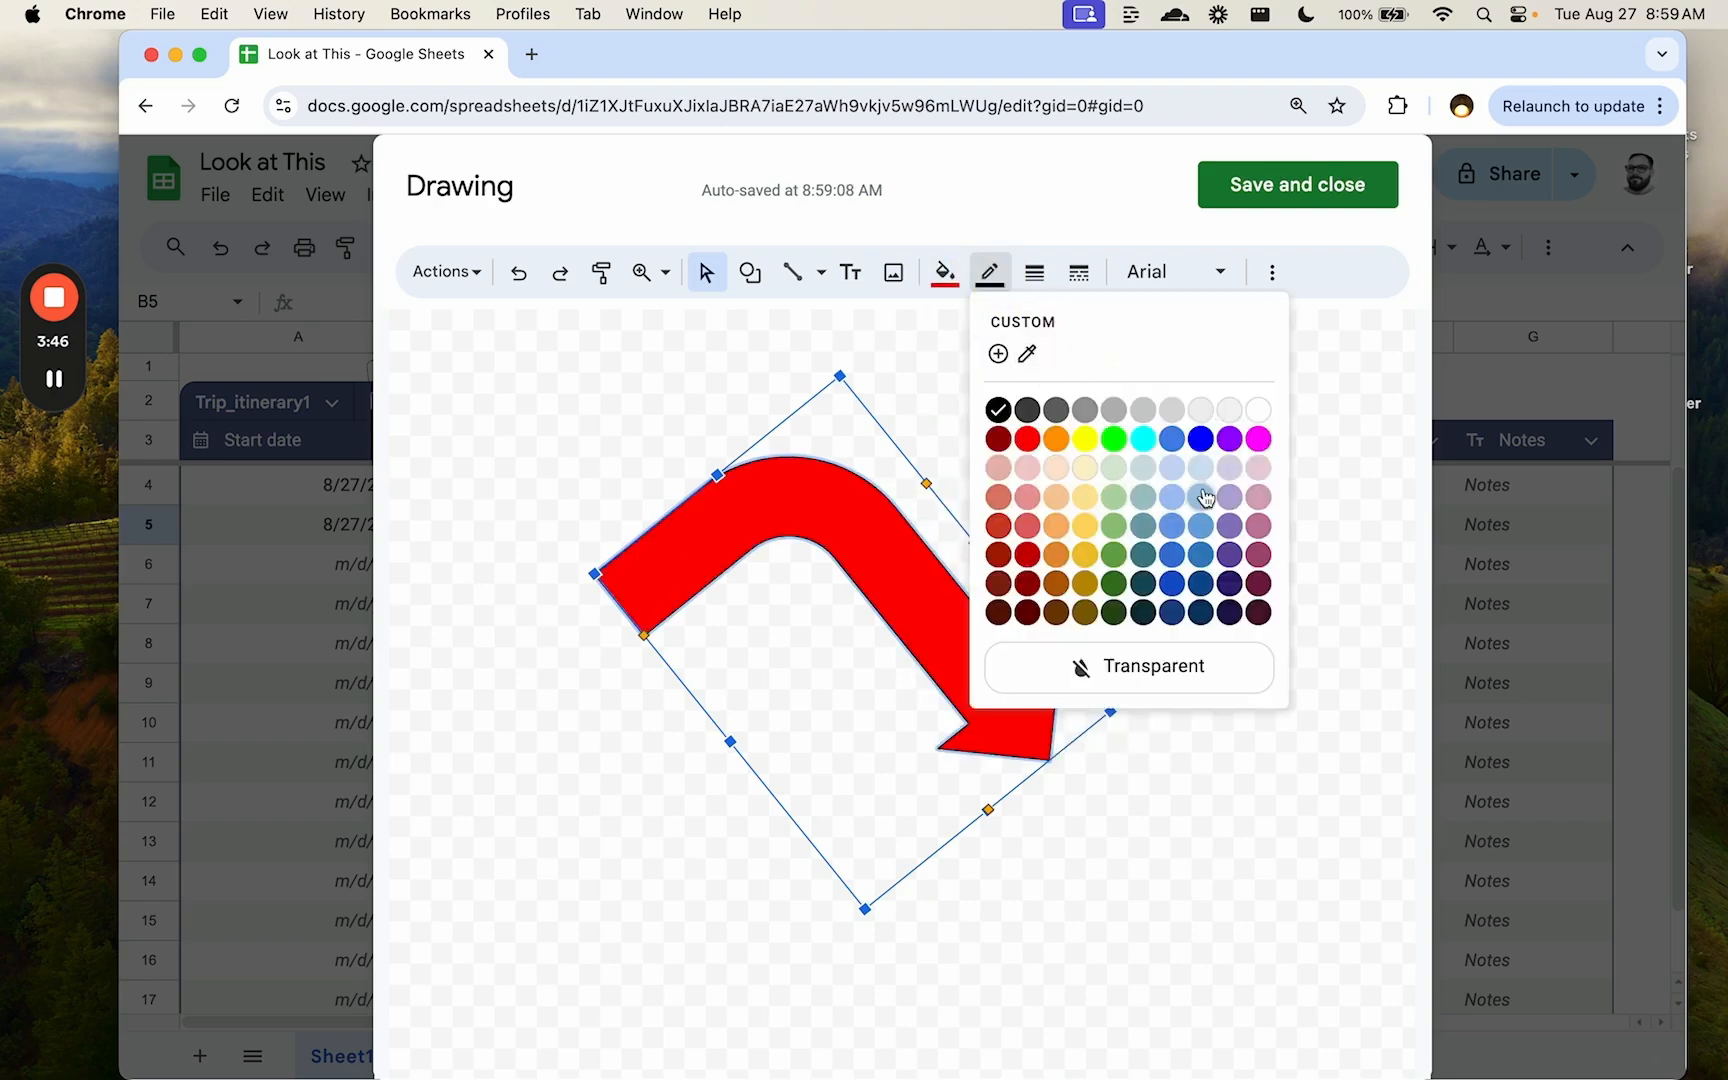
{"action": "left_click", "coordinate": [1137, 663]}
- Adjust the length of the red arrow's shaft and save the drawing onto the sheet
{"action": "left_click_drag", "start_coordinate": [990, 811], "coordinate": [1111, 852]}
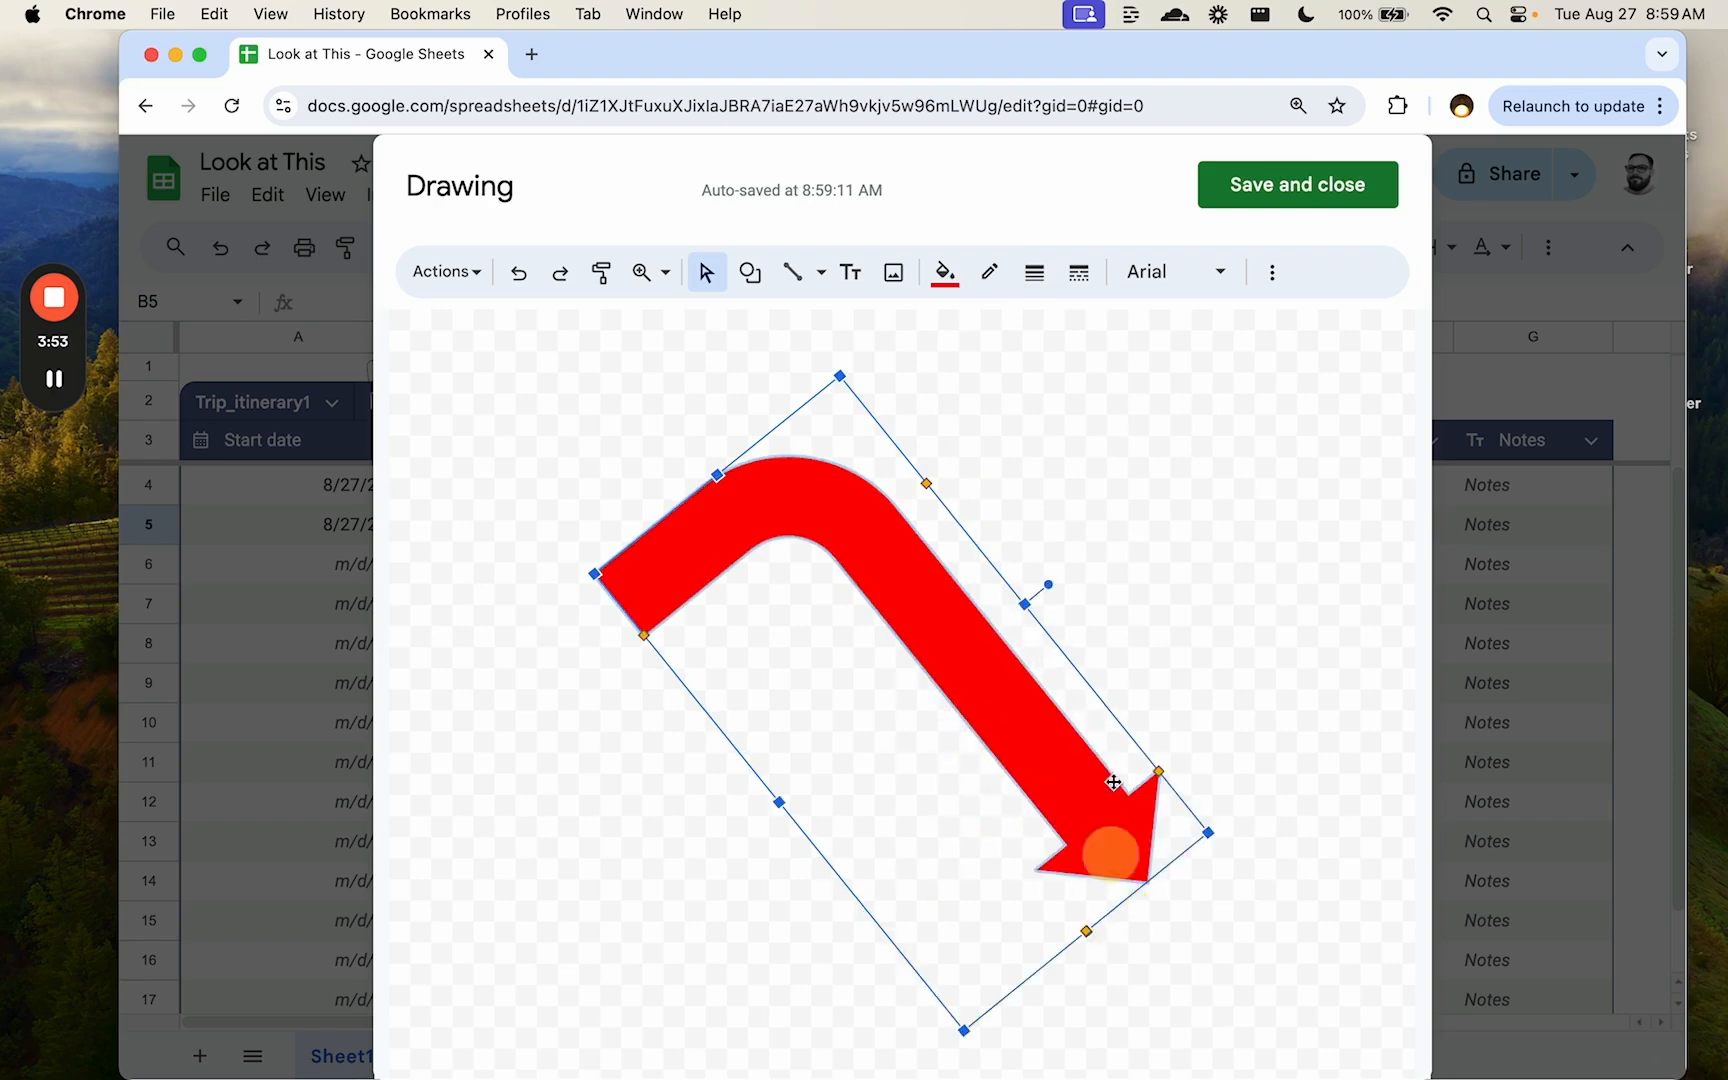
{"action": "left_click_drag", "start_coordinate": [1088, 929], "coordinate": [975, 825]}
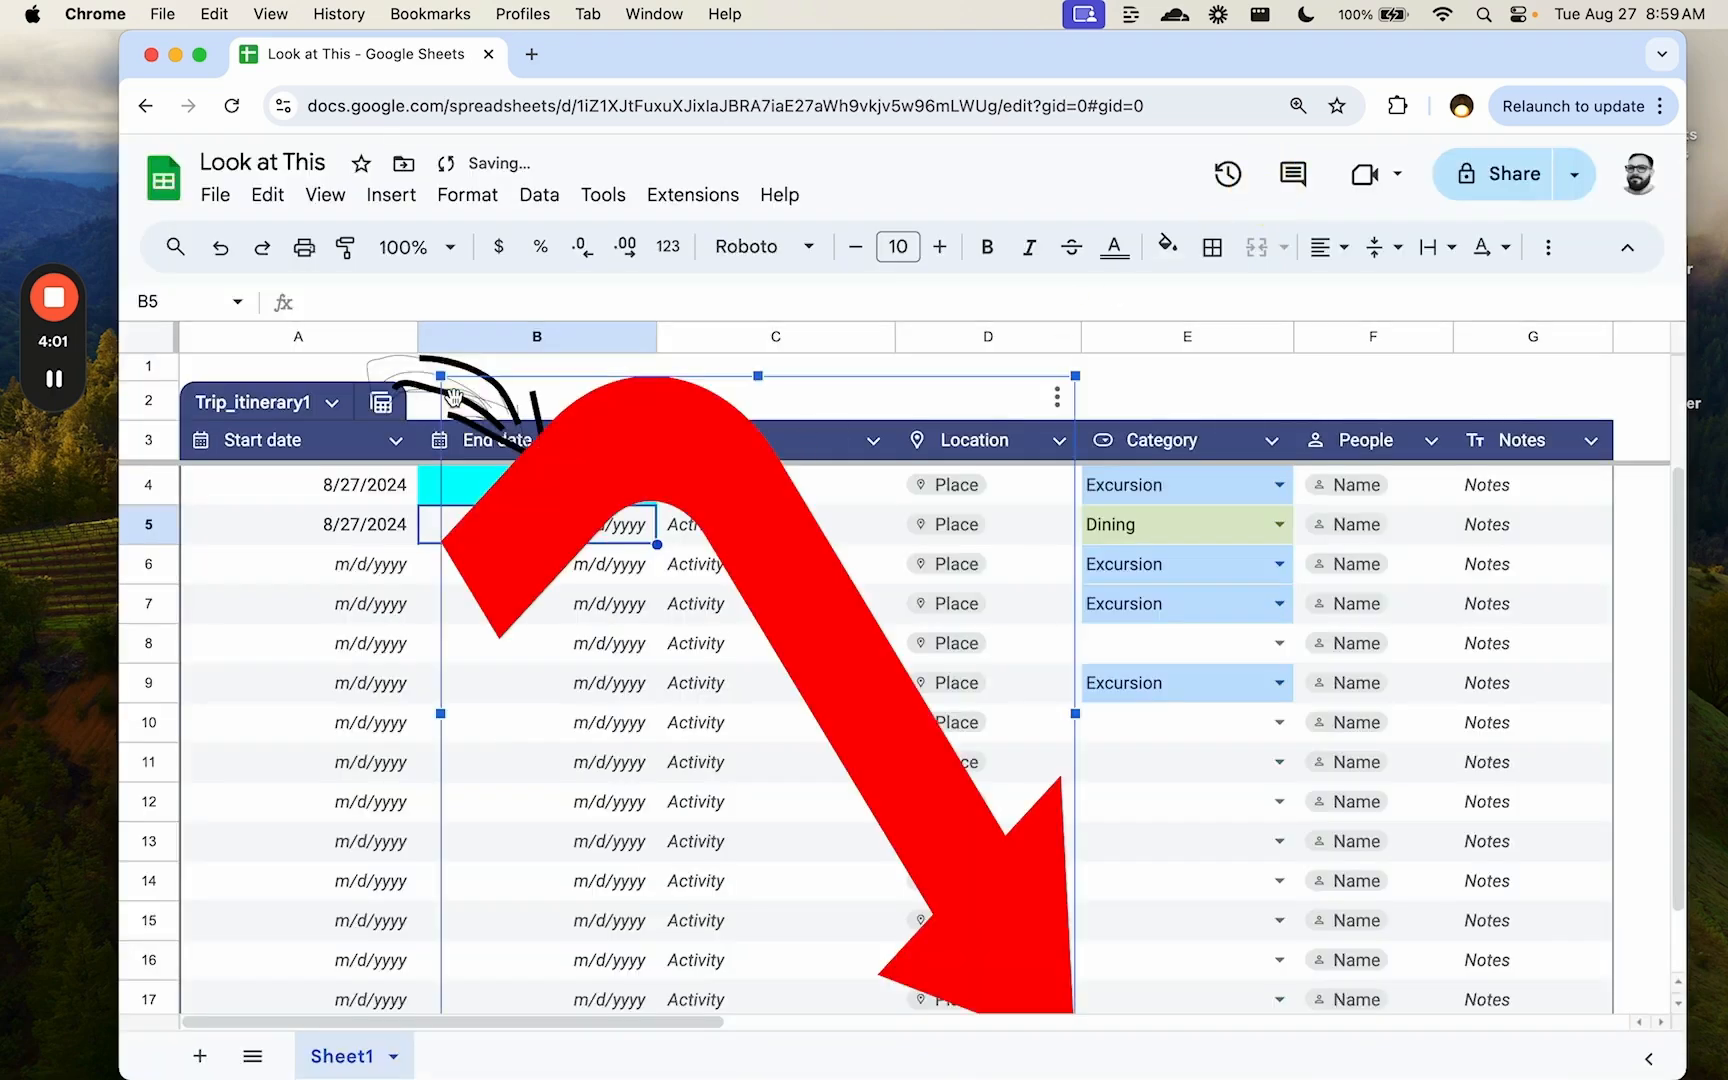
- Shrink the red arrow and move it up across the Start date and End date columns, and delete the scribbled drawing
{"action": "left_click_drag", "start_coordinate": [1075, 376], "coordinate": [675, 609]}
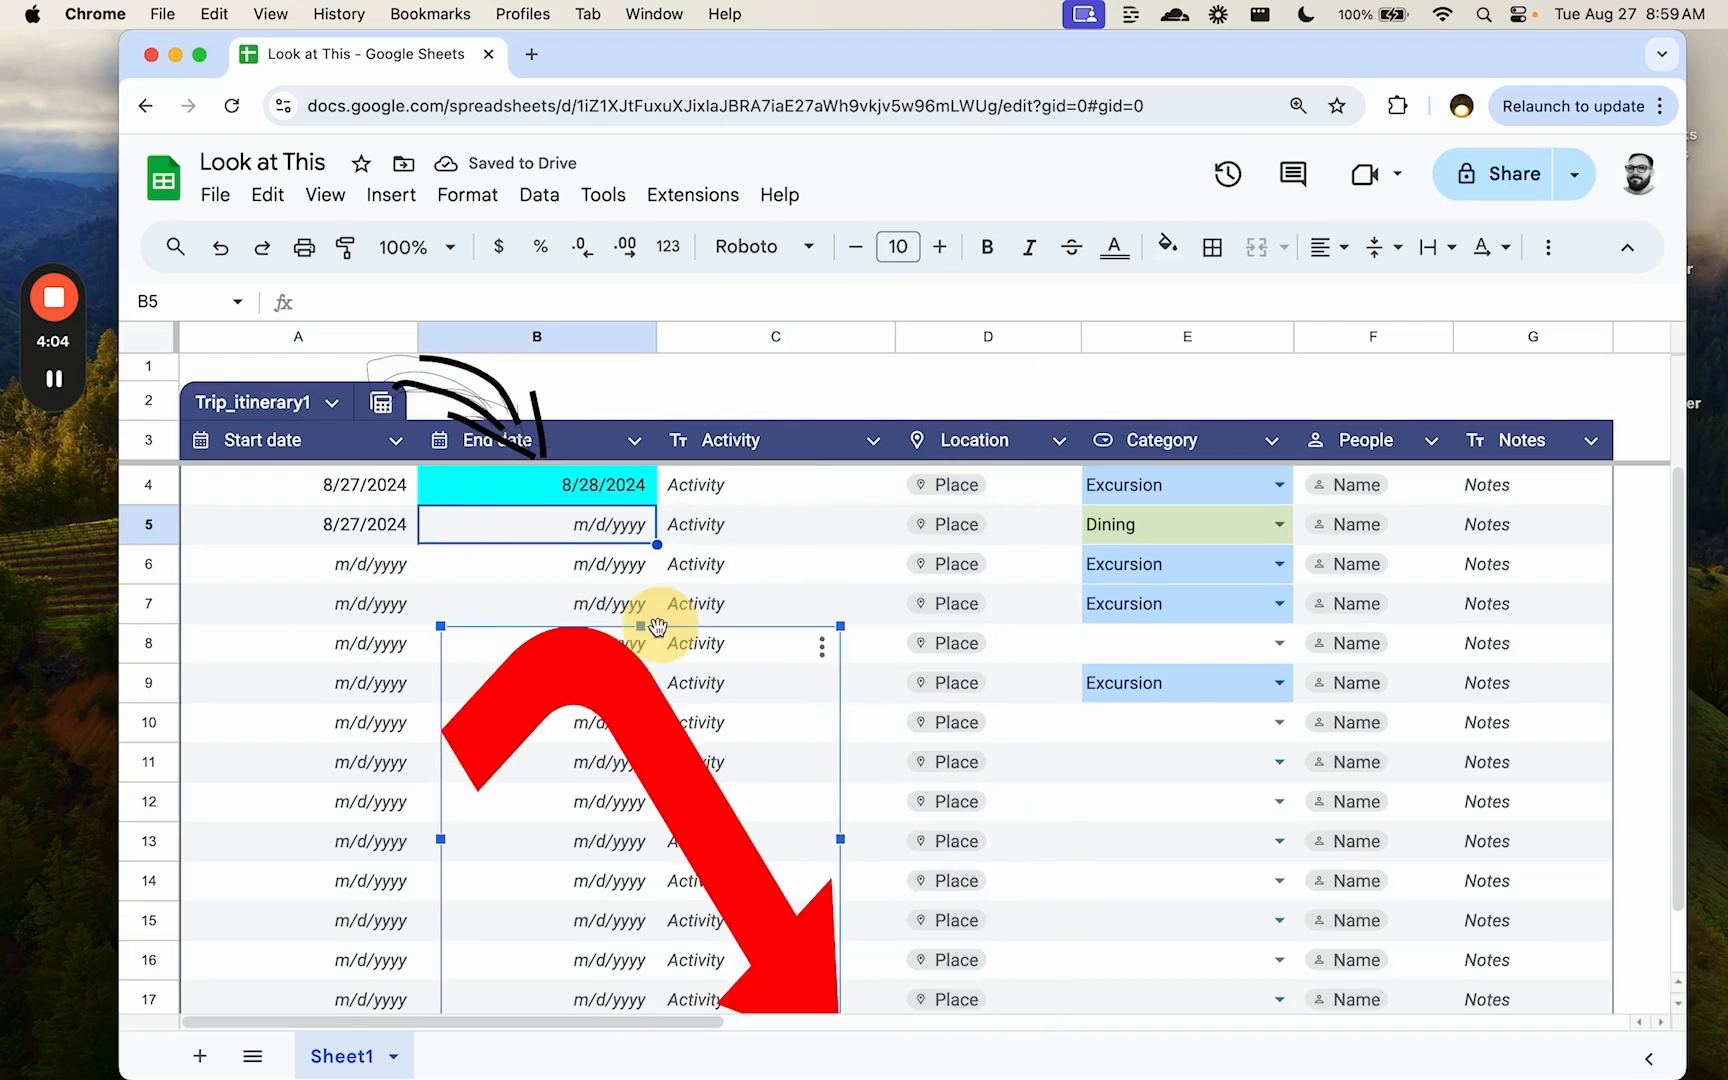
{"action": "left_click_drag", "start_coordinate": [677, 780], "coordinate": [487, 553]}
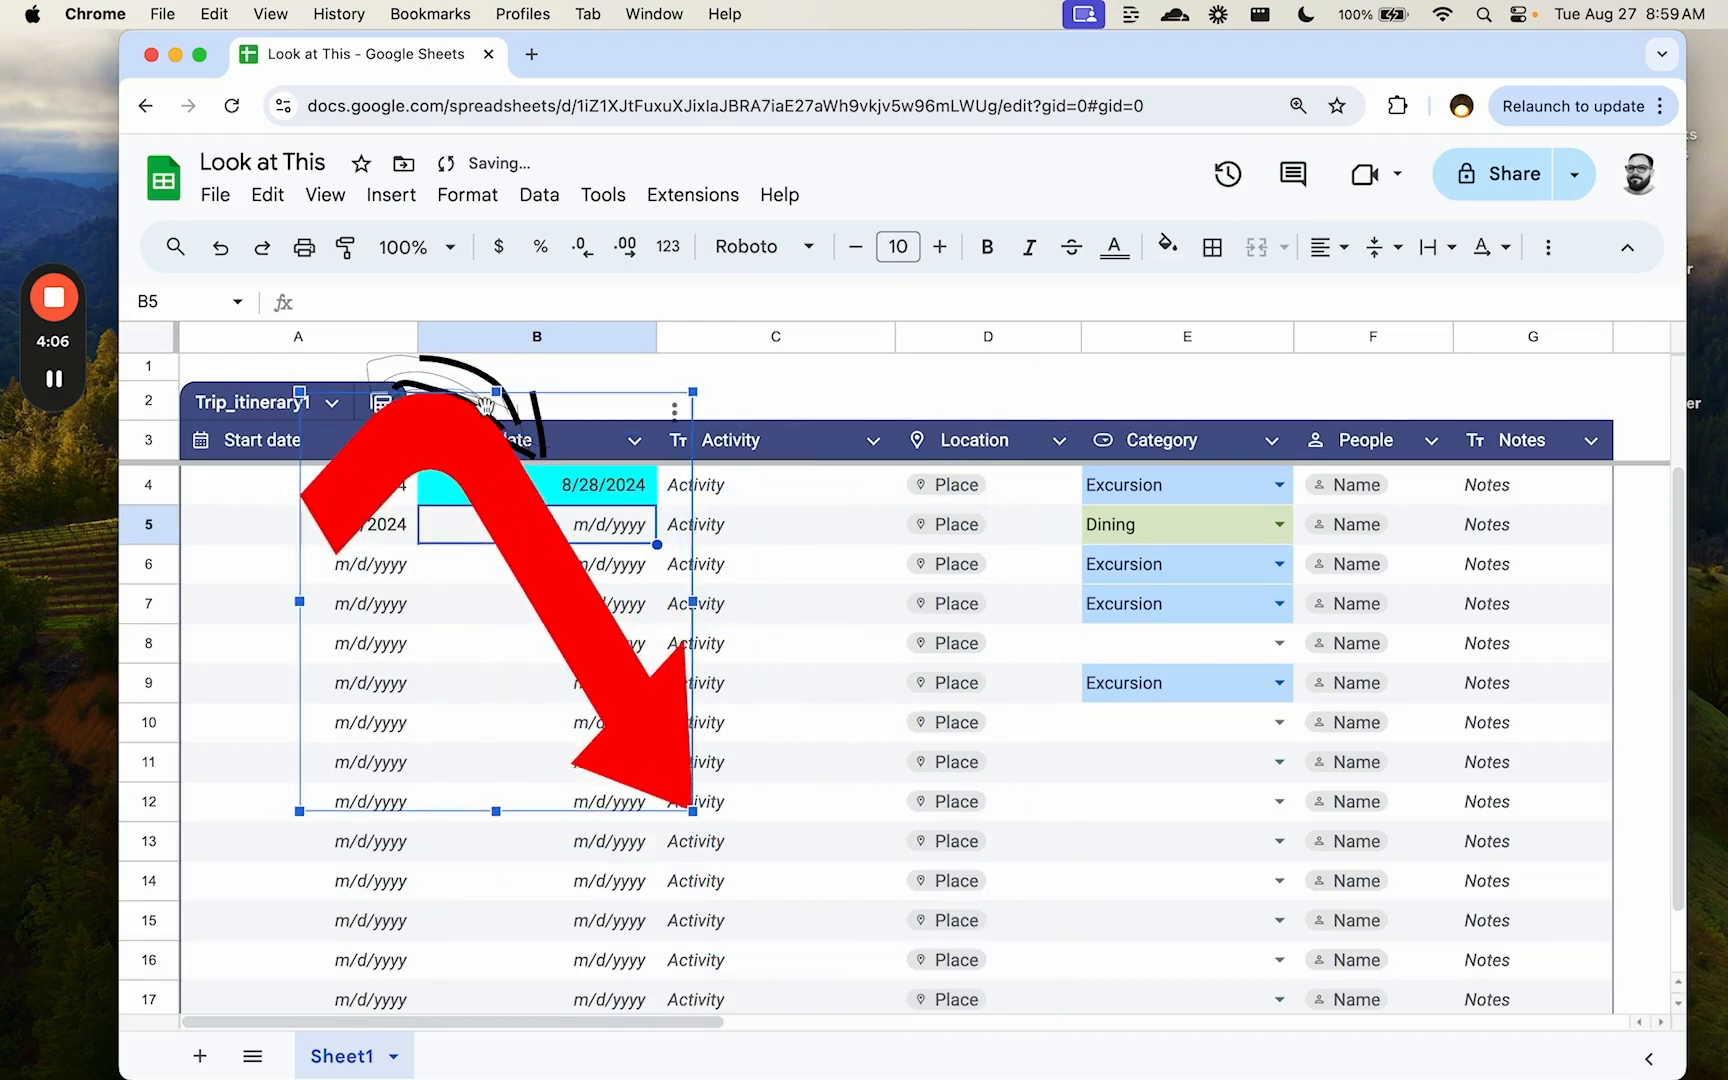
{"action": "left_click", "coordinate": [460, 378]}
{"action": "key", "text": "Delete"}
- Shrink the red arrow further and place it over the End date header with its tip pointing at cell B4
{"action": "left_click", "coordinate": [484, 529]}
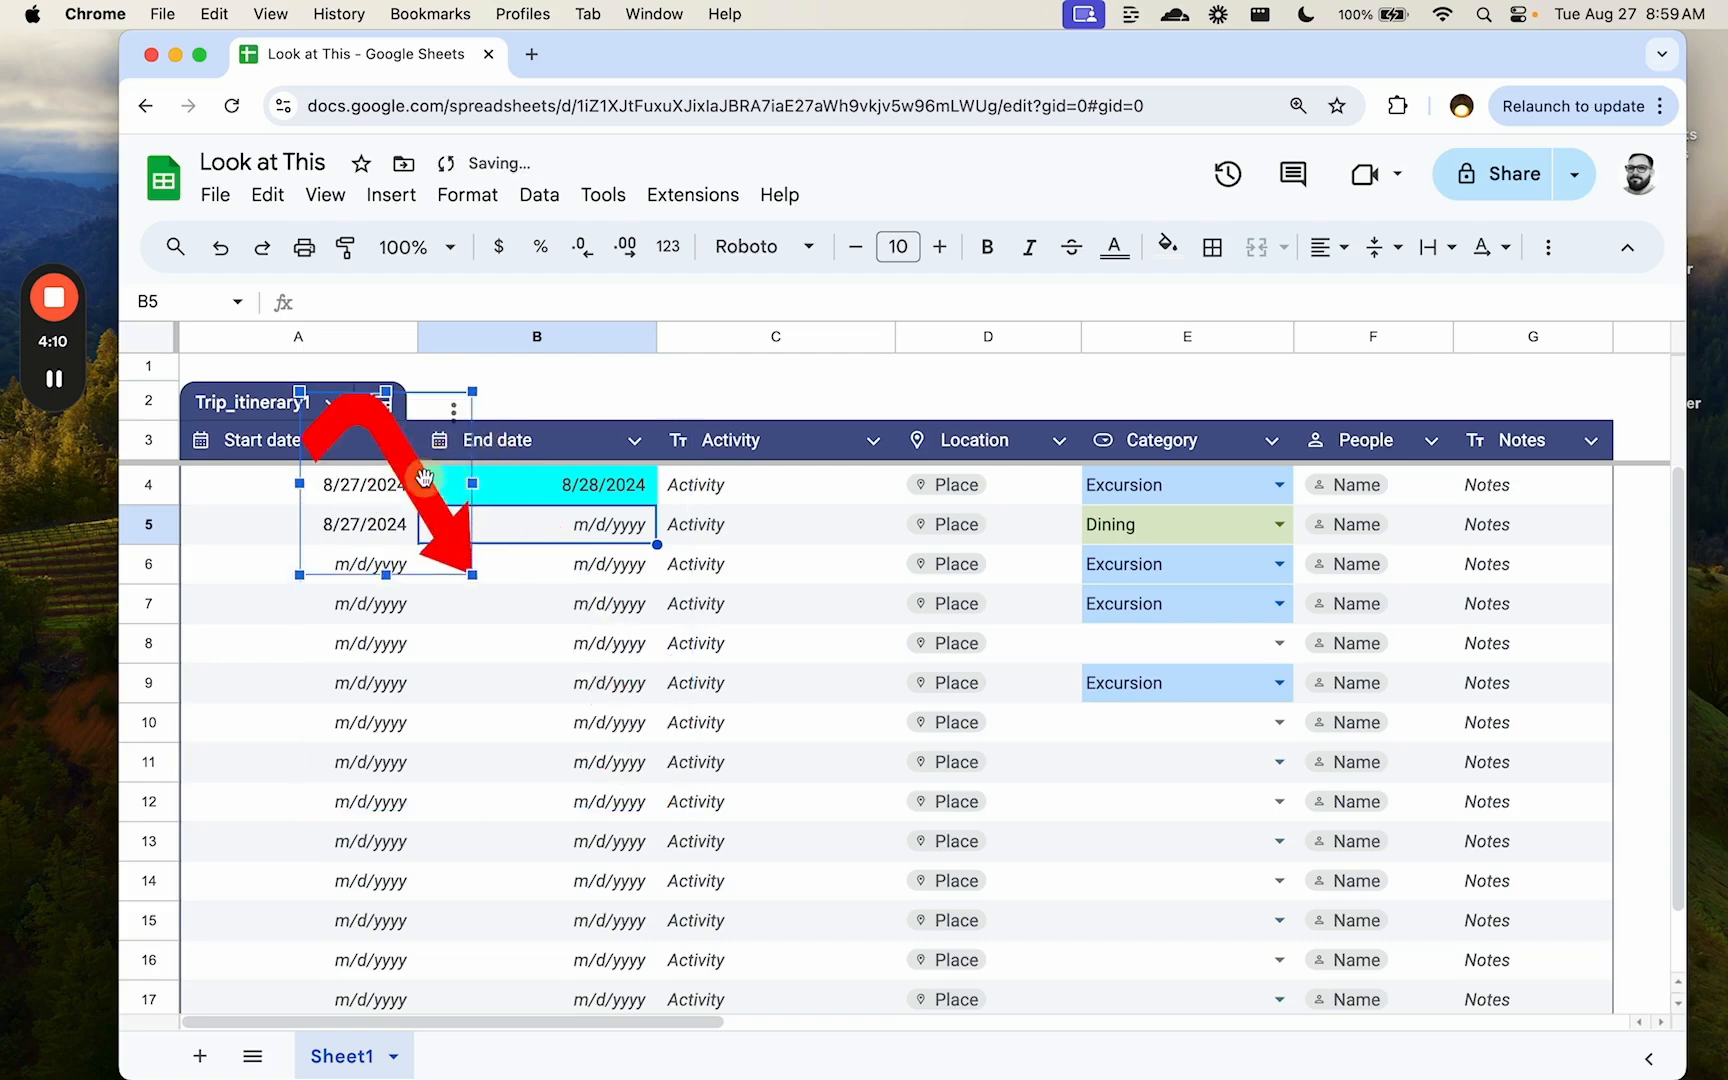
{"action": "left_click_drag", "start_coordinate": [418, 485], "coordinate": [503, 367]}
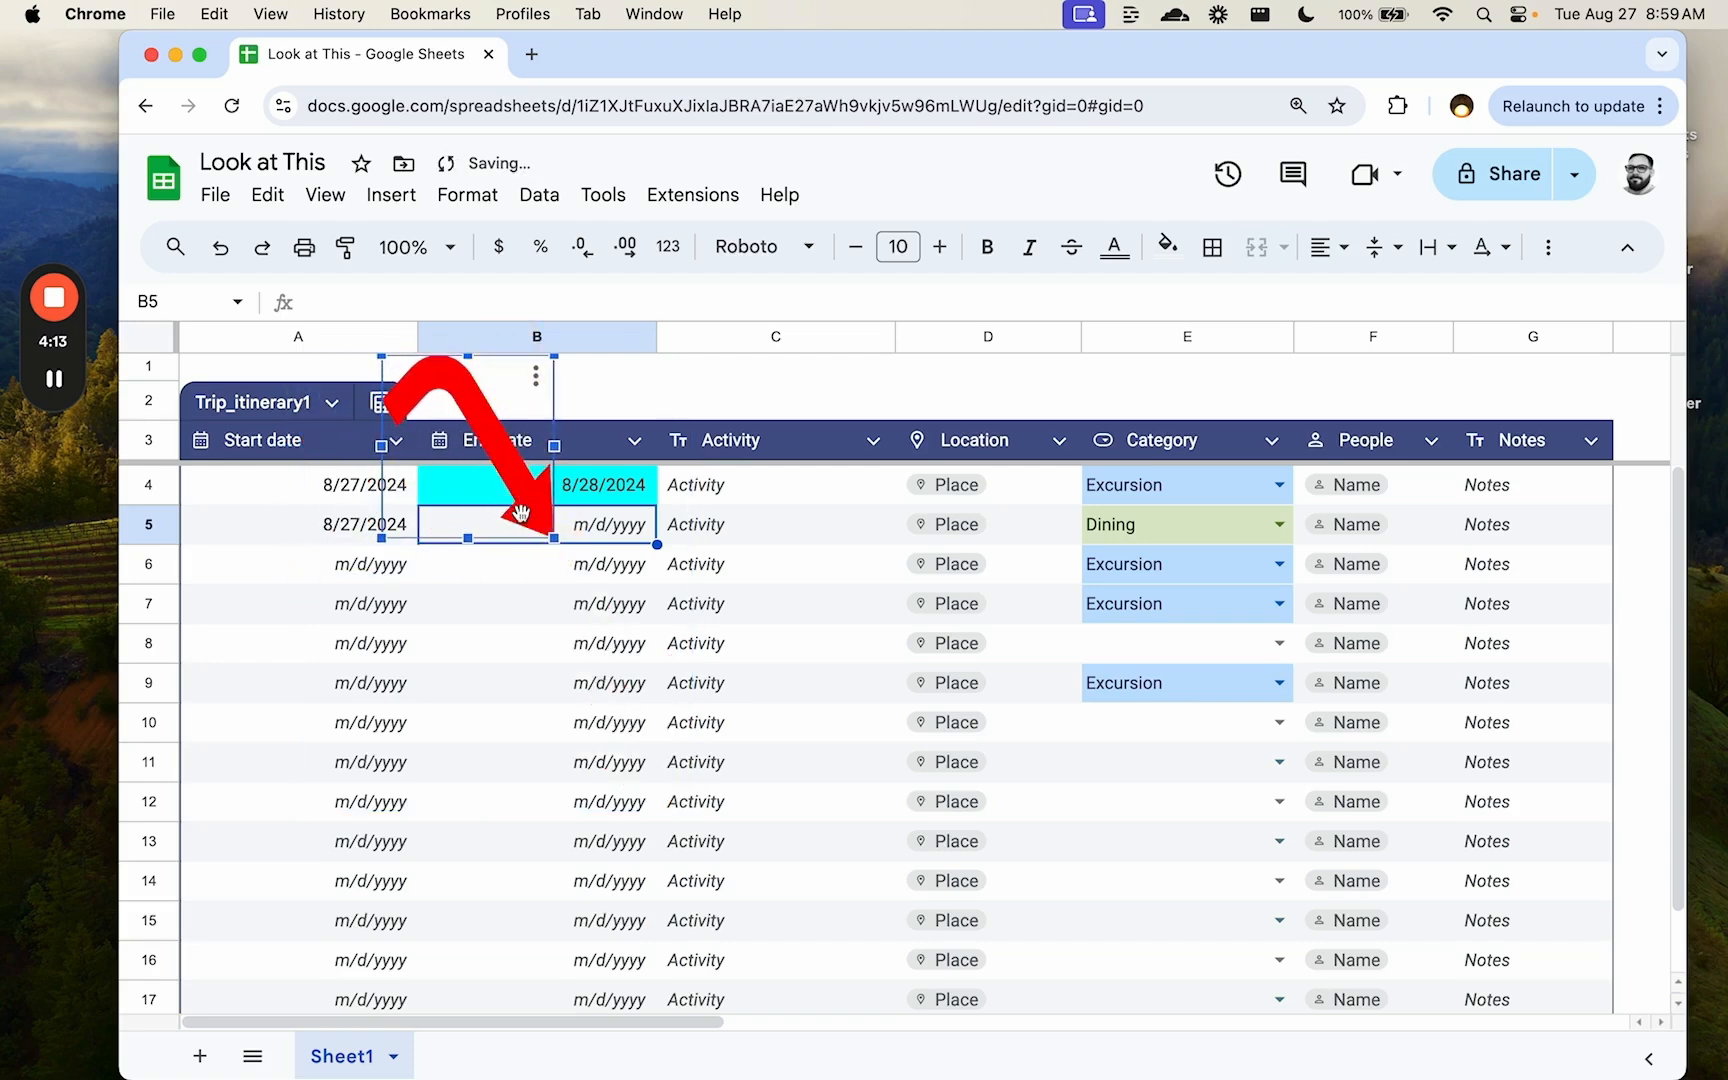
{"action": "left_click_drag", "start_coordinate": [554, 538], "coordinate": [518, 498]}
- Try an amber fill on cell B4 and replace it with a light gray fill
{"action": "left_click", "coordinate": [552, 490]}
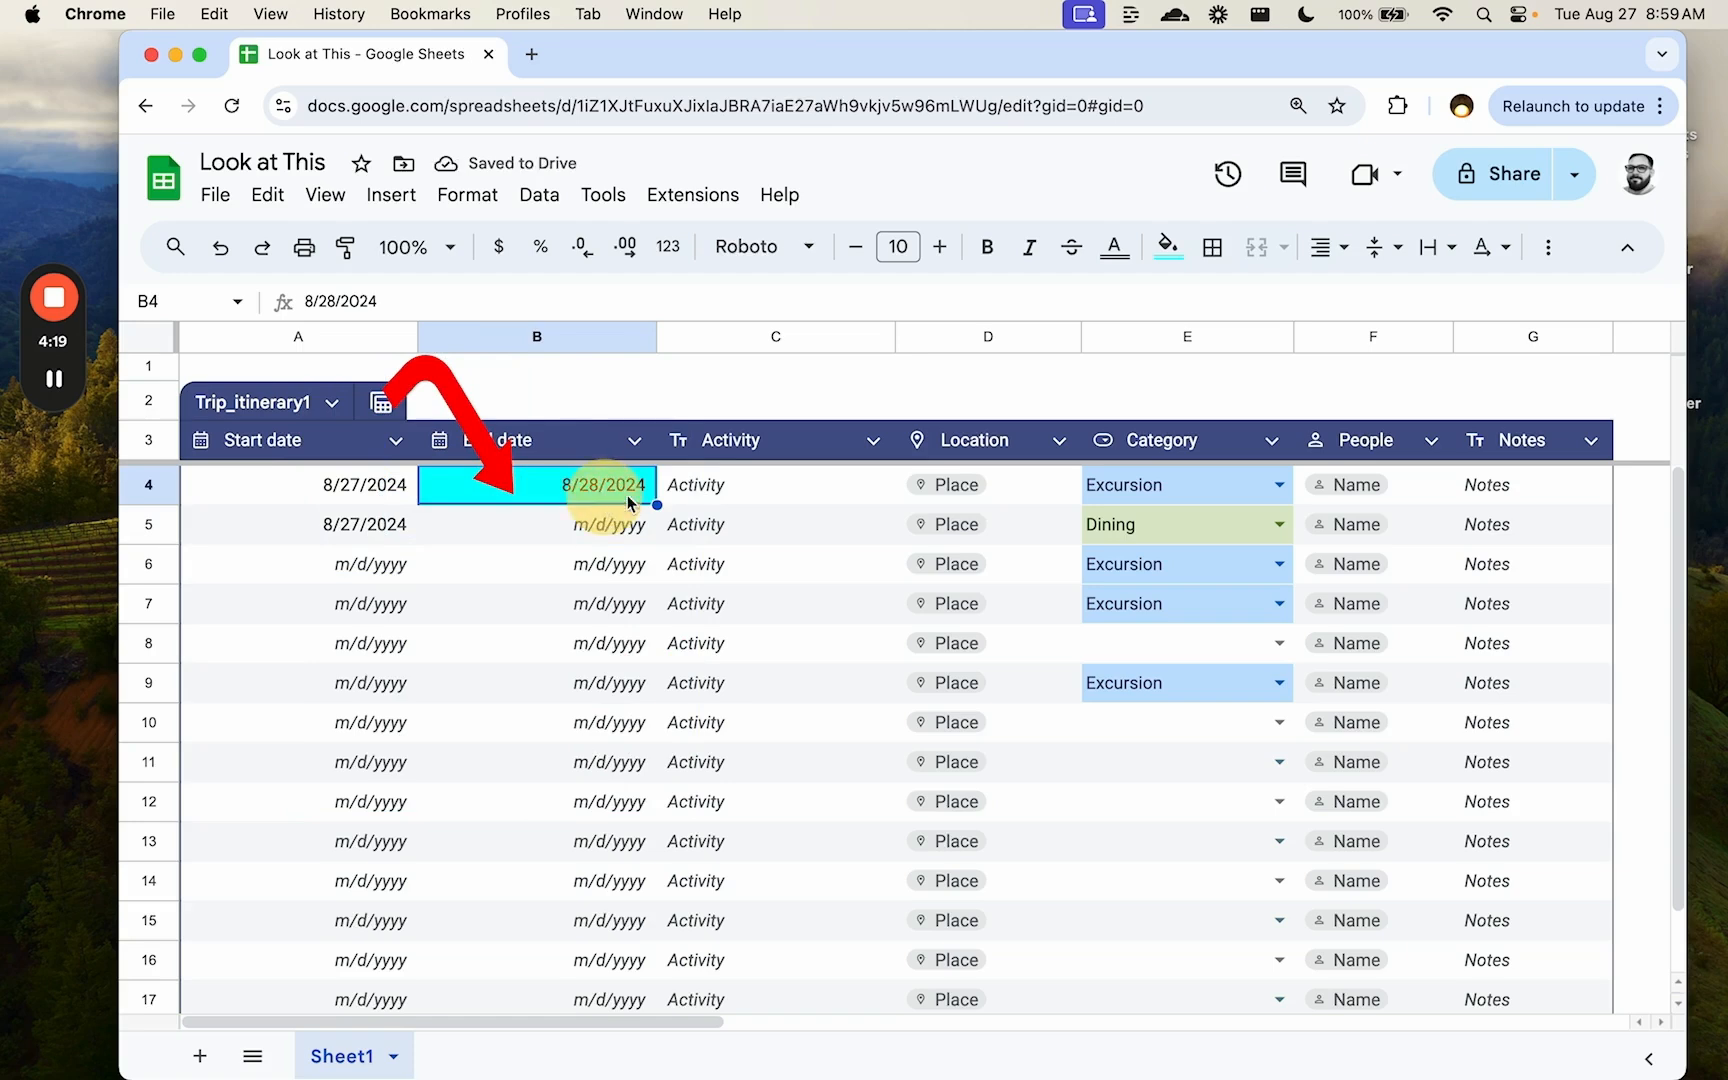
{"action": "left_click", "coordinate": [1167, 246]}
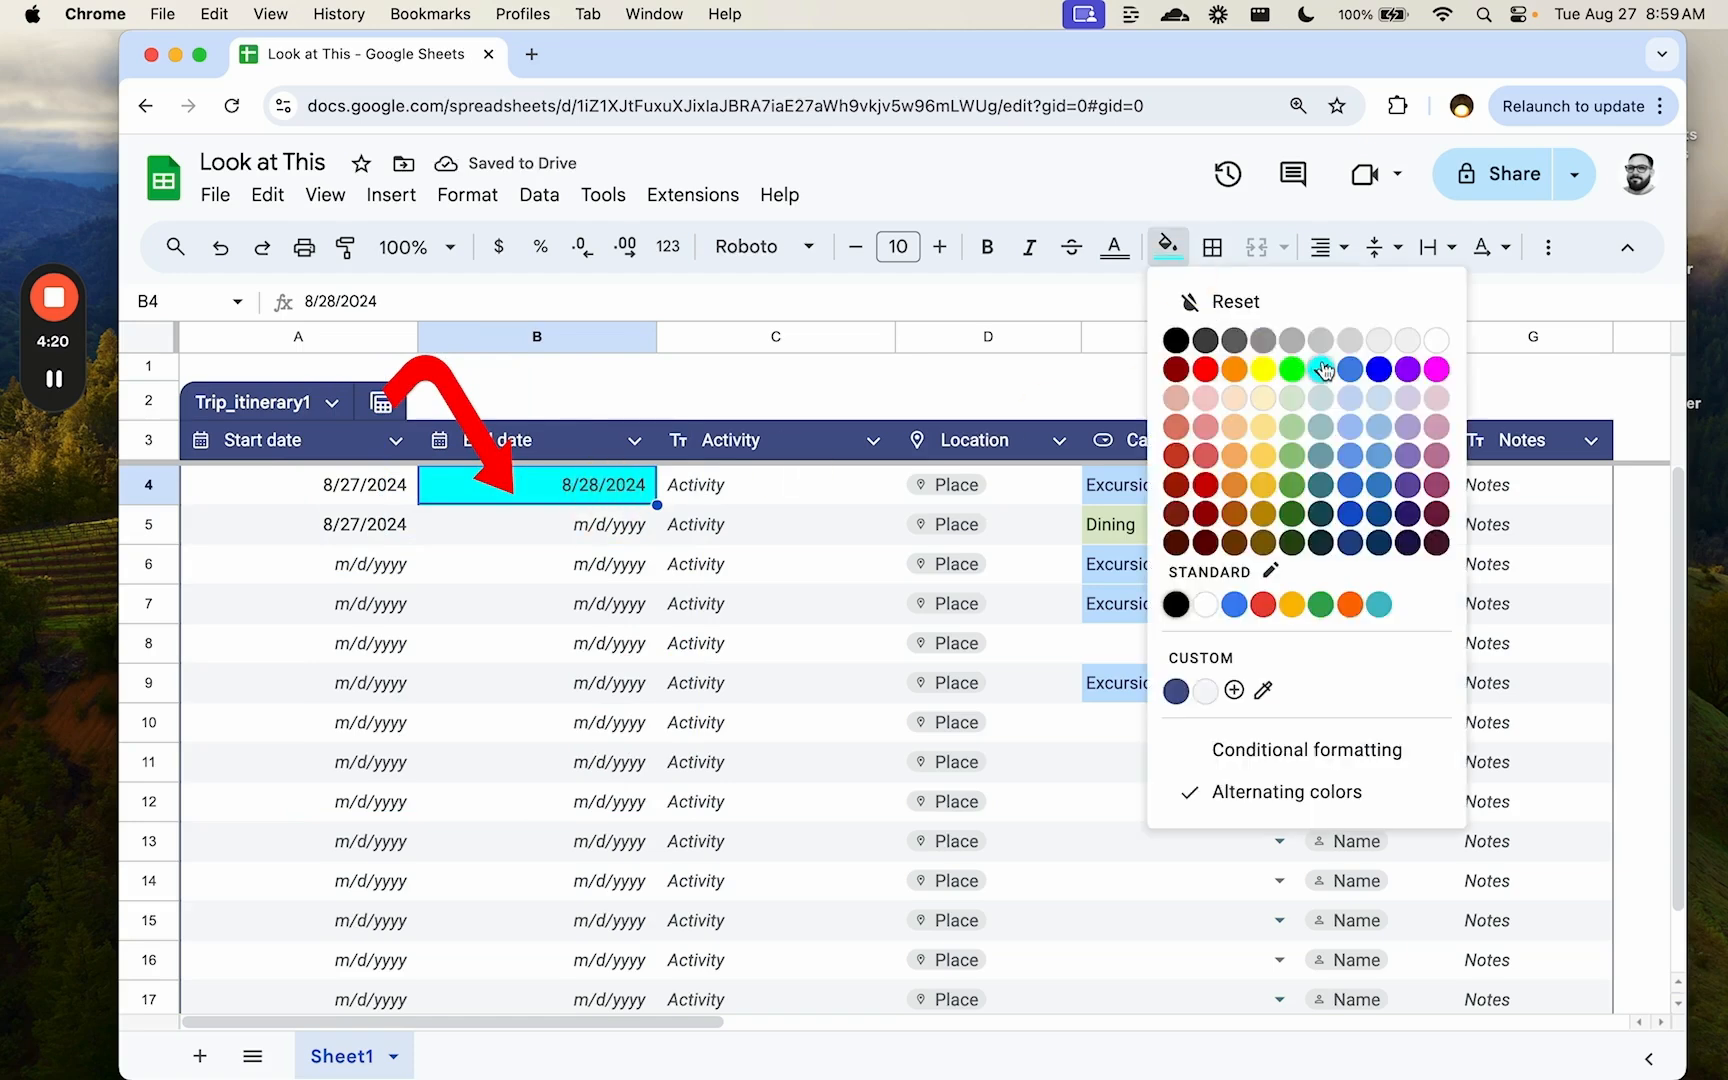
{"action": "left_click", "coordinate": [1292, 605]}
{"action": "left_click", "coordinate": [1167, 246]}
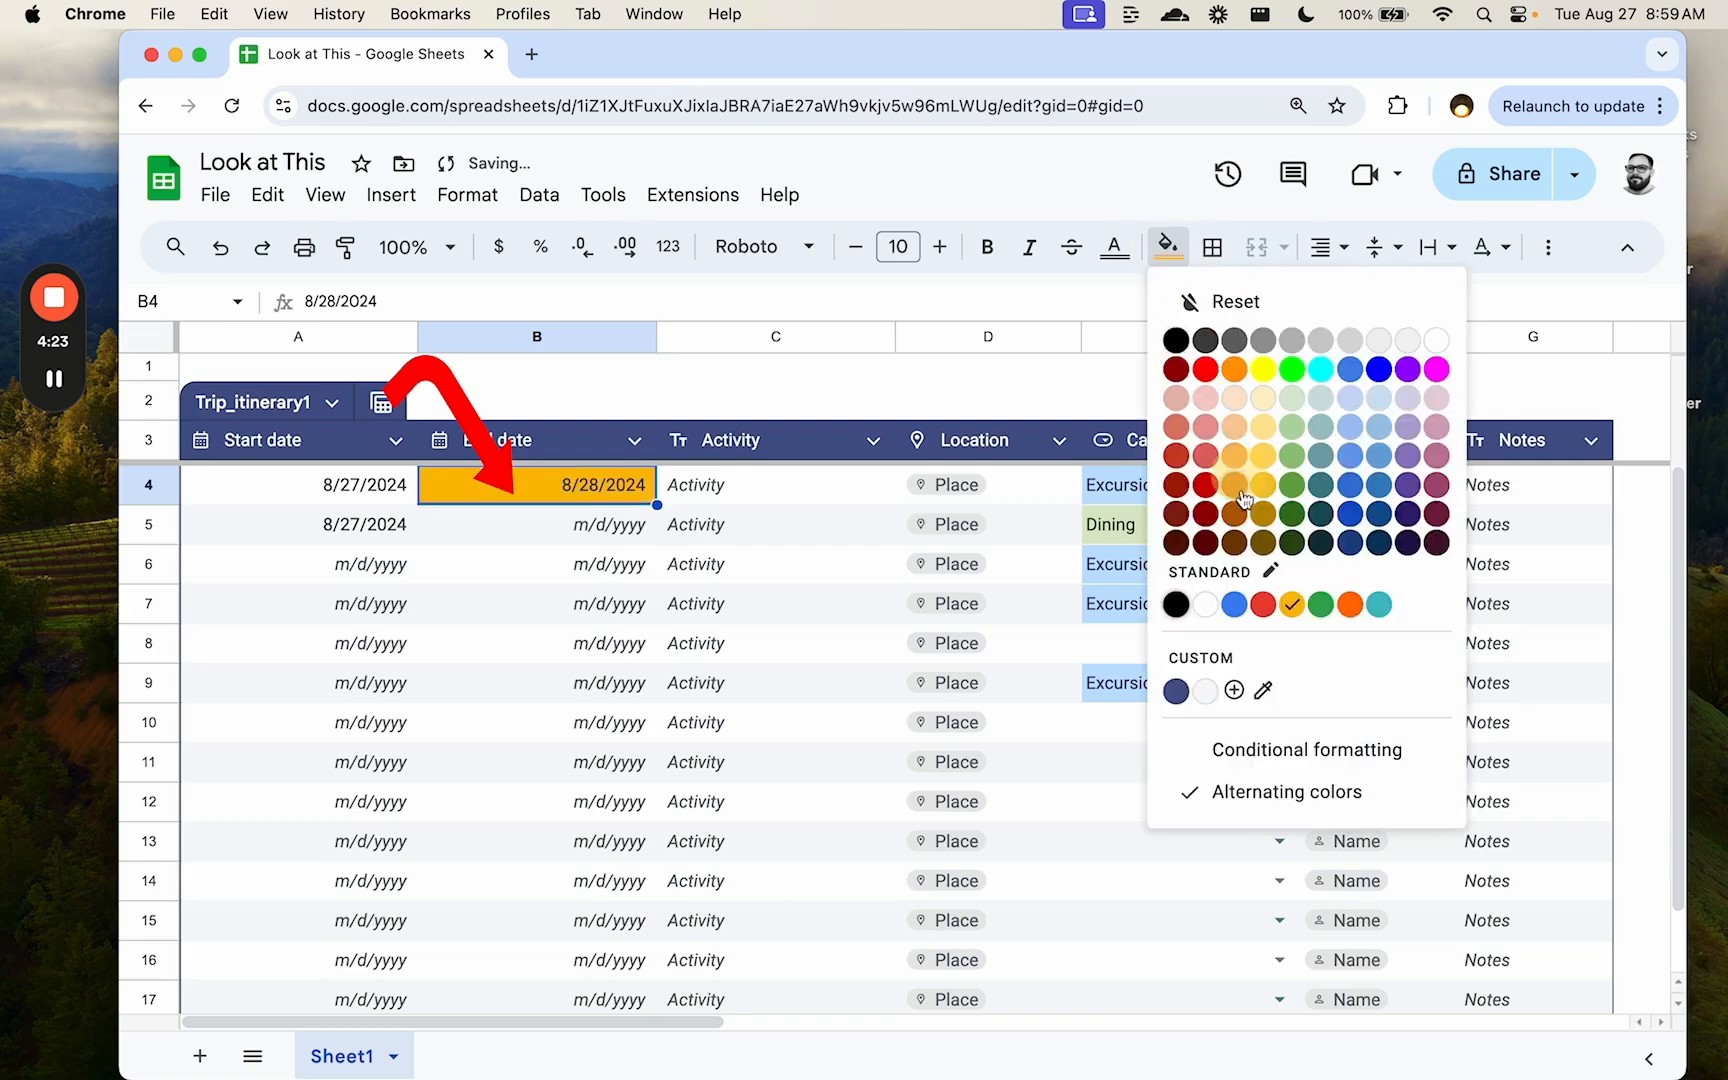
{"action": "left_click", "coordinate": [1378, 341]}
{"action": "left_click", "coordinate": [522, 508]}
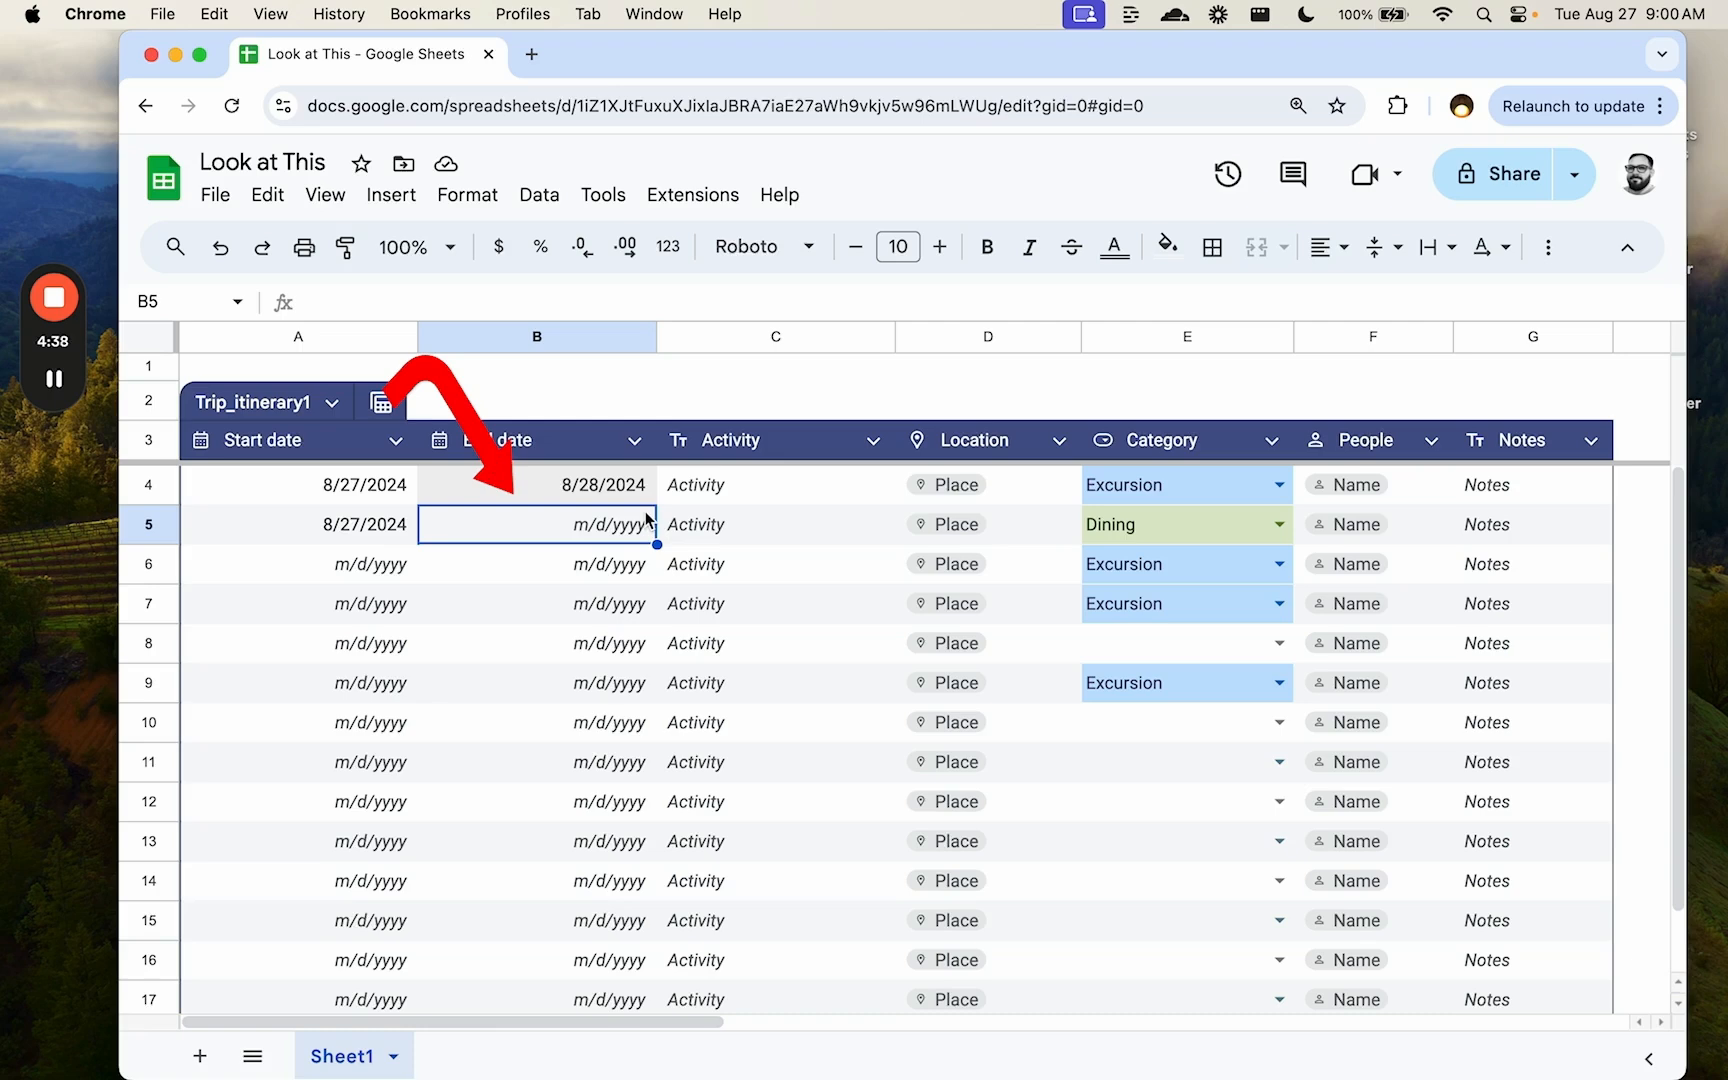
{"action": "left_click", "coordinate": [440, 378]}
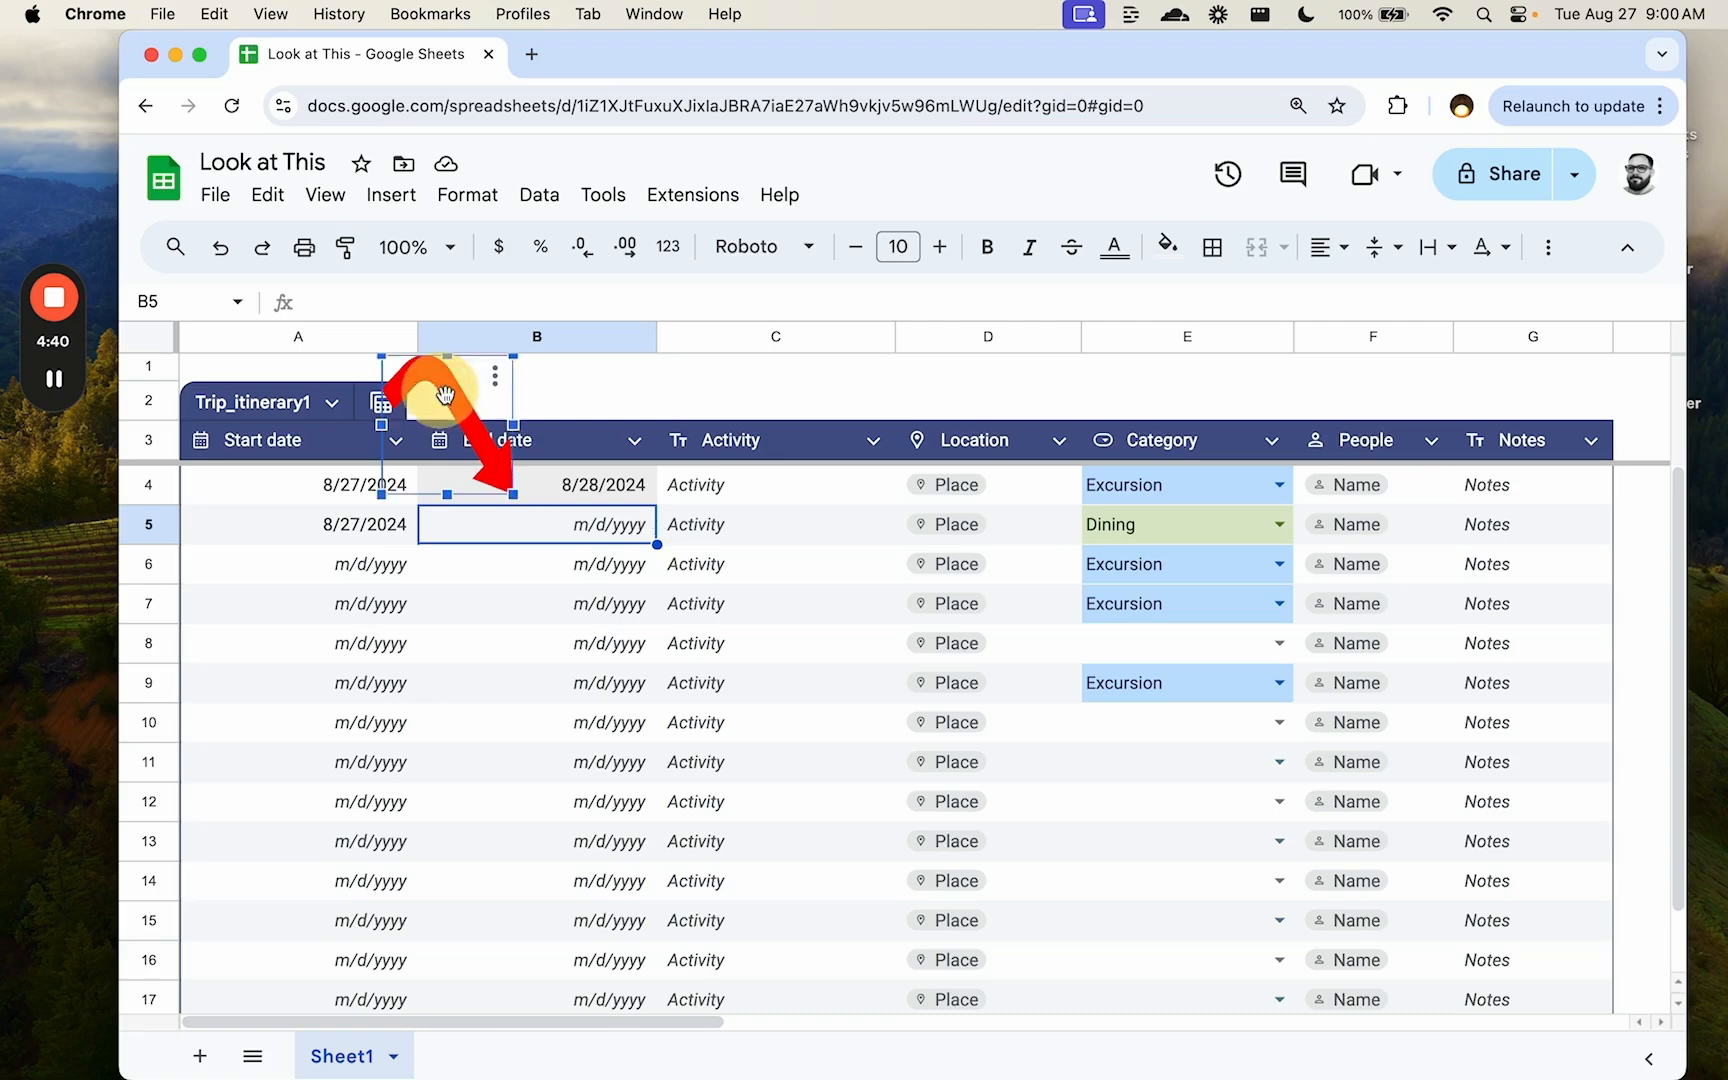
{"action": "left_click", "coordinate": [588, 398]}
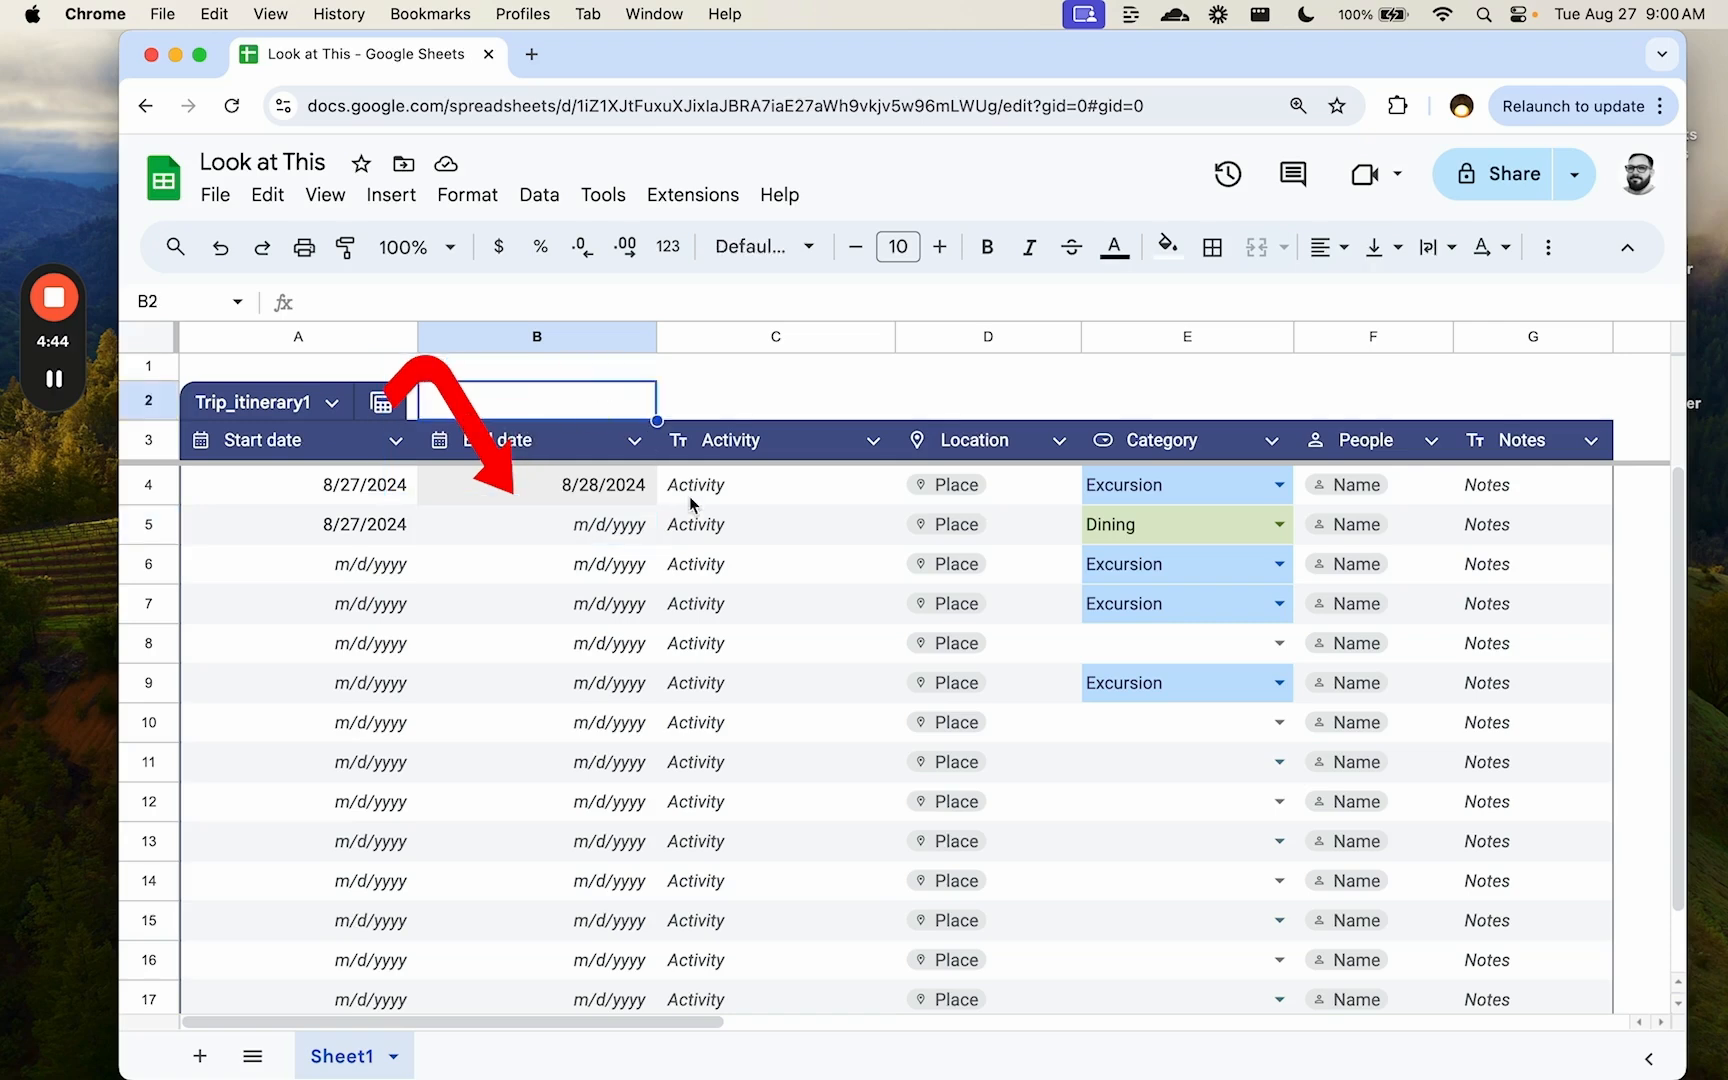
{"action": "left_click", "coordinate": [597, 498]}
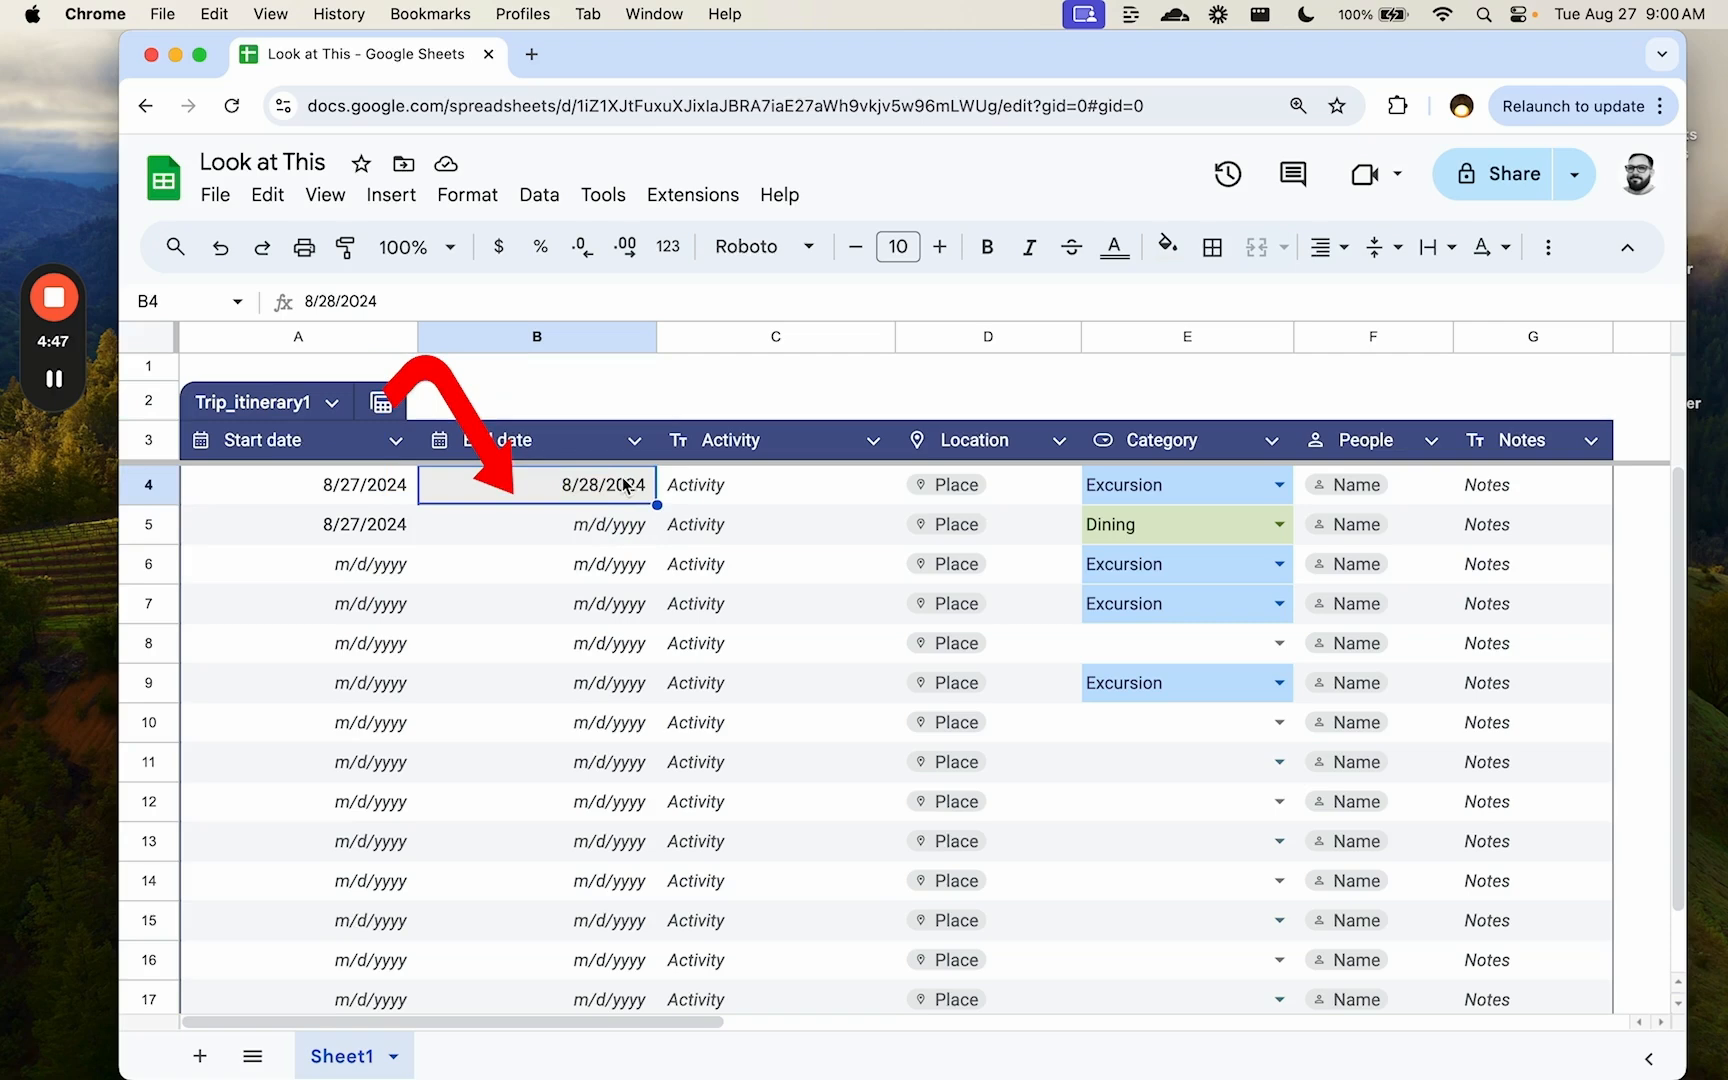